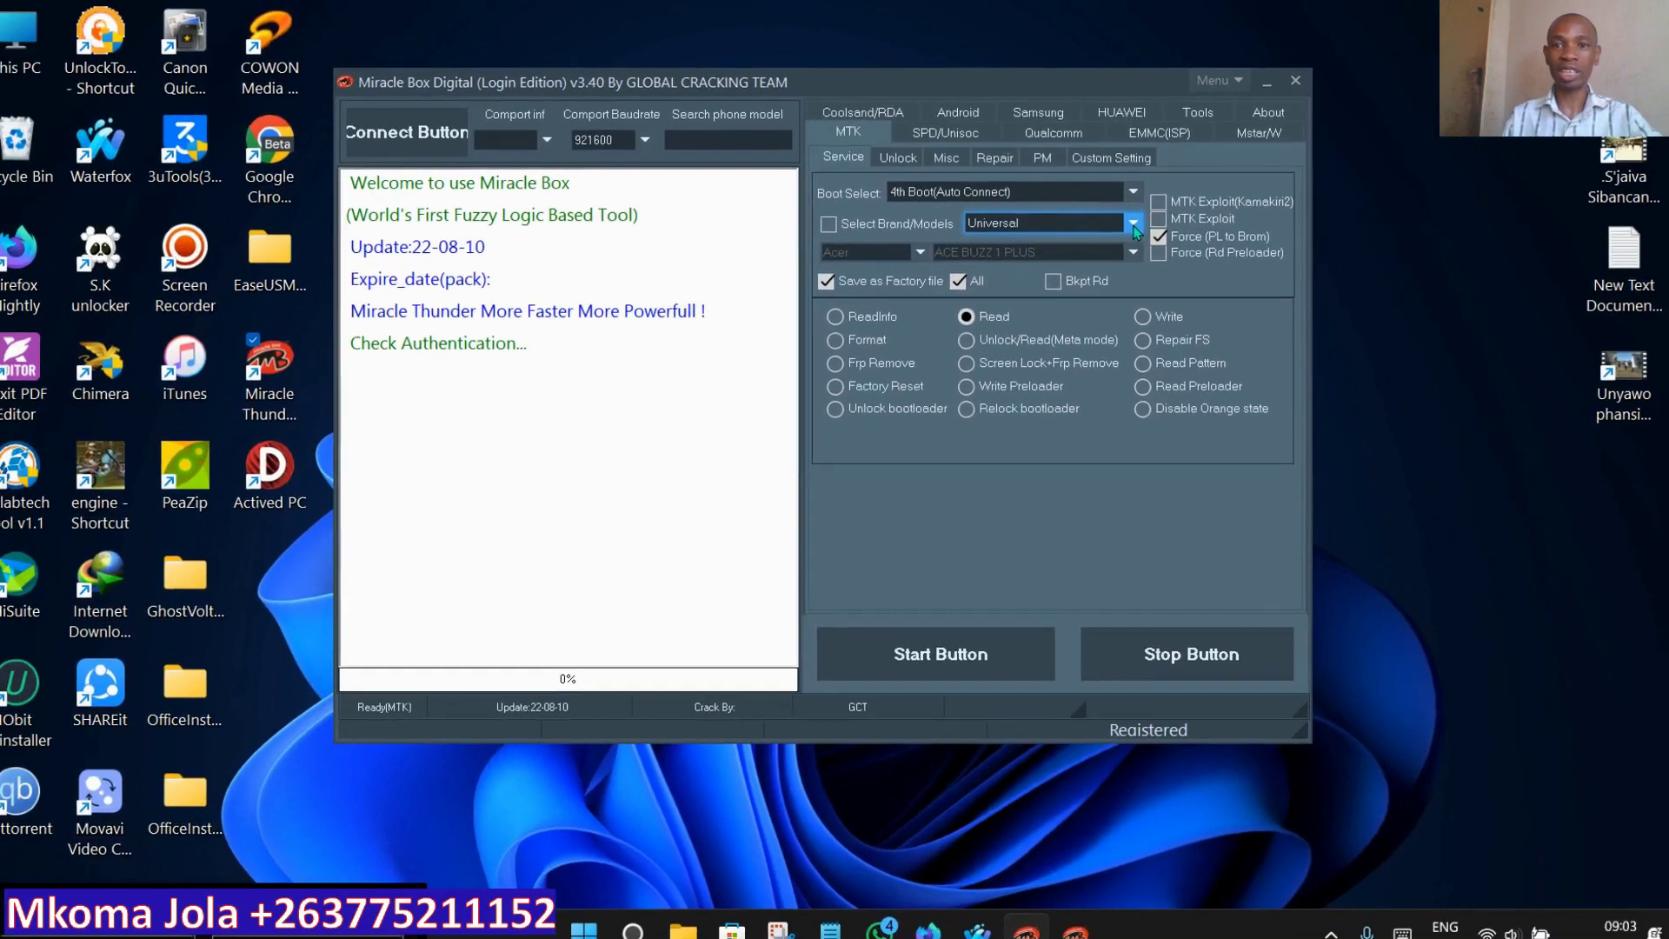
# Open the MTK Select Brand/Models list and scroll from VIVO and OPPO down to Hisense and ZTE
pyautogui.click(1131, 218)
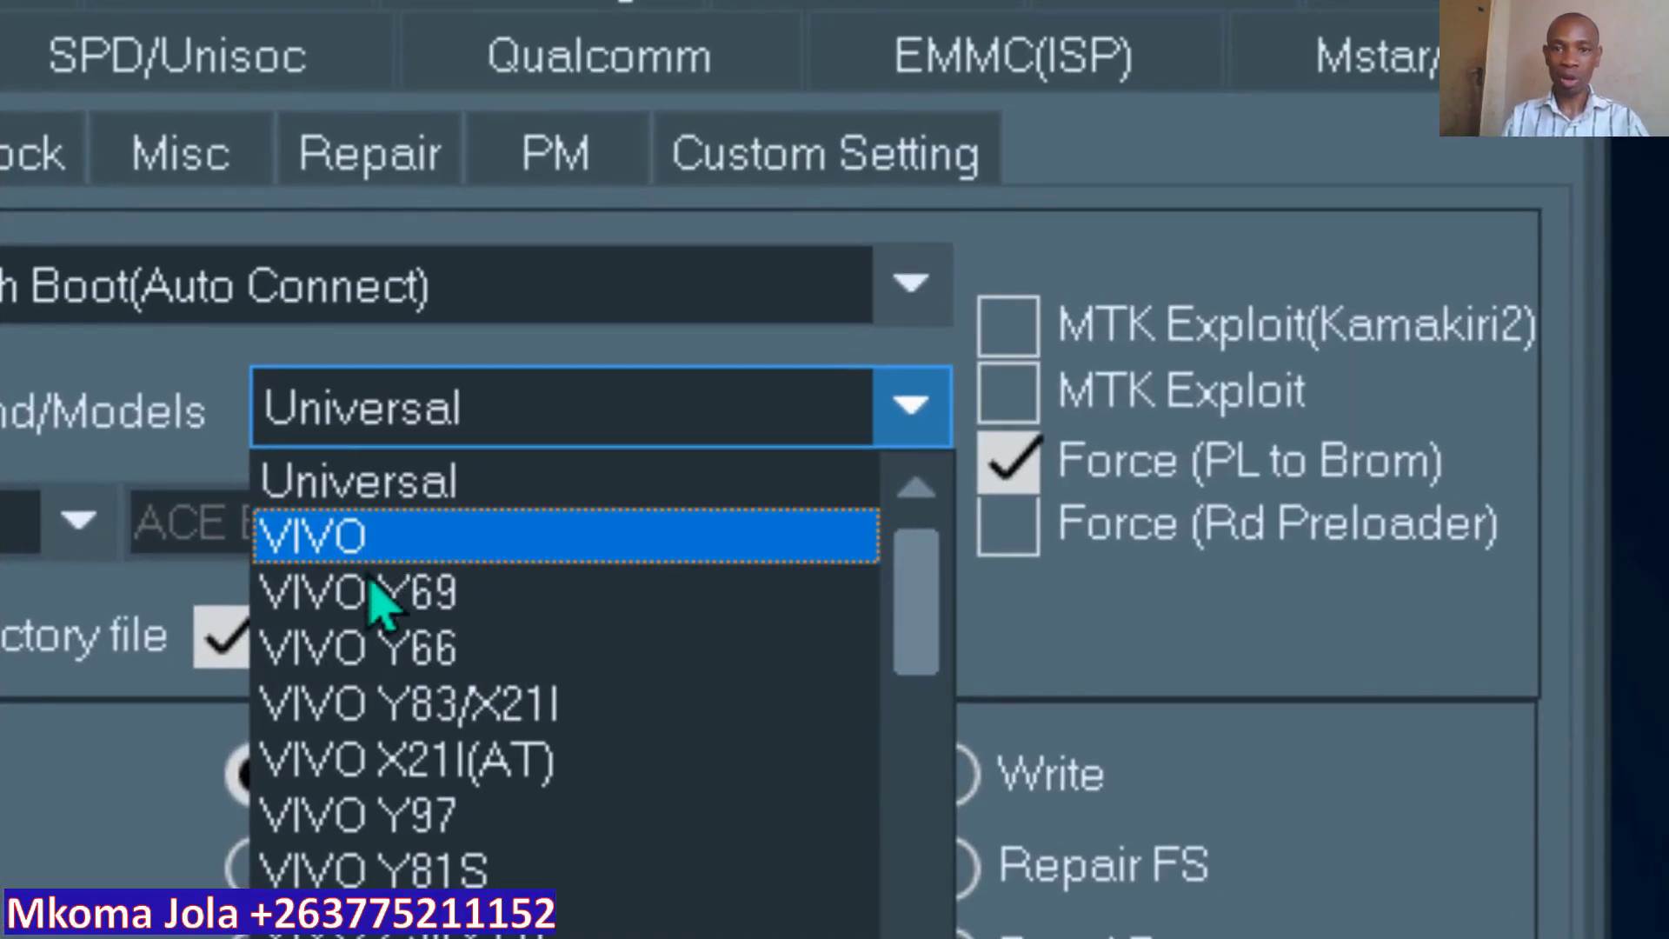
pyautogui.scroll(-1, 373, 643)
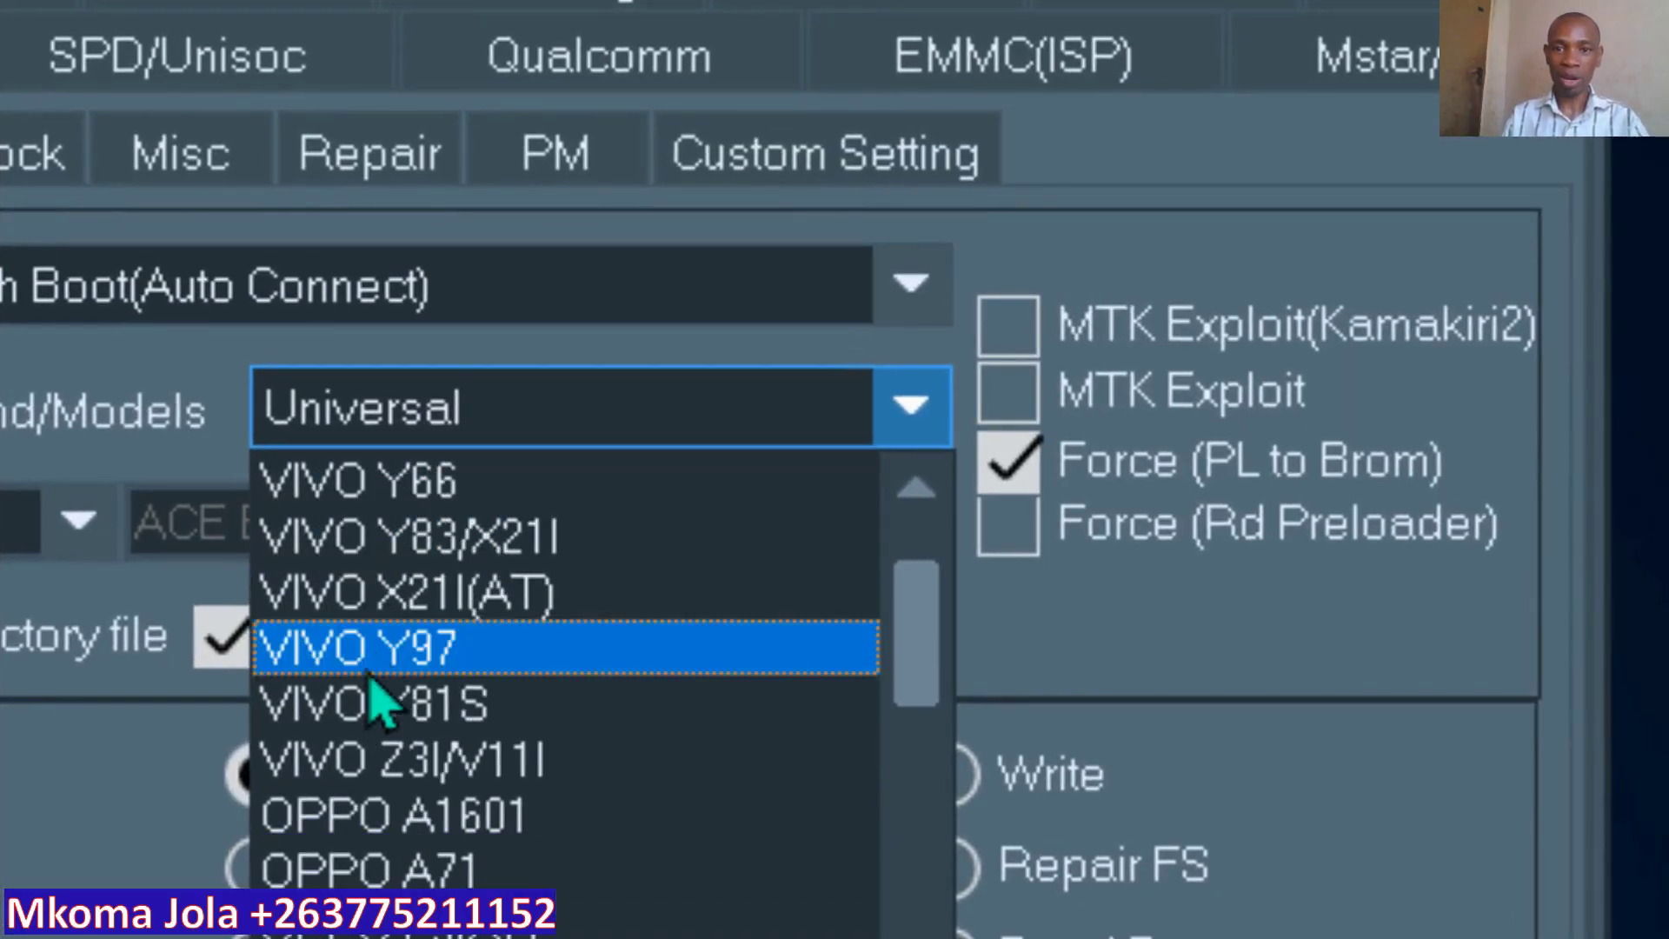
pyautogui.scroll(-1, 373, 773)
pyautogui.scroll(-1, 382, 852)
pyautogui.scroll(-2, 399, 856)
pyautogui.scroll(-2, 391, 782)
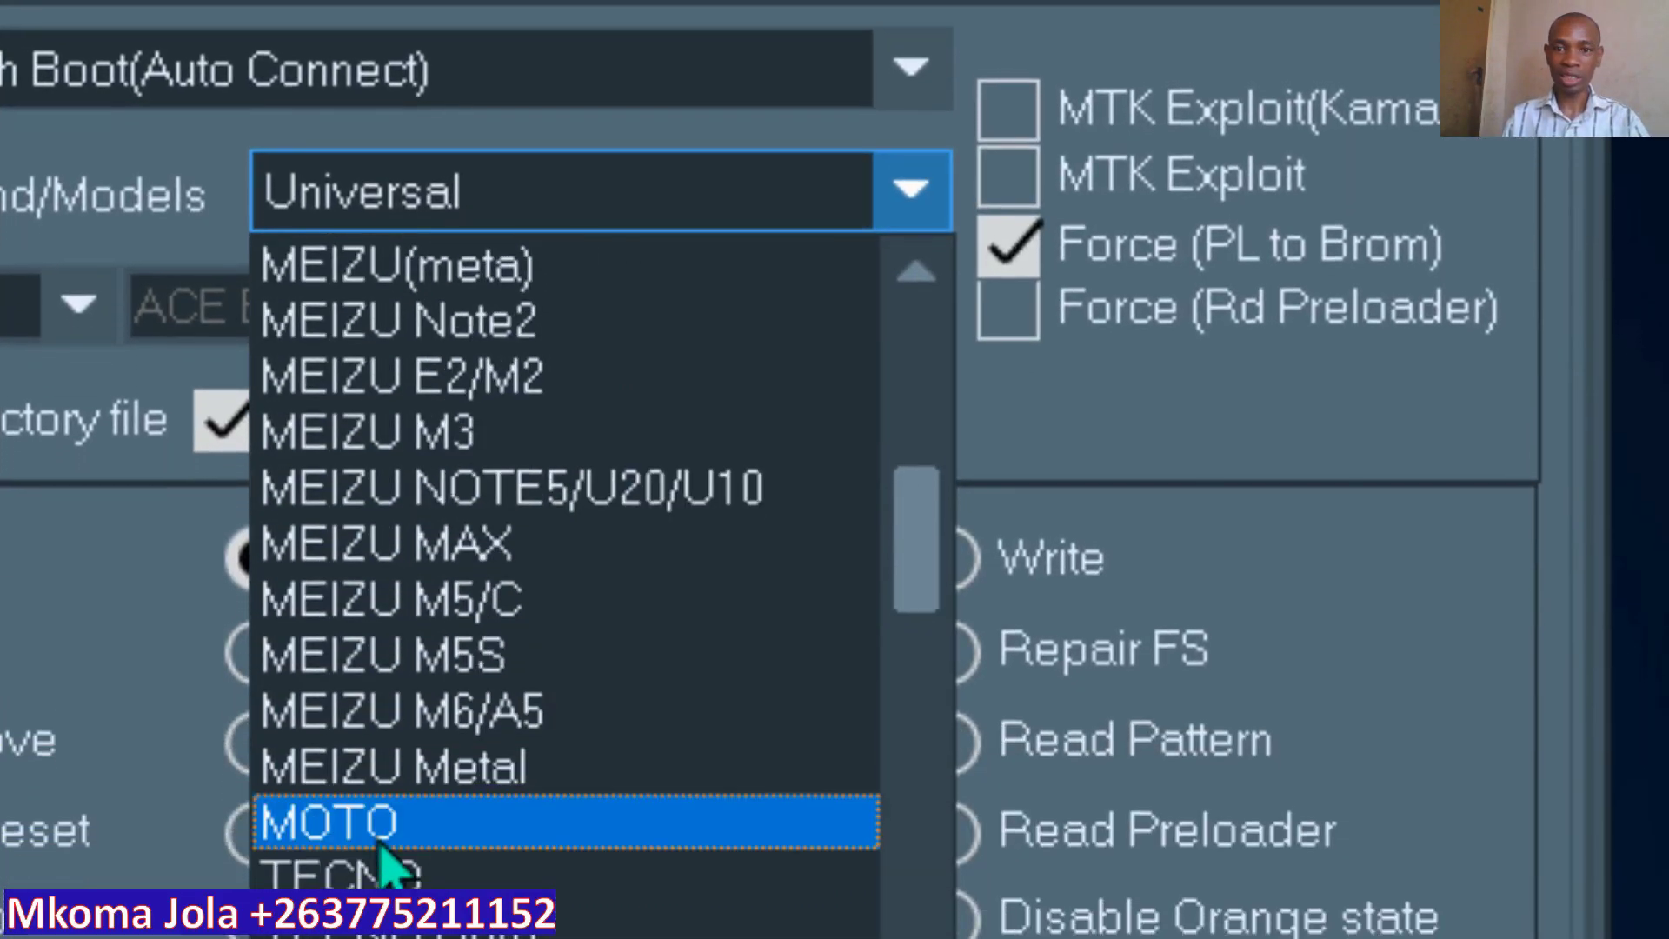
pyautogui.scroll(-1, 383, 764)
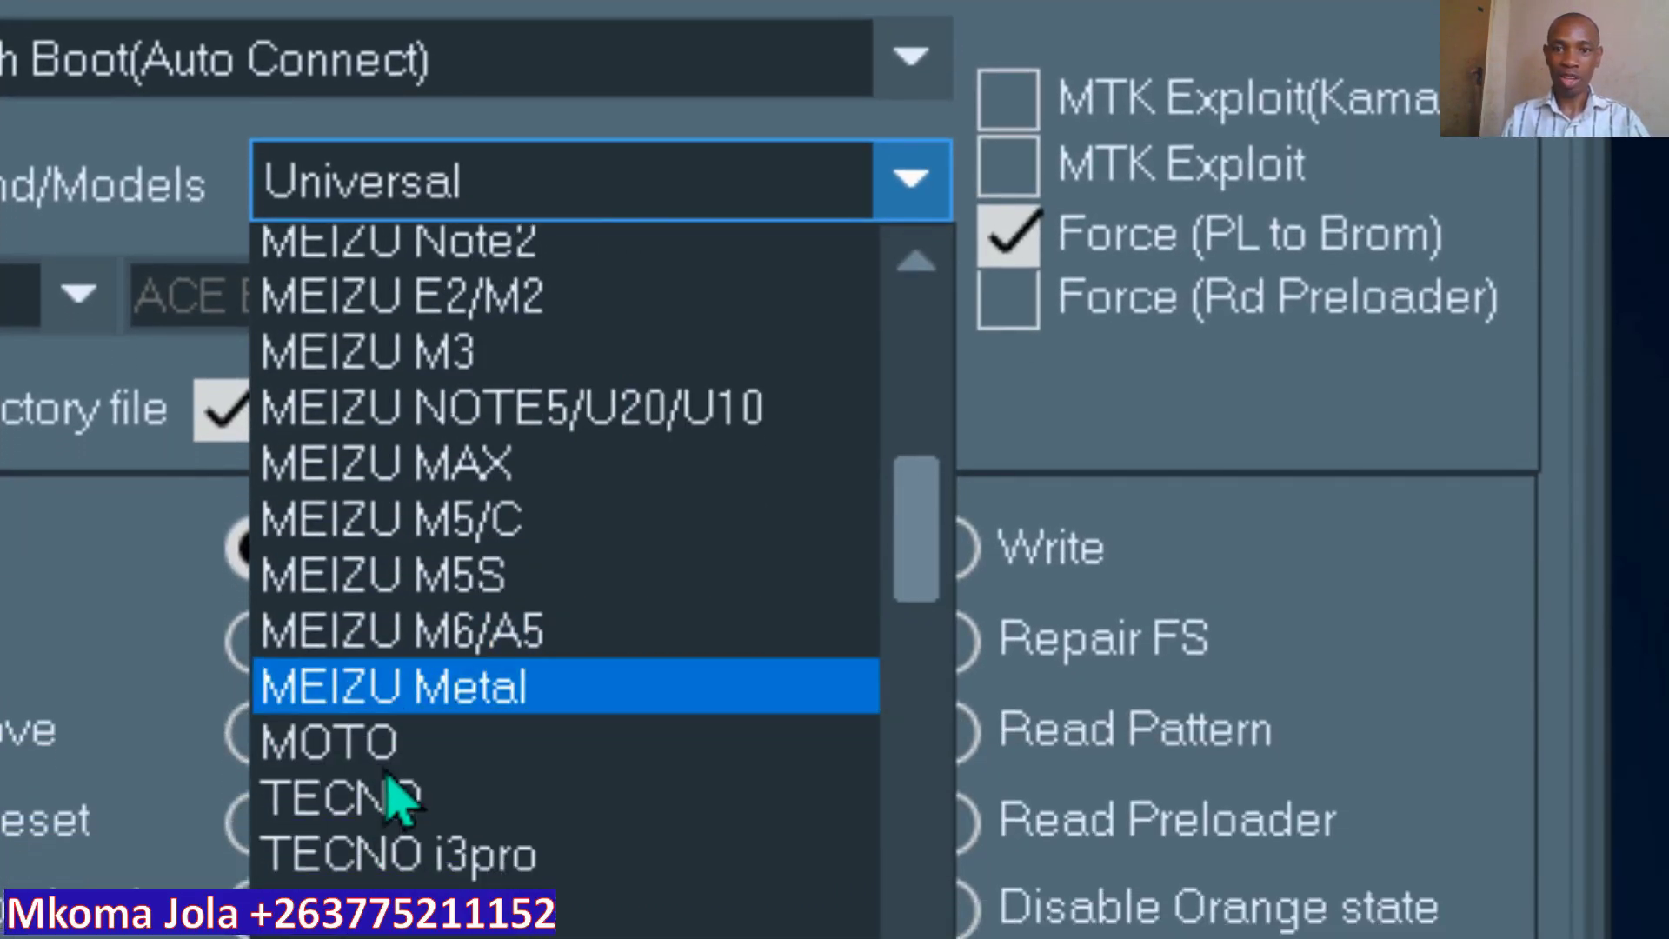
pyautogui.scroll(-1, 402, 782)
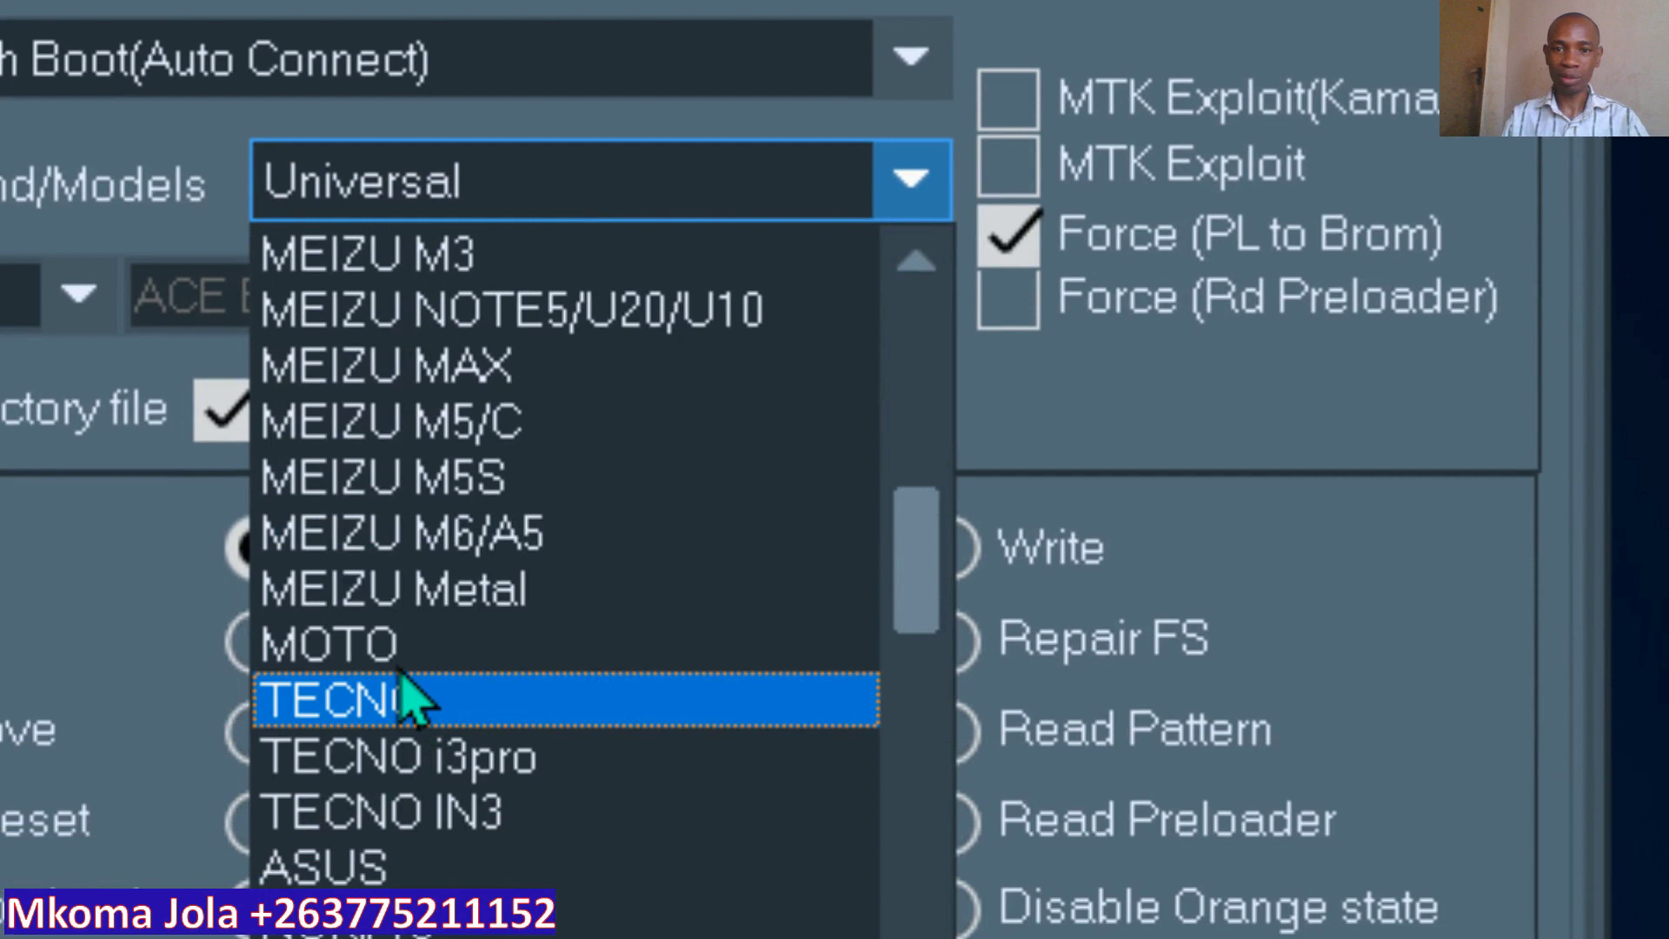
pyautogui.scroll(-1, 404, 670)
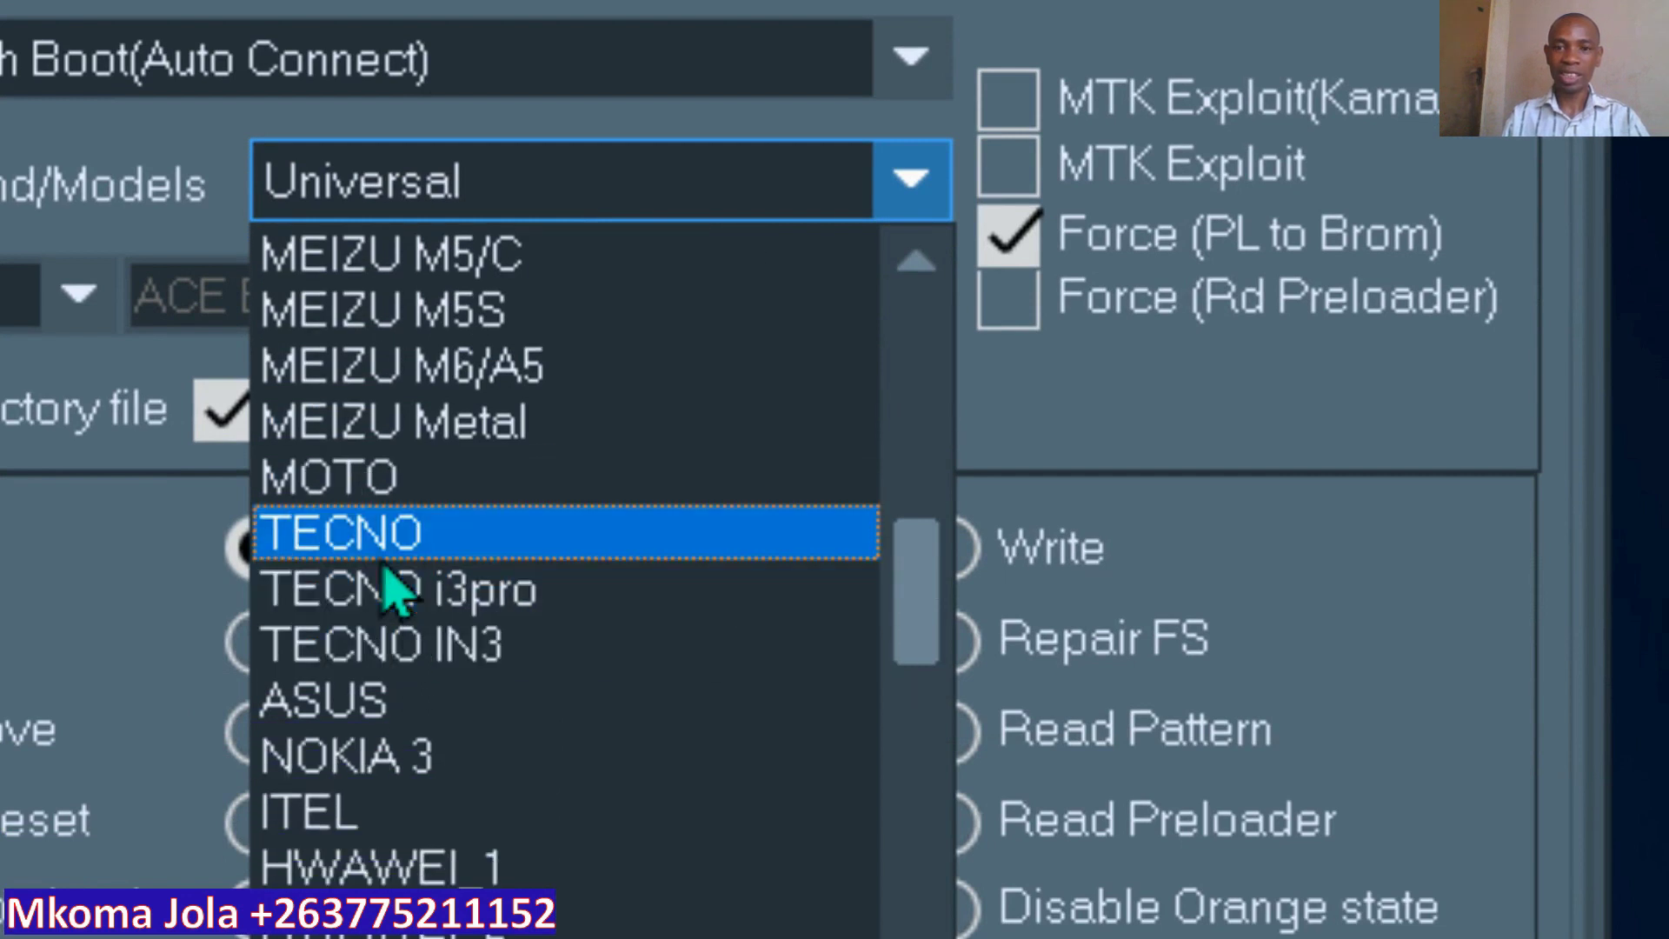
pyautogui.scroll(-1, 398, 735)
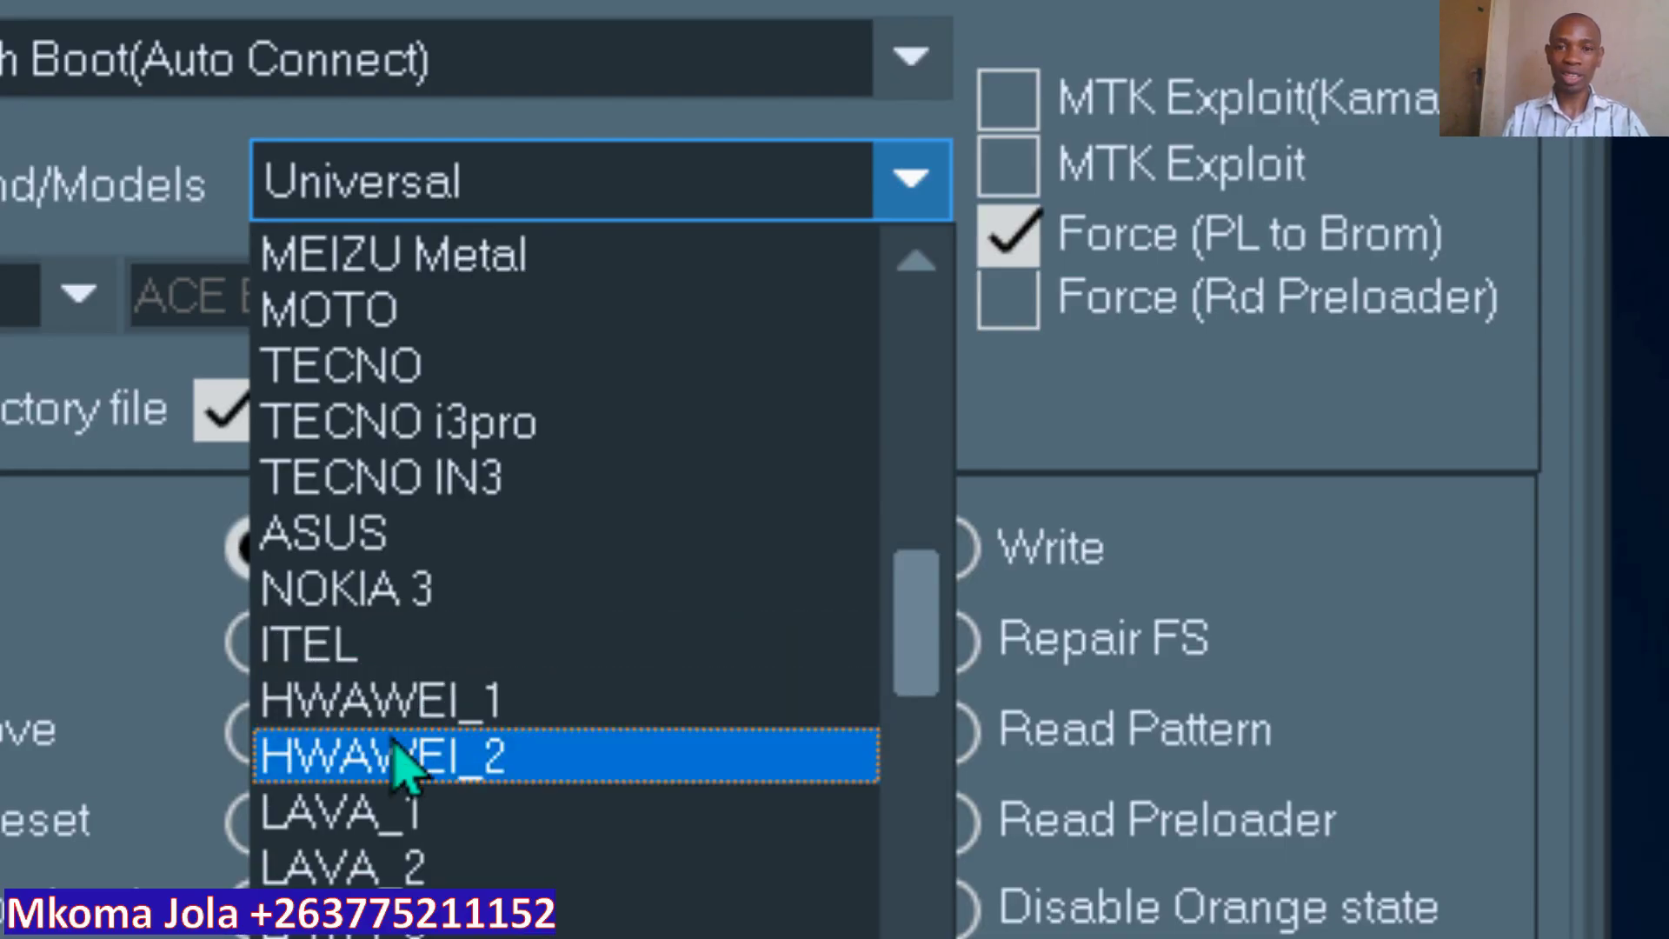
pyautogui.scroll(-1, 396, 757)
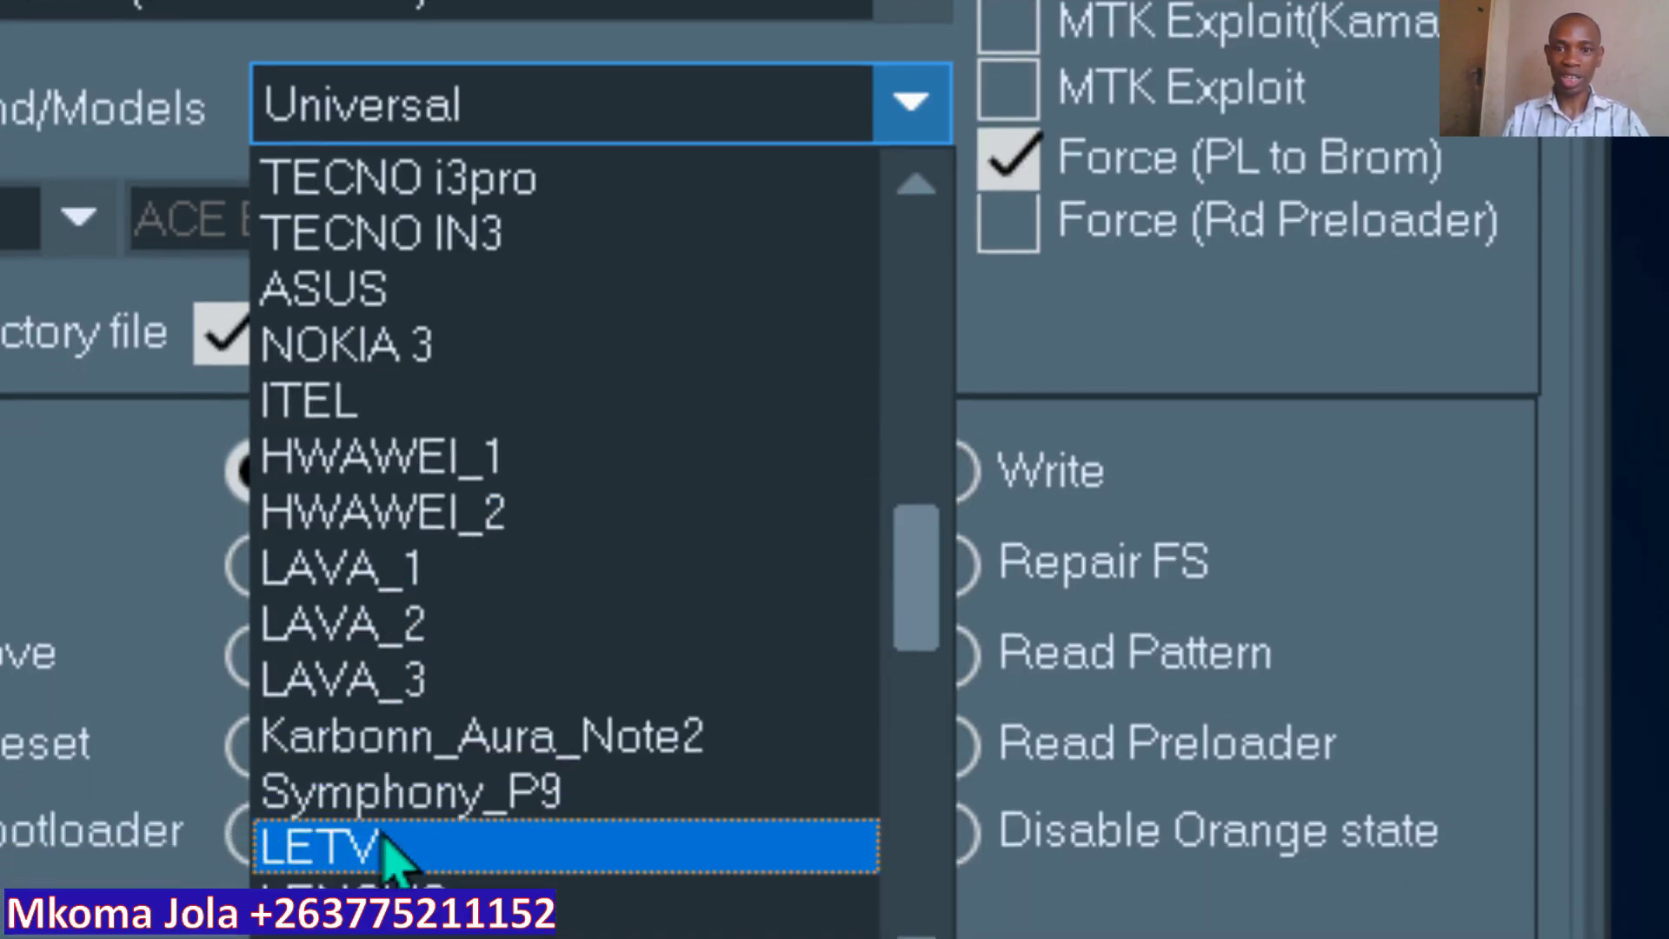
pyautogui.scroll(-1, 384, 835)
pyautogui.scroll(-1, 384, 836)
pyautogui.scroll(-1, 384, 835)
pyautogui.scroll(-1, 384, 835)
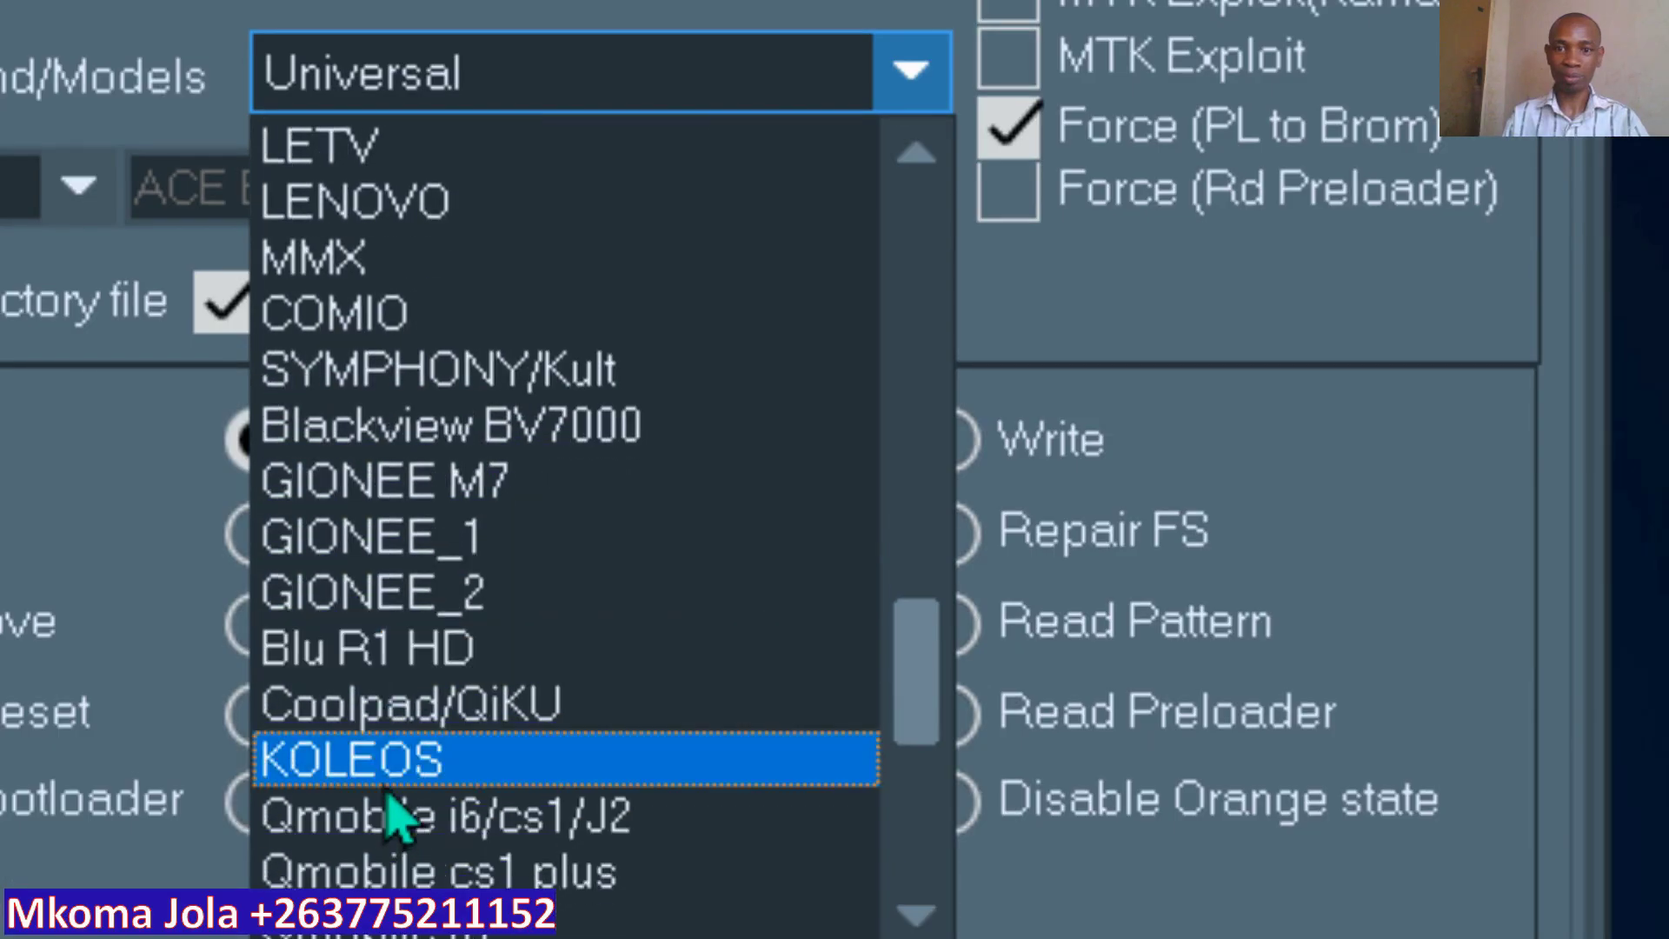
pyautogui.scroll(-1, 389, 813)
pyautogui.scroll(-1, 396, 804)
pyautogui.scroll(-1, 396, 804)
pyautogui.scroll(-1, 401, 809)
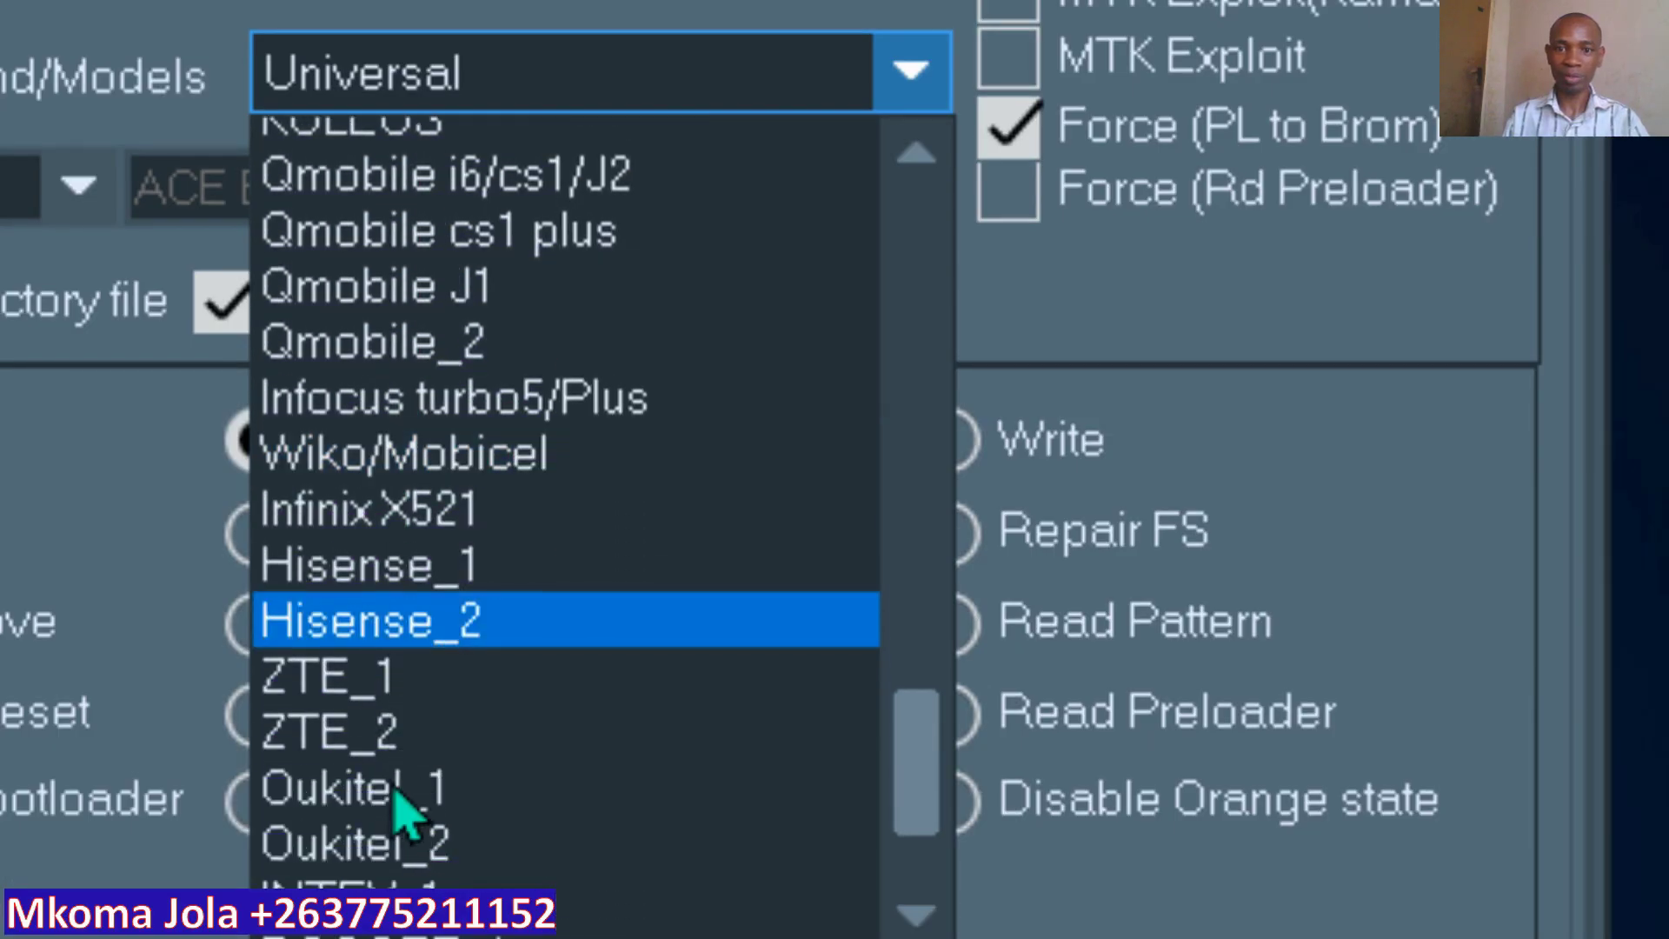
pyautogui.scroll(-1, 400, 789)
pyautogui.scroll(-1, 410, 796)
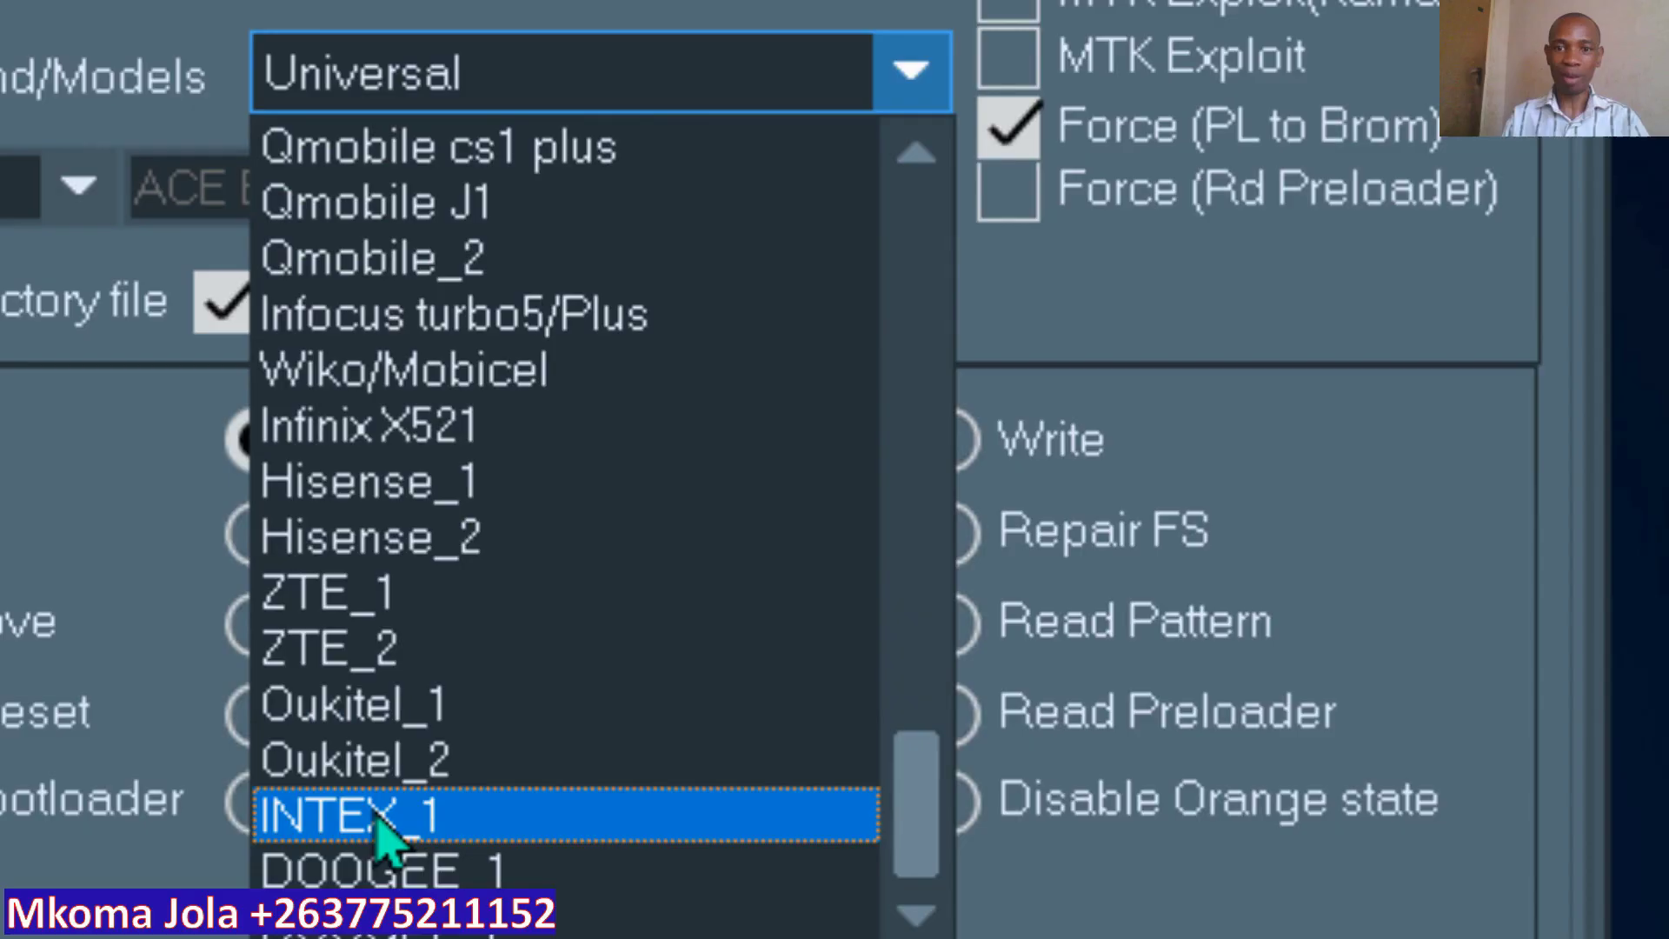
pyautogui.scroll(2, 452, 469)
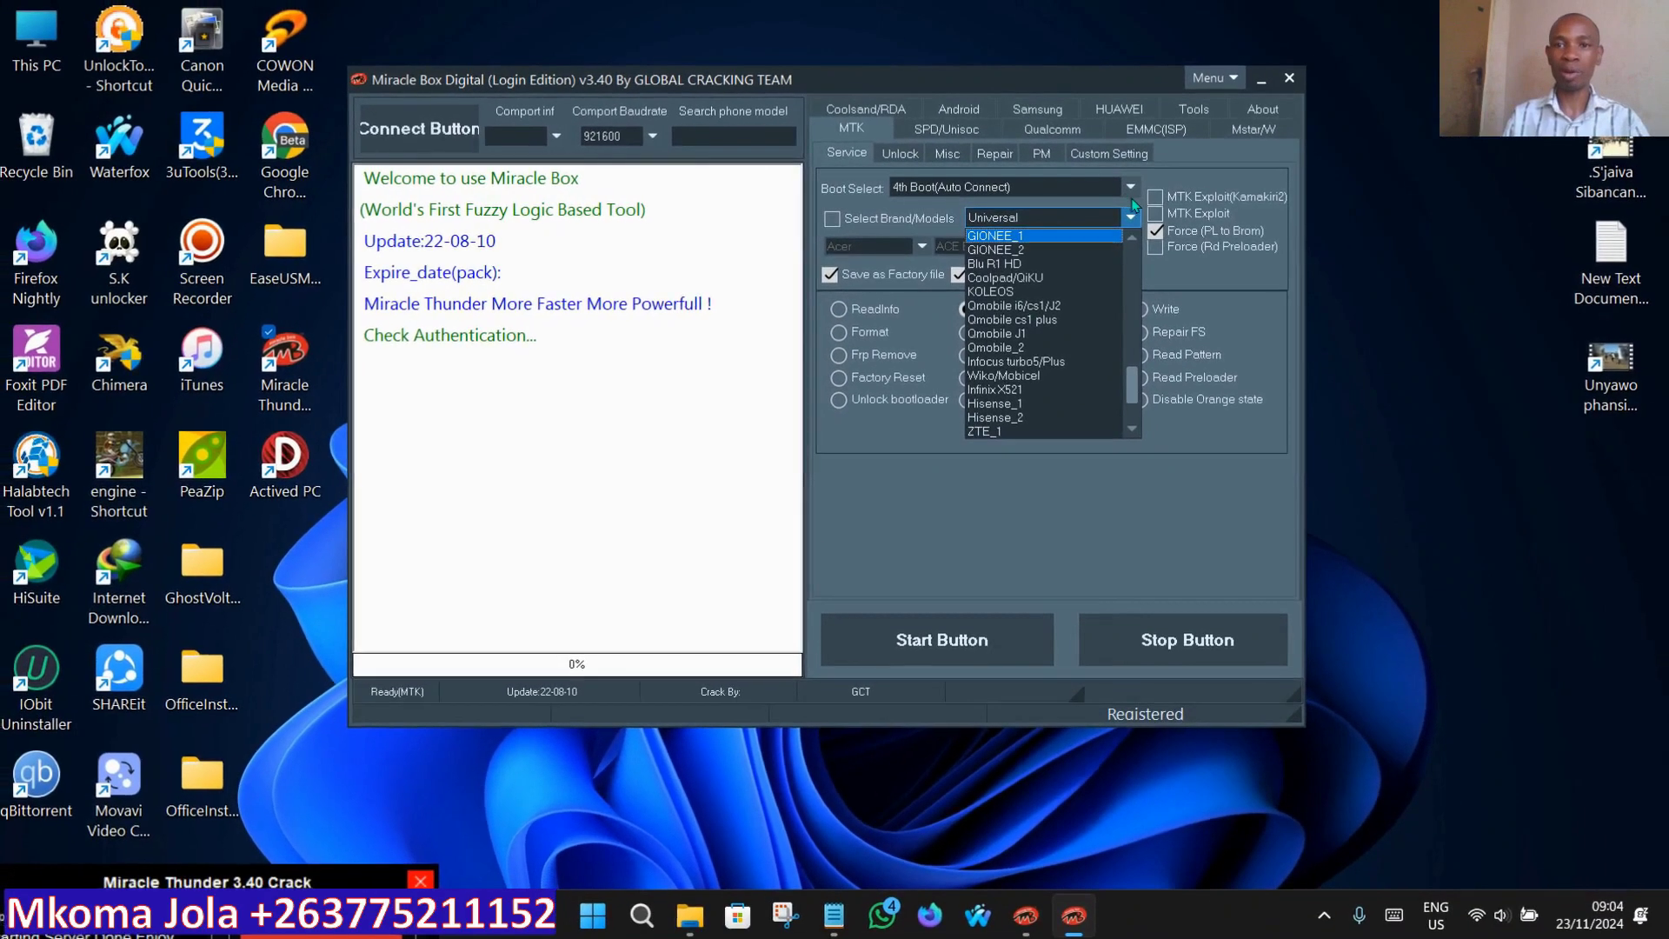
# Close the MTK list keeping Universal, then open the SPD/Unisoc page's Brand list
pyautogui.click(1110, 208)
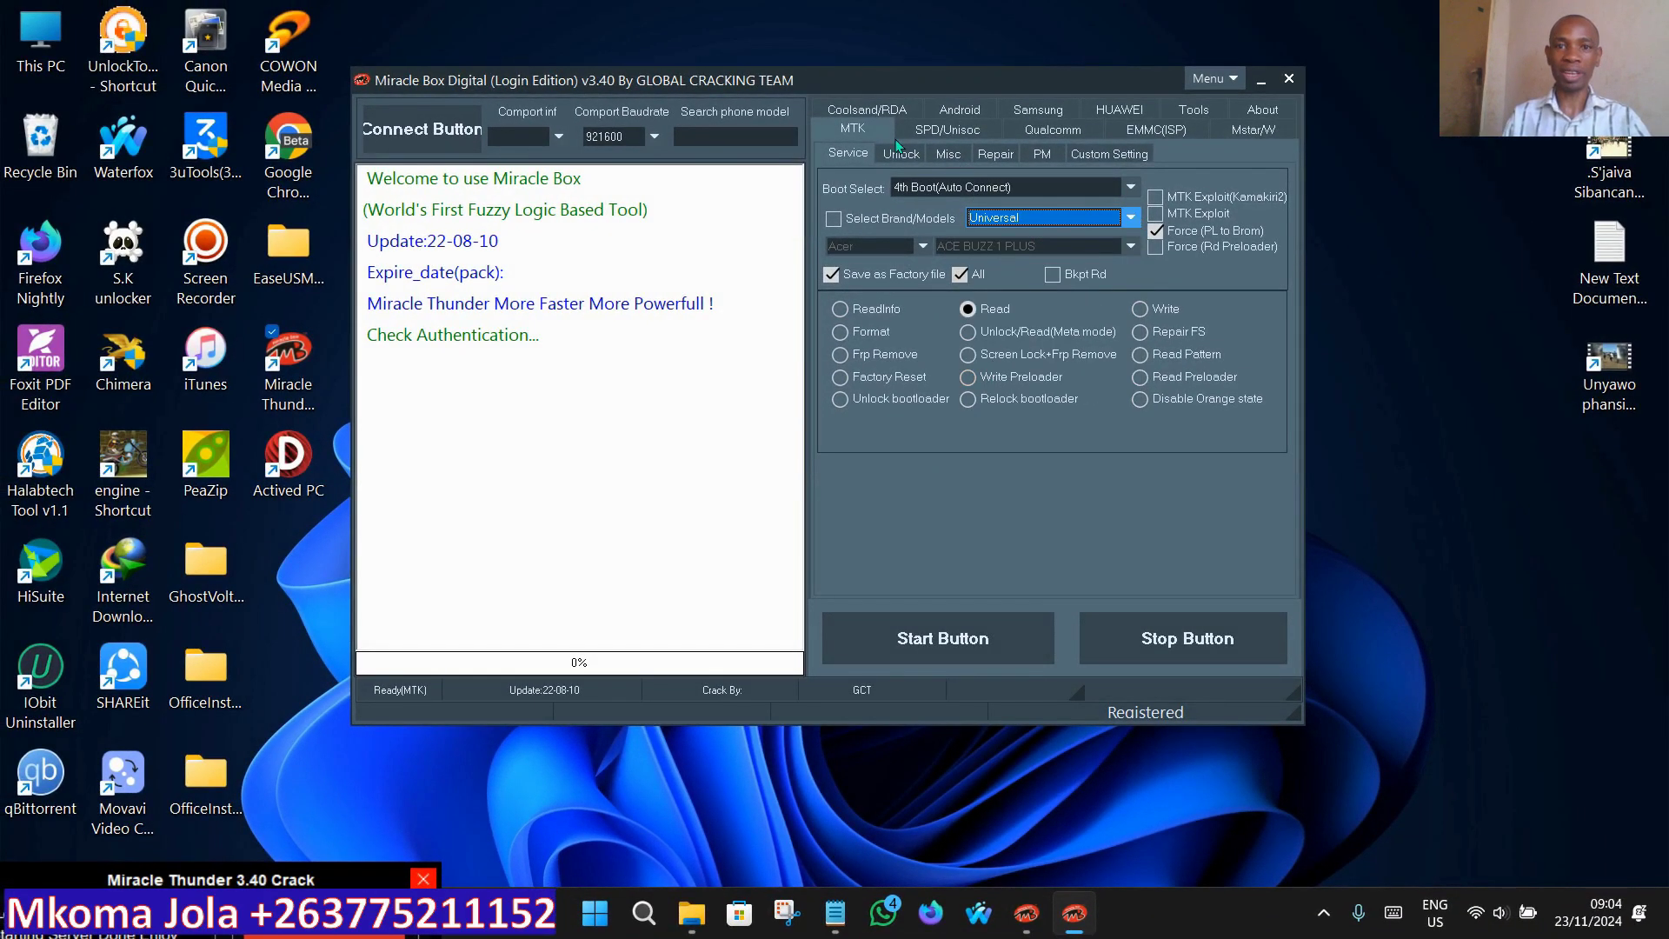
pyautogui.click(964, 130)
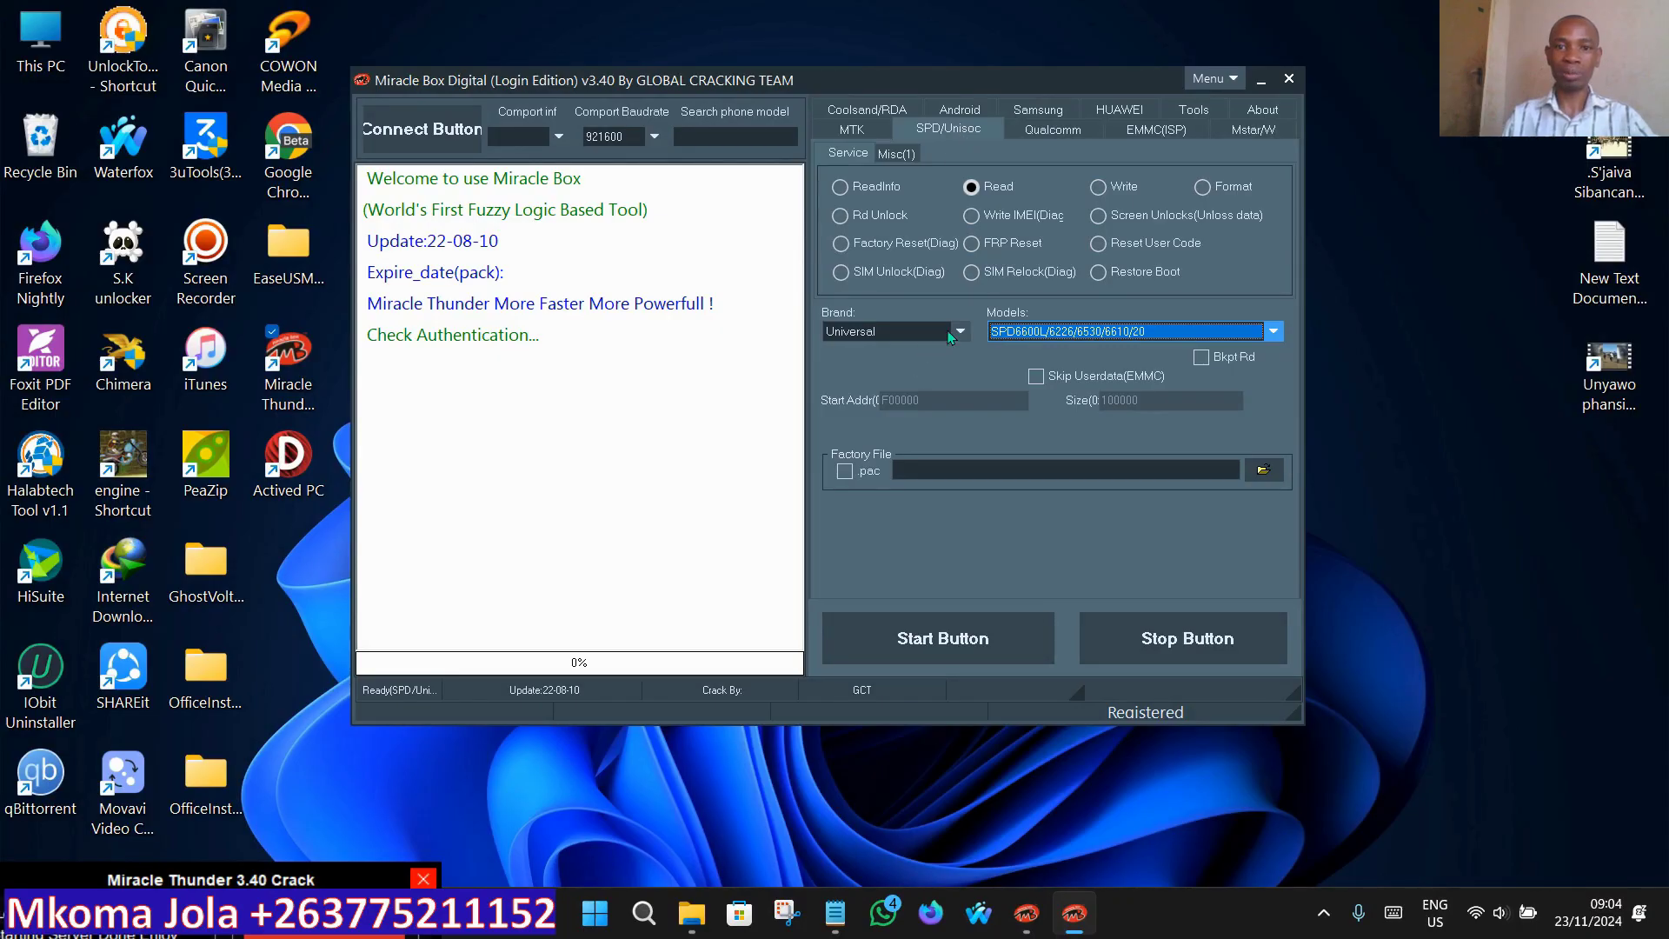
pyautogui.click(959, 336)
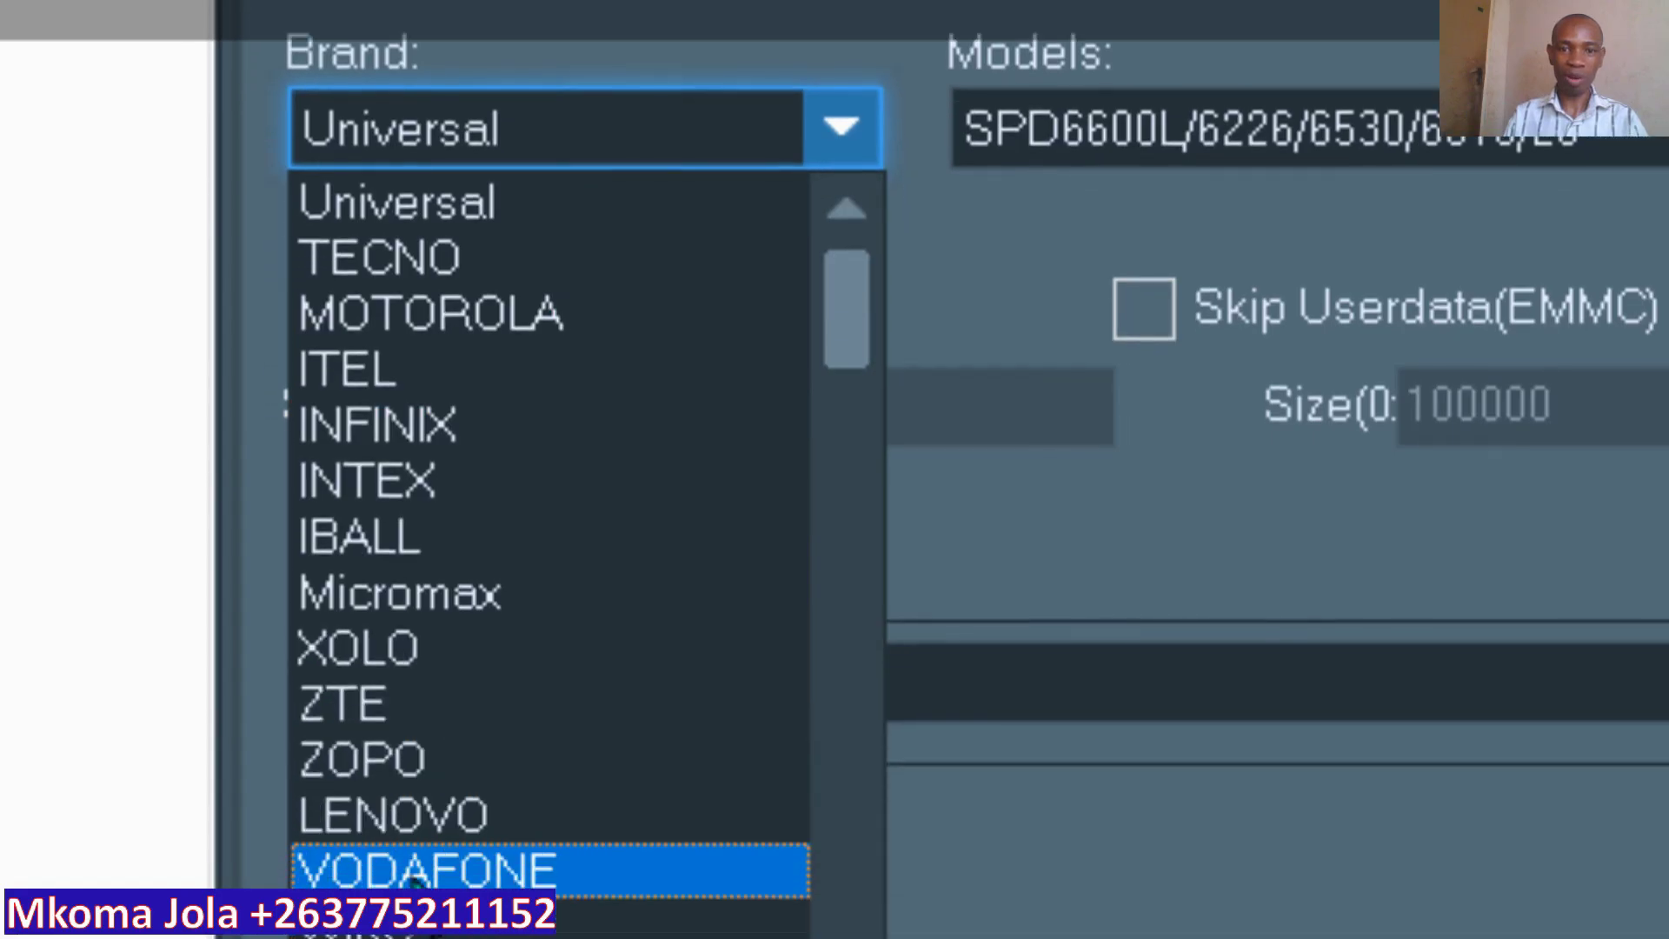
# Scroll down through the SPD/Unisoc brands, then back up to the top entries around ITEL
pyautogui.scroll(-2, 430, 722)
pyautogui.scroll(-3, 434, 708)
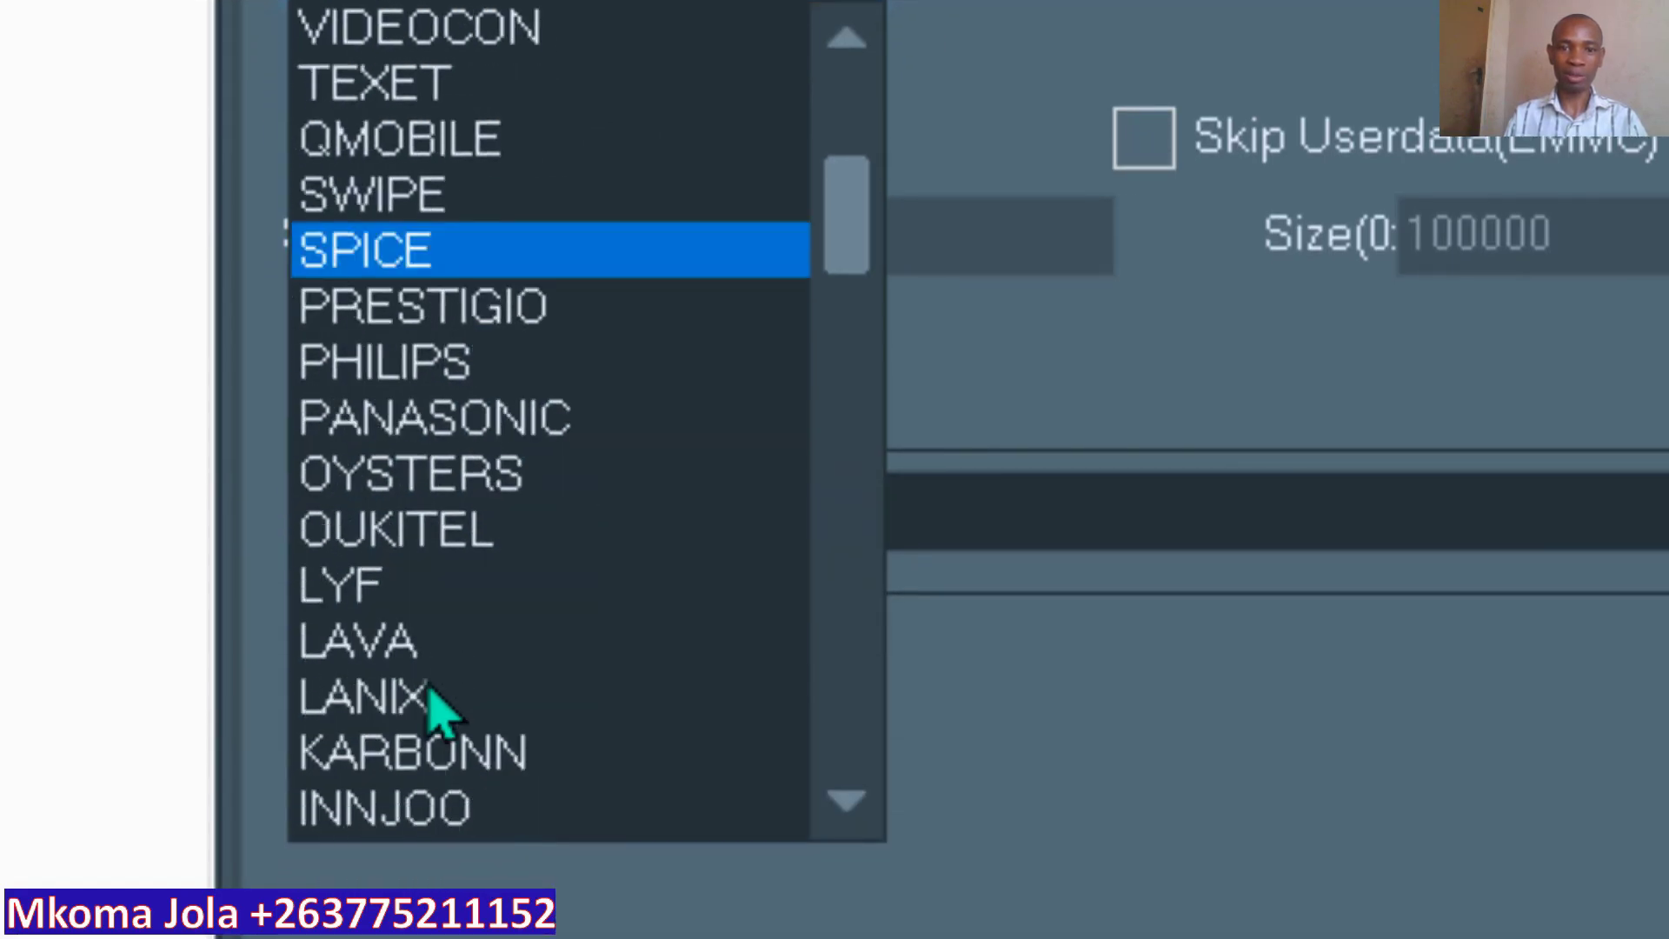
pyautogui.scroll(-1, 469, 626)
pyautogui.scroll(-1, 500, 638)
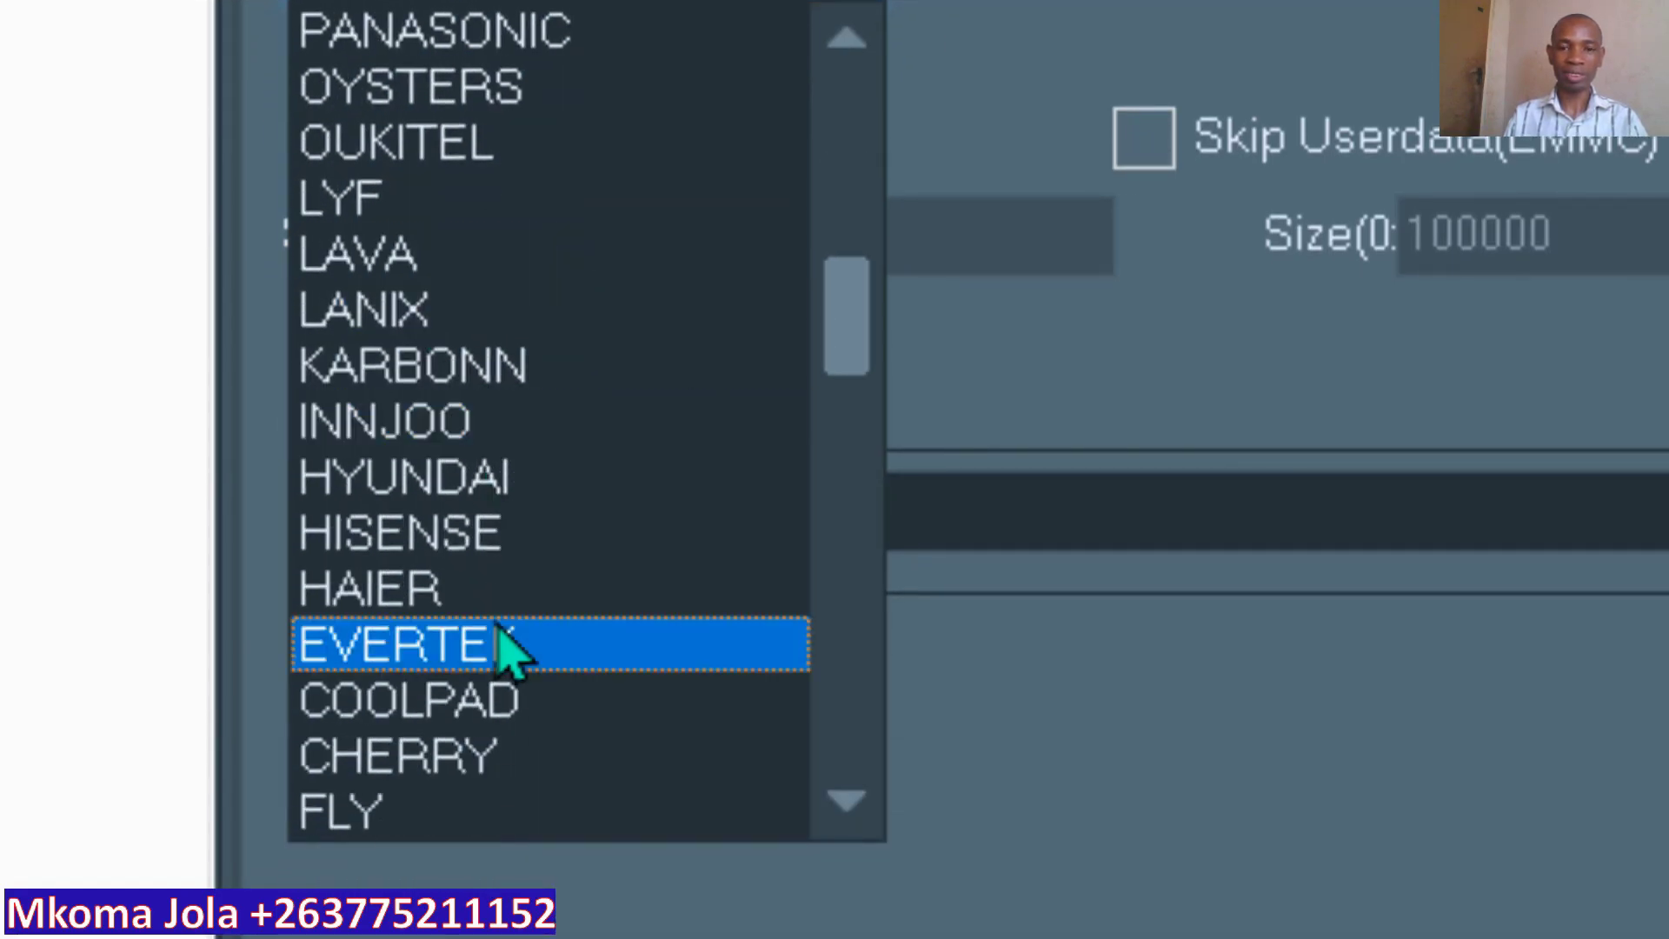
pyautogui.scroll(-1, 502, 643)
pyautogui.scroll(-2, 503, 643)
pyautogui.scroll(-1, 500, 639)
pyautogui.scroll(-1, 503, 657)
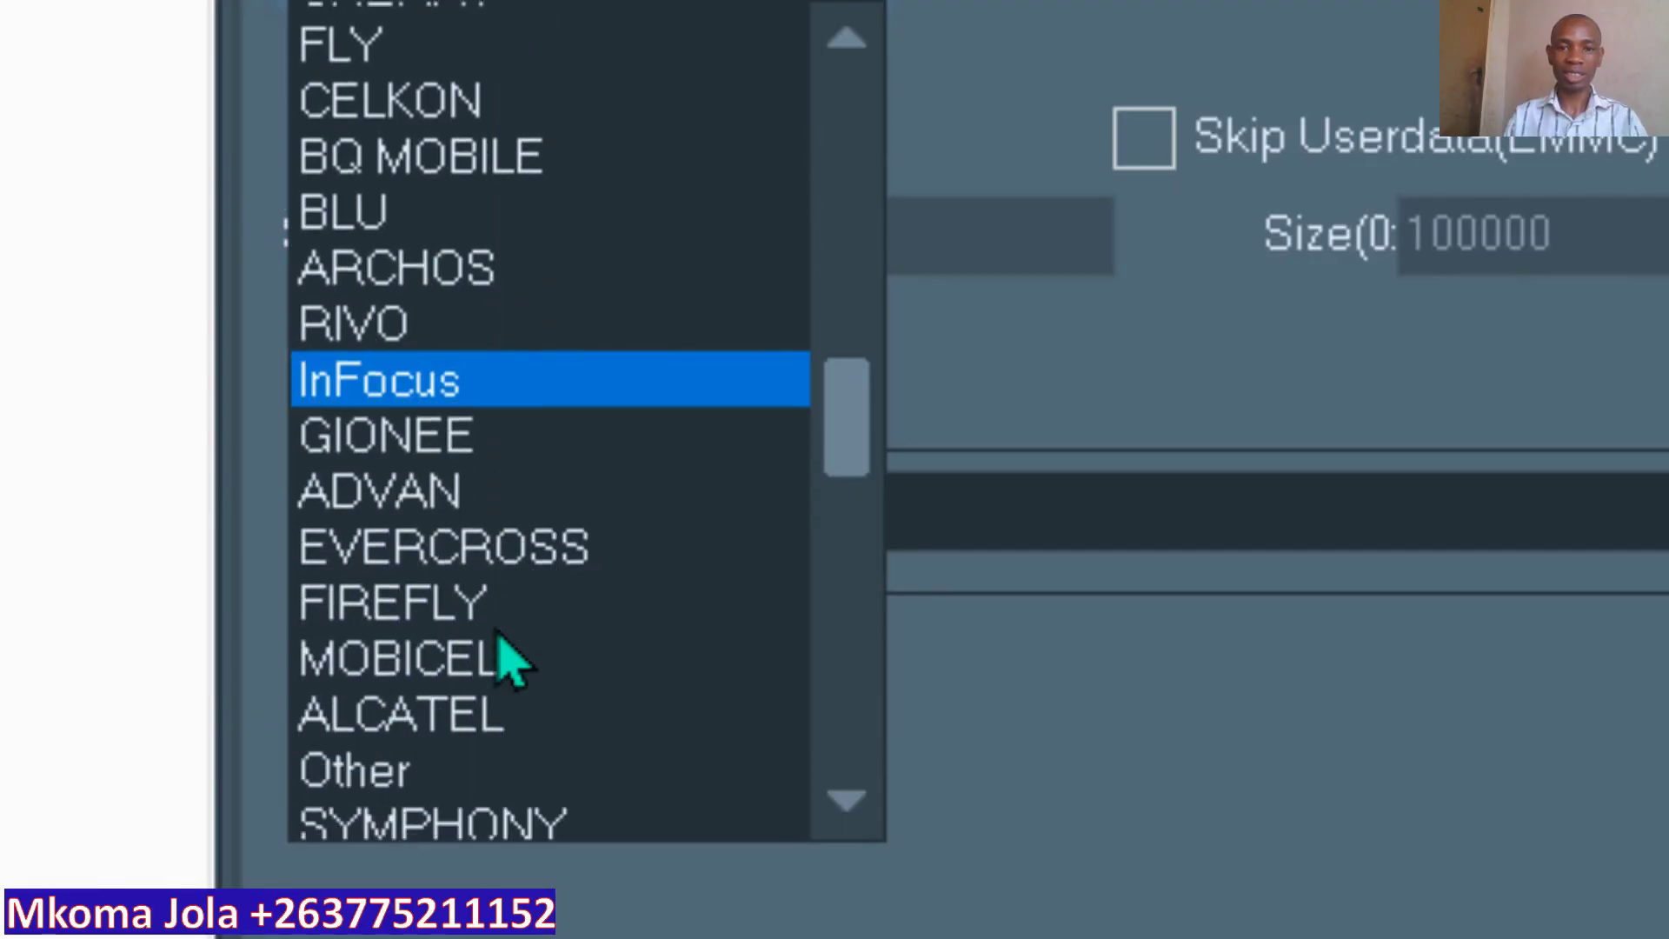
pyautogui.scroll(-1, 503, 658)
pyautogui.scroll(-2, 503, 658)
pyautogui.scroll(-1, 504, 658)
pyautogui.scroll(-2, 502, 652)
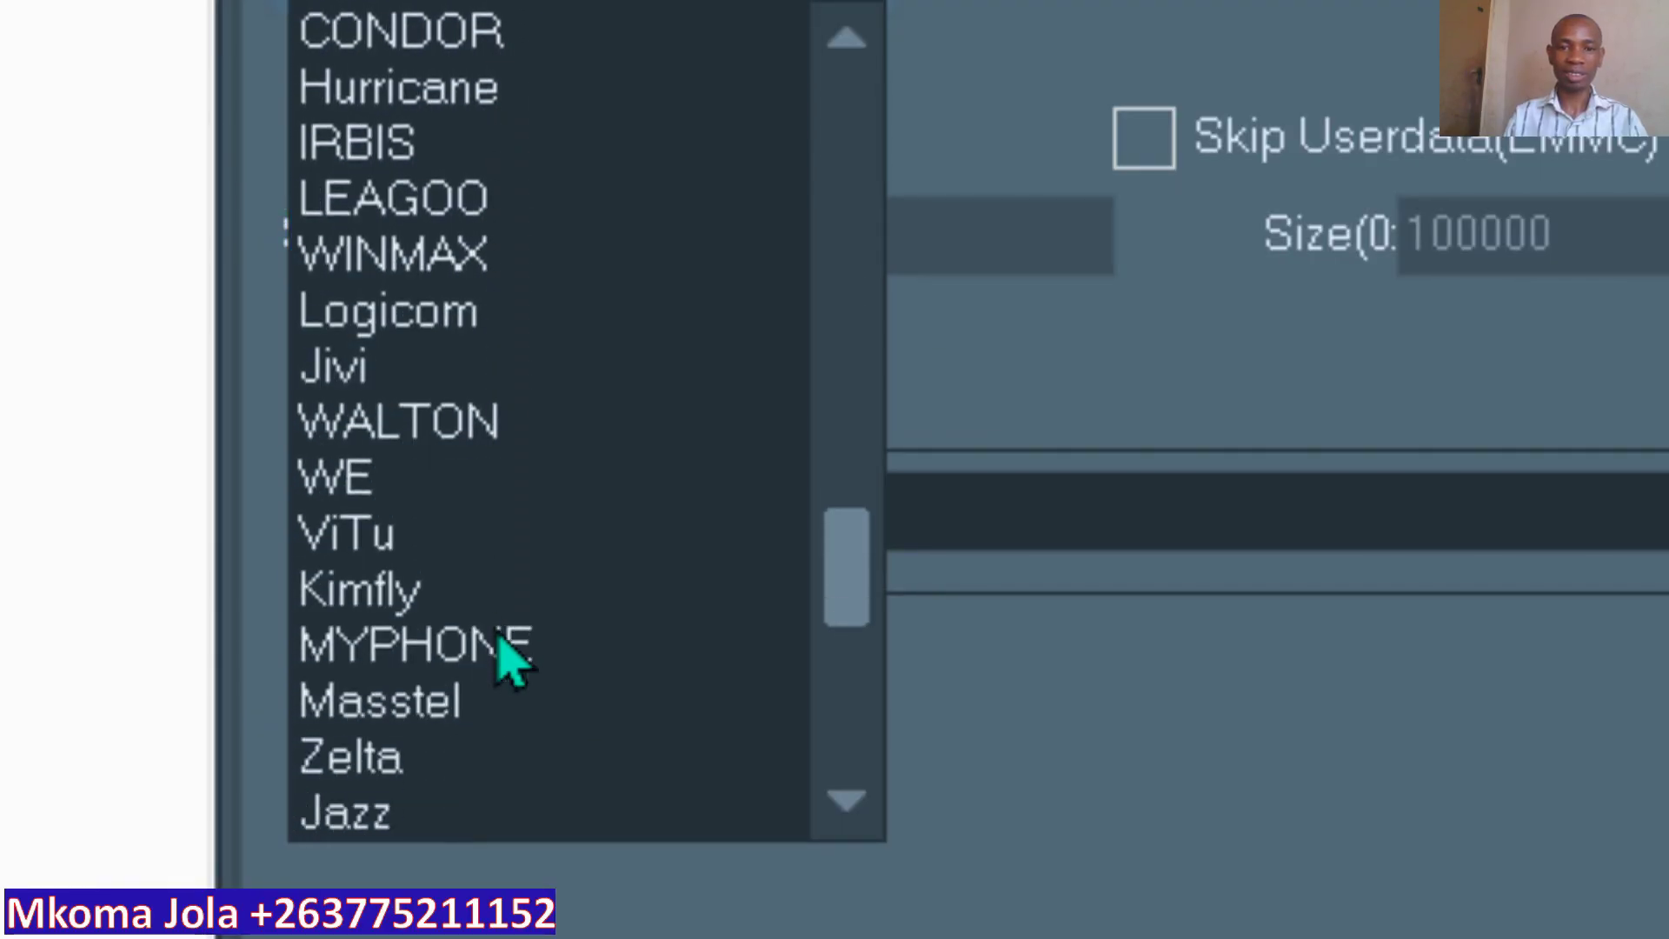
pyautogui.scroll(-1, 502, 652)
pyautogui.scroll(-1, 503, 652)
pyautogui.scroll(-1, 504, 647)
pyautogui.scroll(-1, 502, 652)
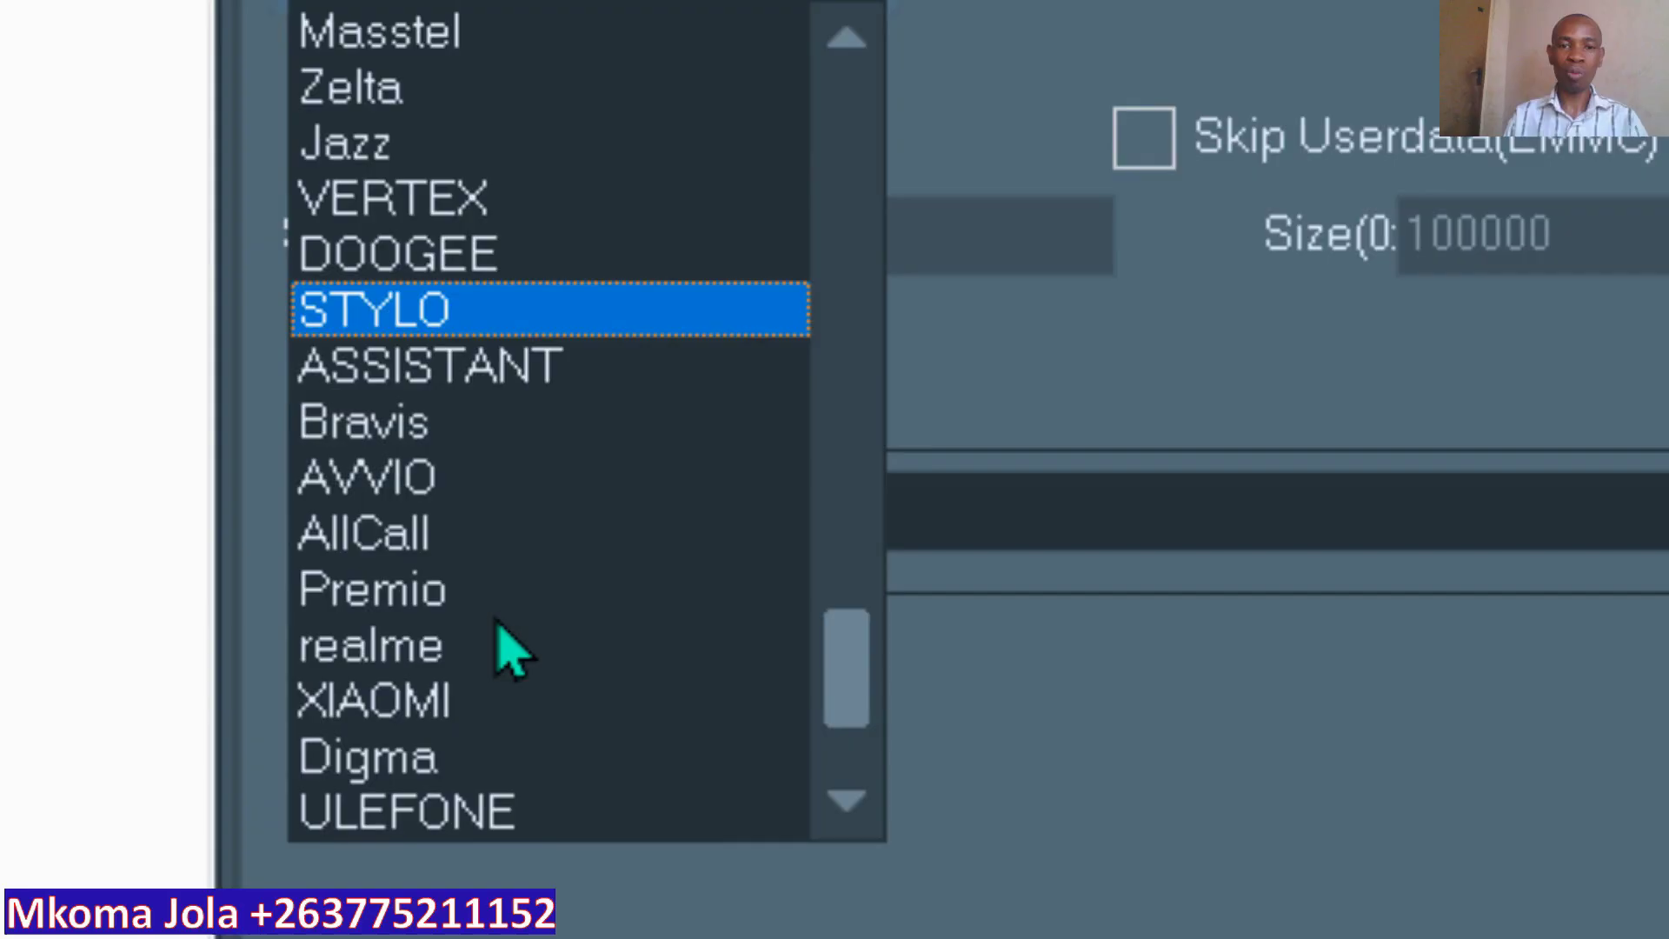
pyautogui.scroll(-1, 502, 647)
pyautogui.scroll(-1, 504, 643)
pyautogui.scroll(1, 506, 630)
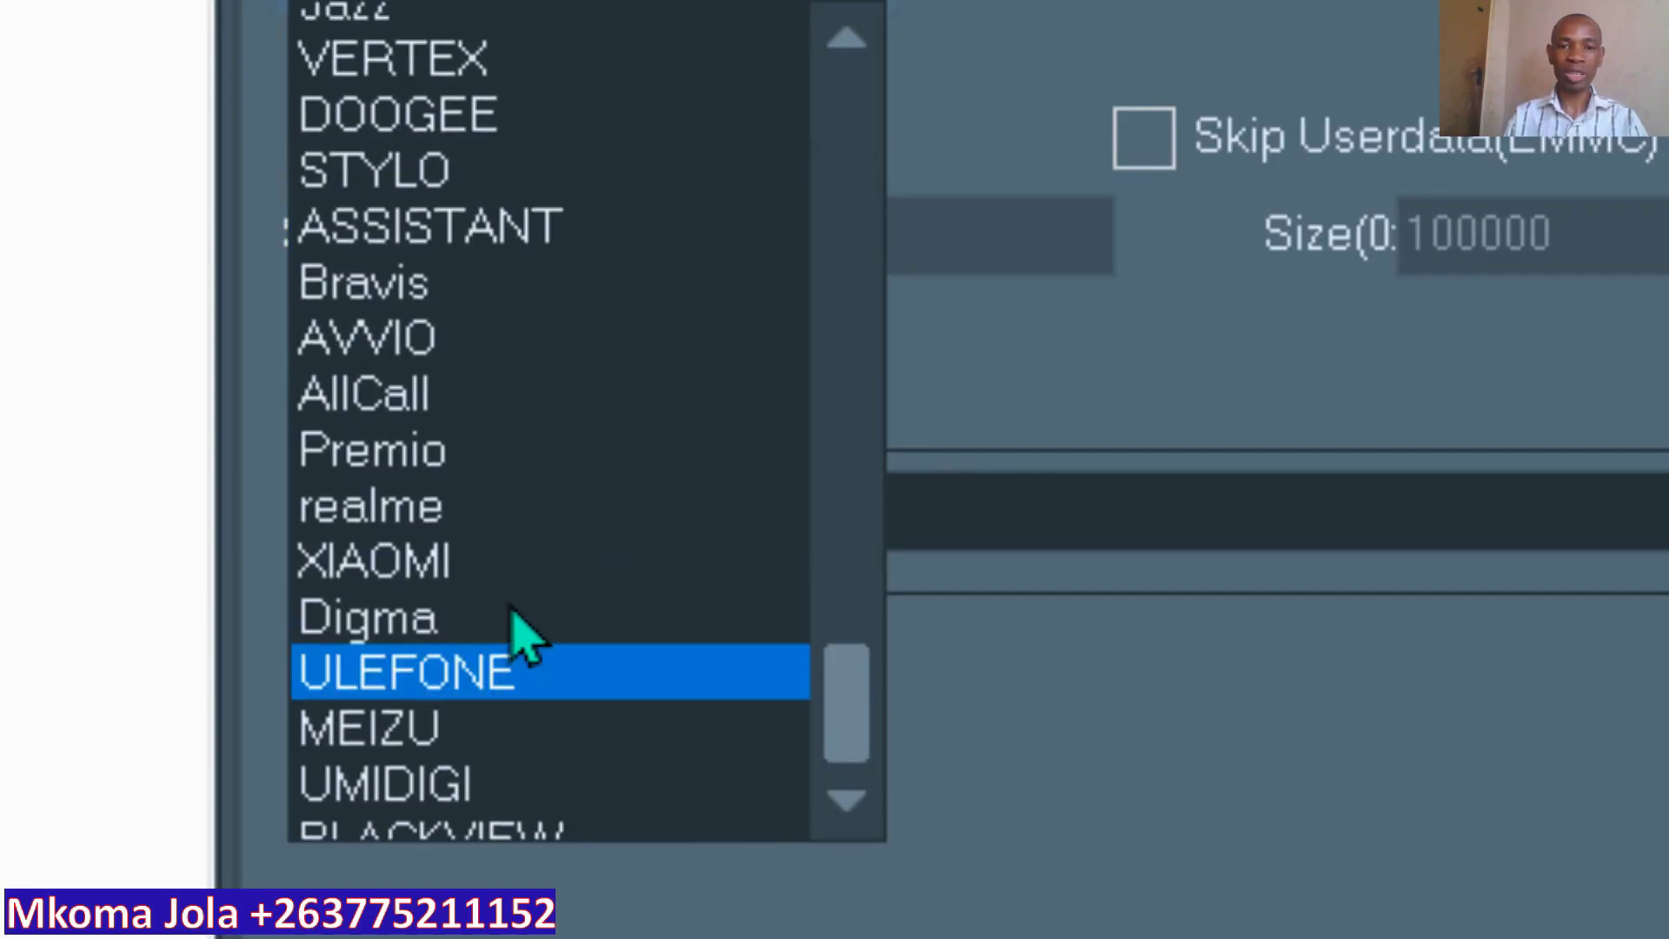
pyautogui.scroll(1, 503, 585)
pyautogui.scroll(3, 503, 585)
pyautogui.scroll(2, 503, 578)
pyautogui.scroll(4, 530, 435)
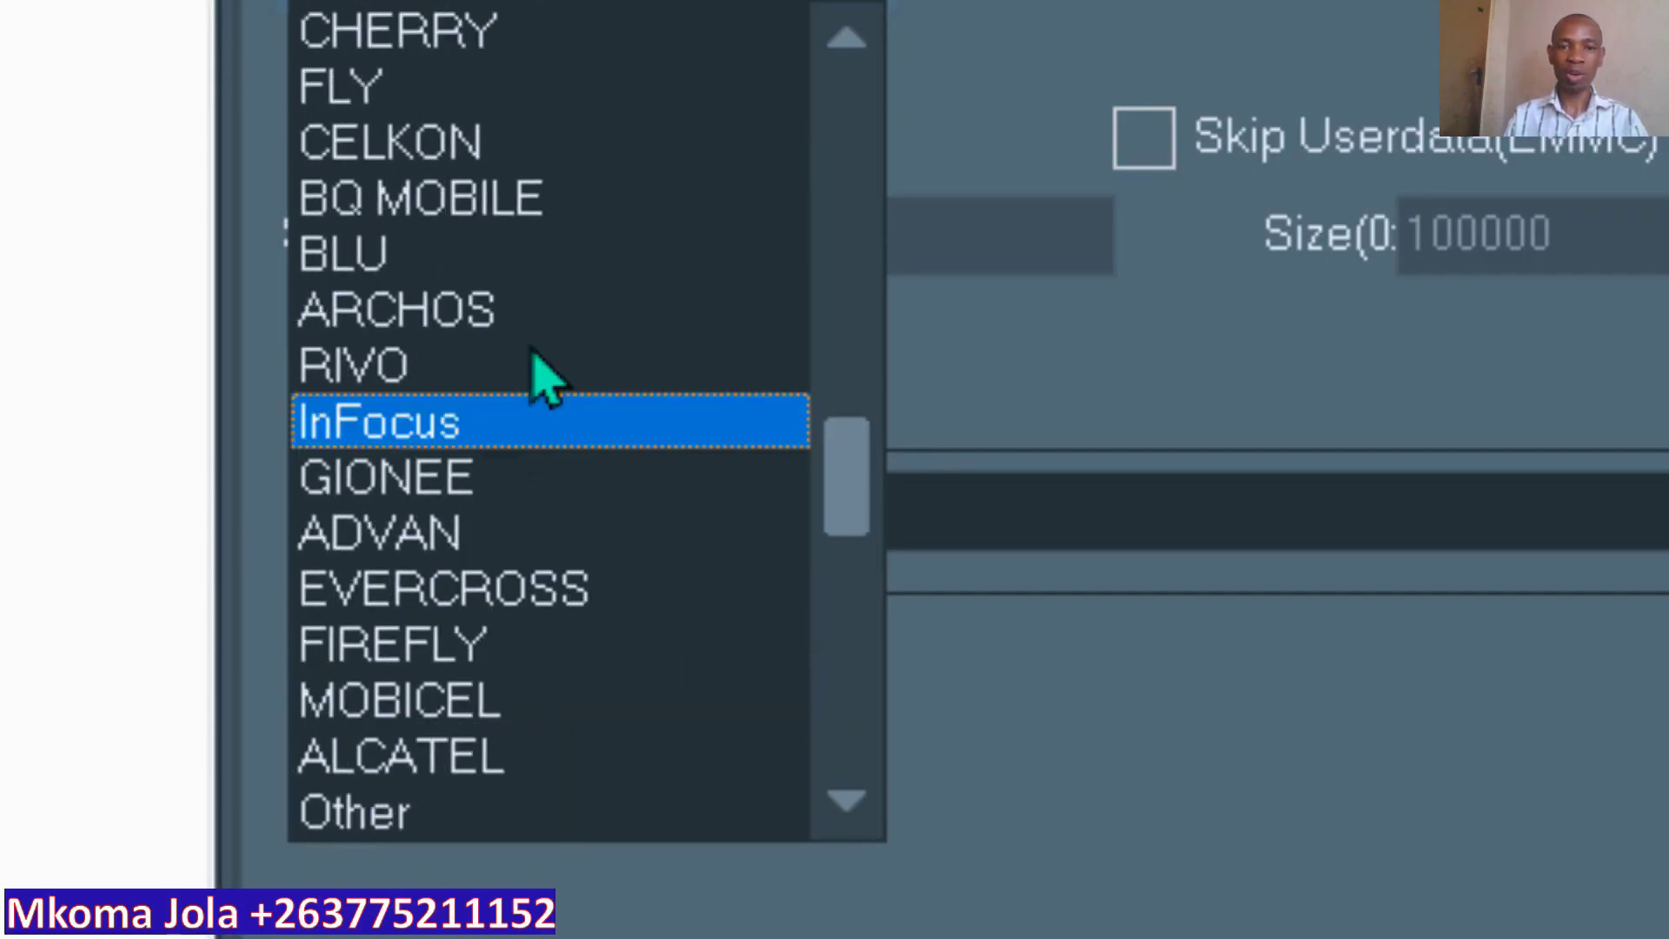
pyautogui.scroll(1, 435, 205)
pyautogui.scroll(2, 436, 205)
pyautogui.scroll(3, 435, 204)
pyautogui.scroll(2, 429, 205)
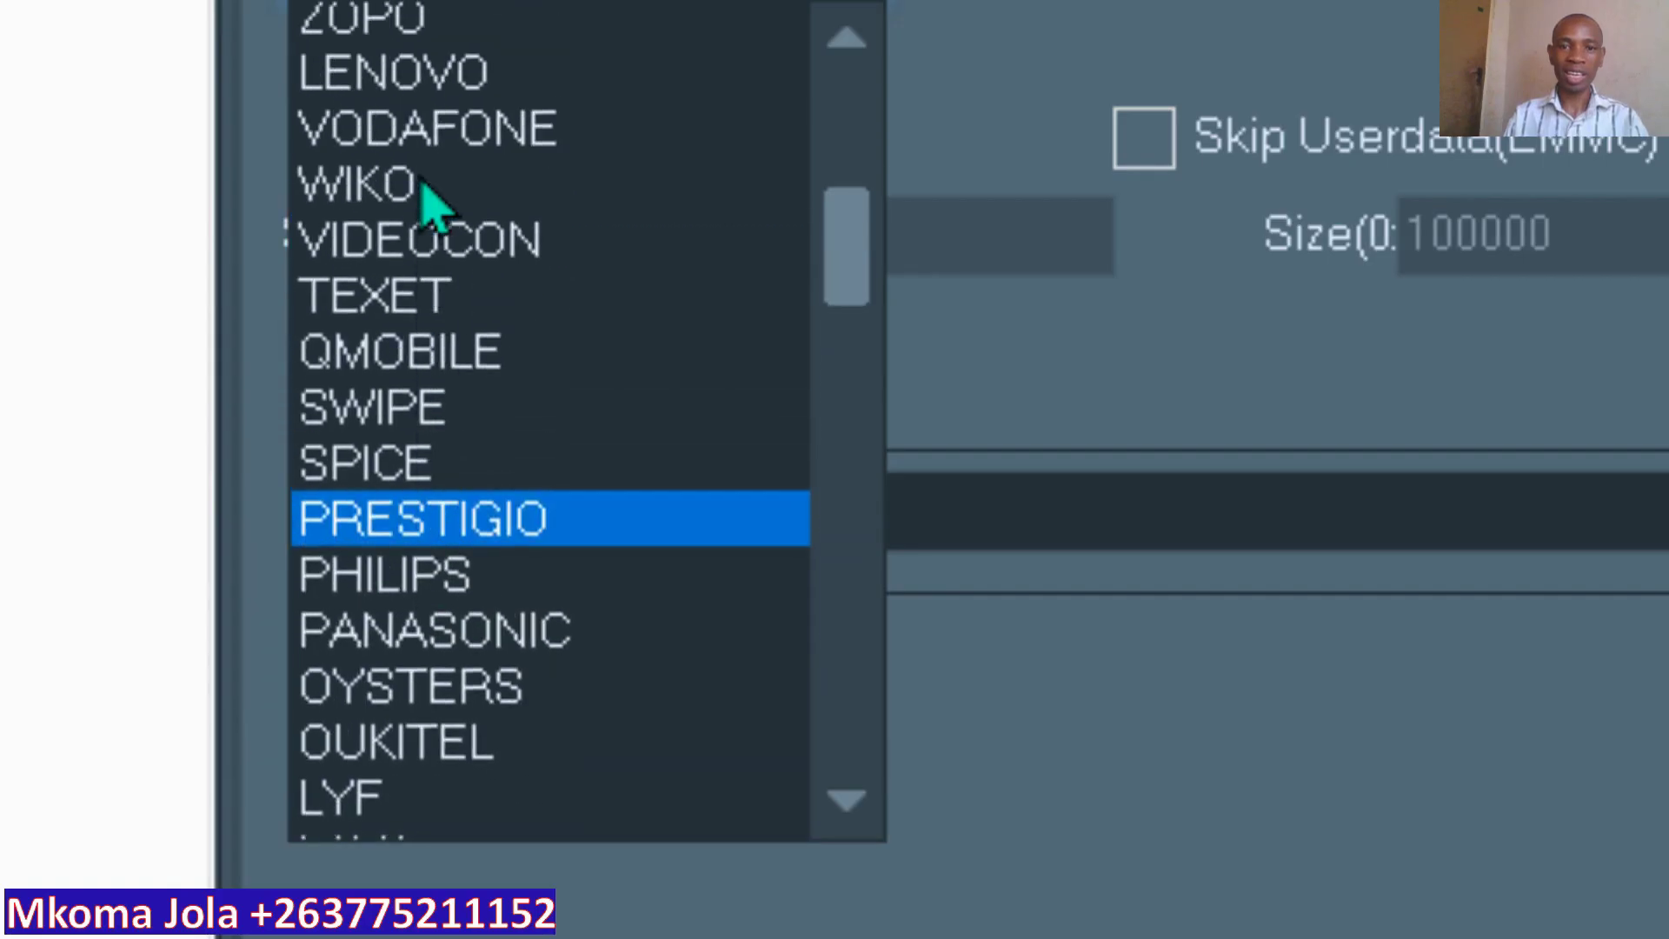
pyautogui.scroll(2, 429, 196)
pyautogui.scroll(1, 428, 200)
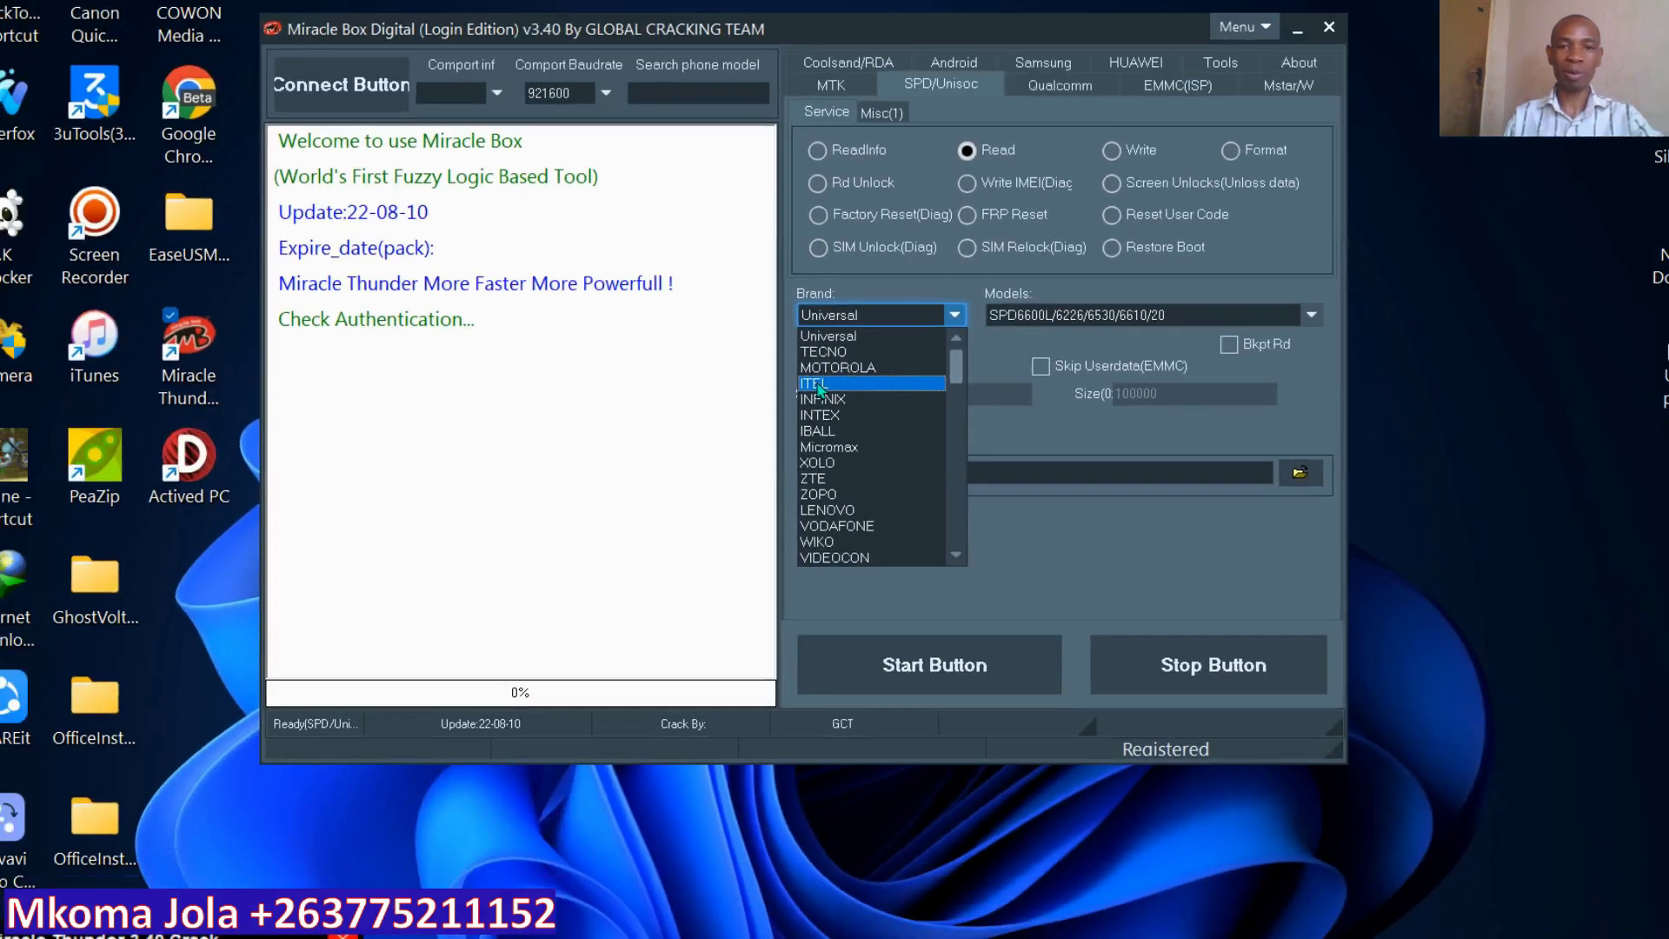
# Pick ITEL, browse its SPD/Unisoc model list, and close it keeping IT_1556 PRIME 4
pyautogui.click(837, 393)
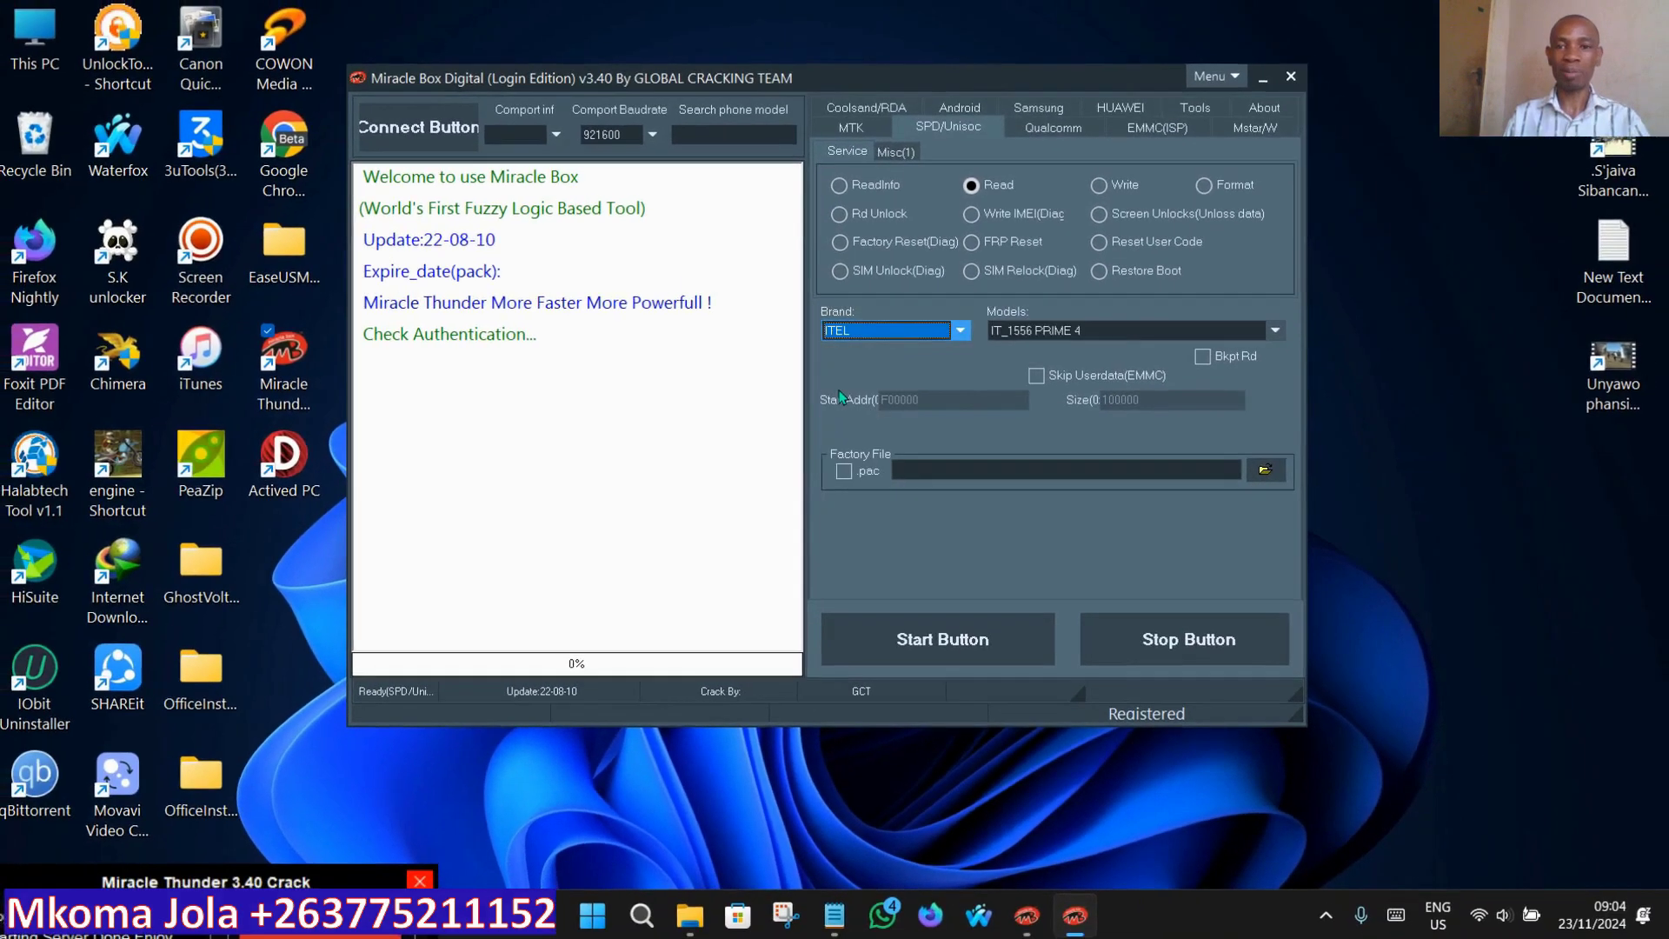
pyautogui.click(1273, 332)
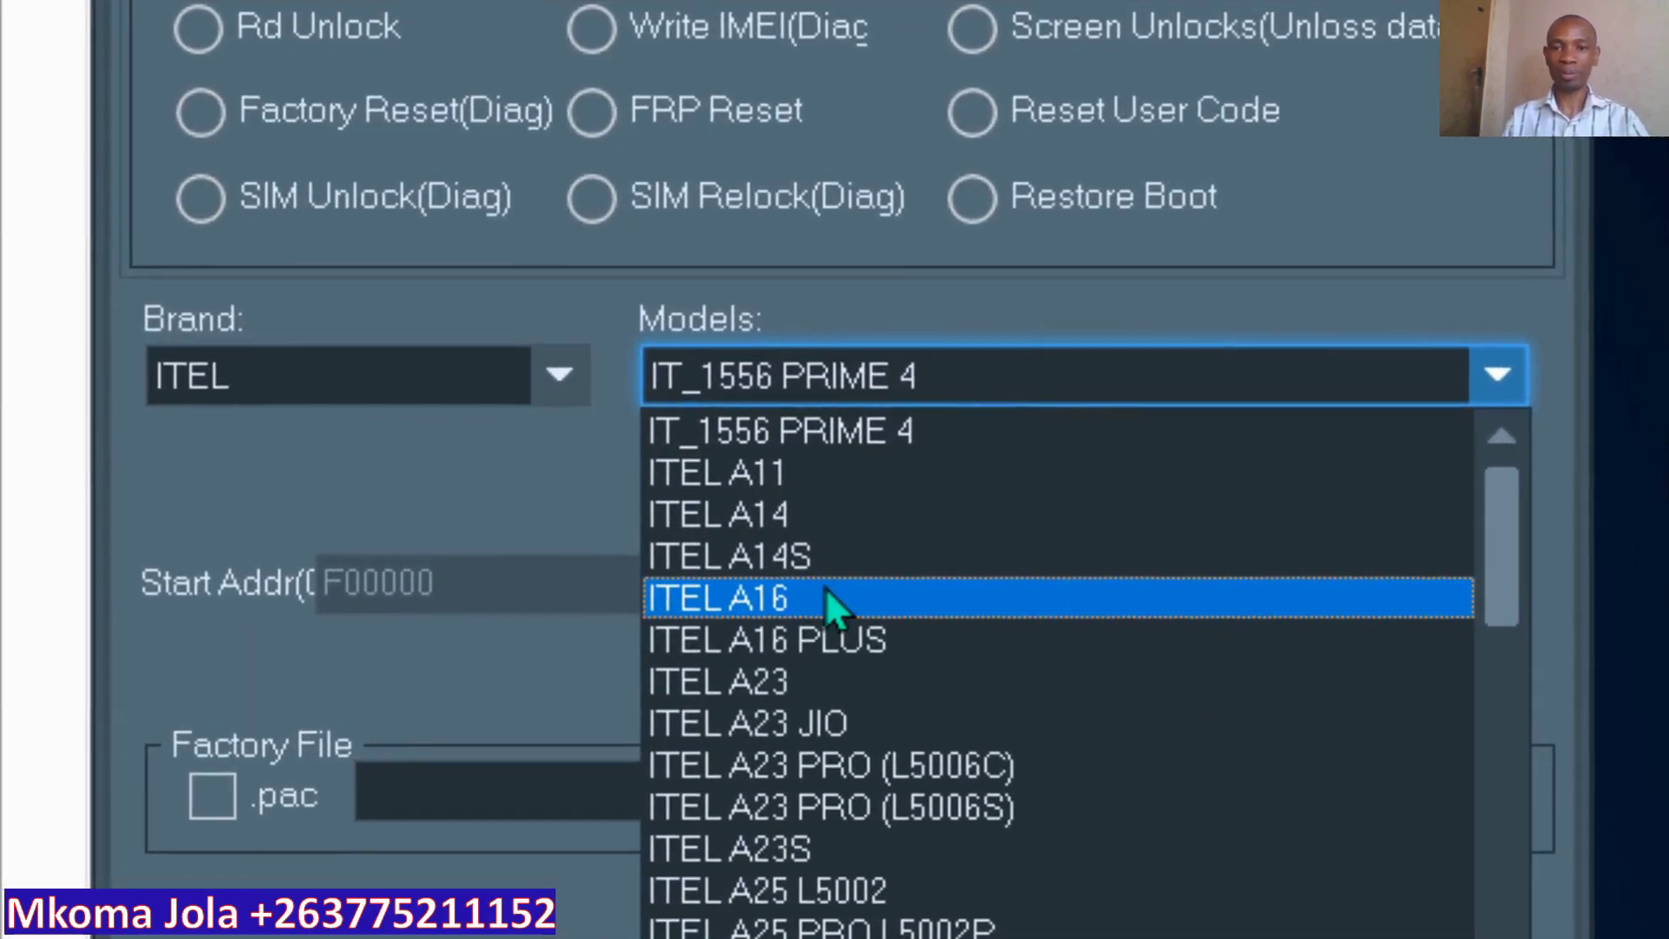
pyautogui.scroll(-1, 837, 591)
pyautogui.scroll(-1, 836, 618)
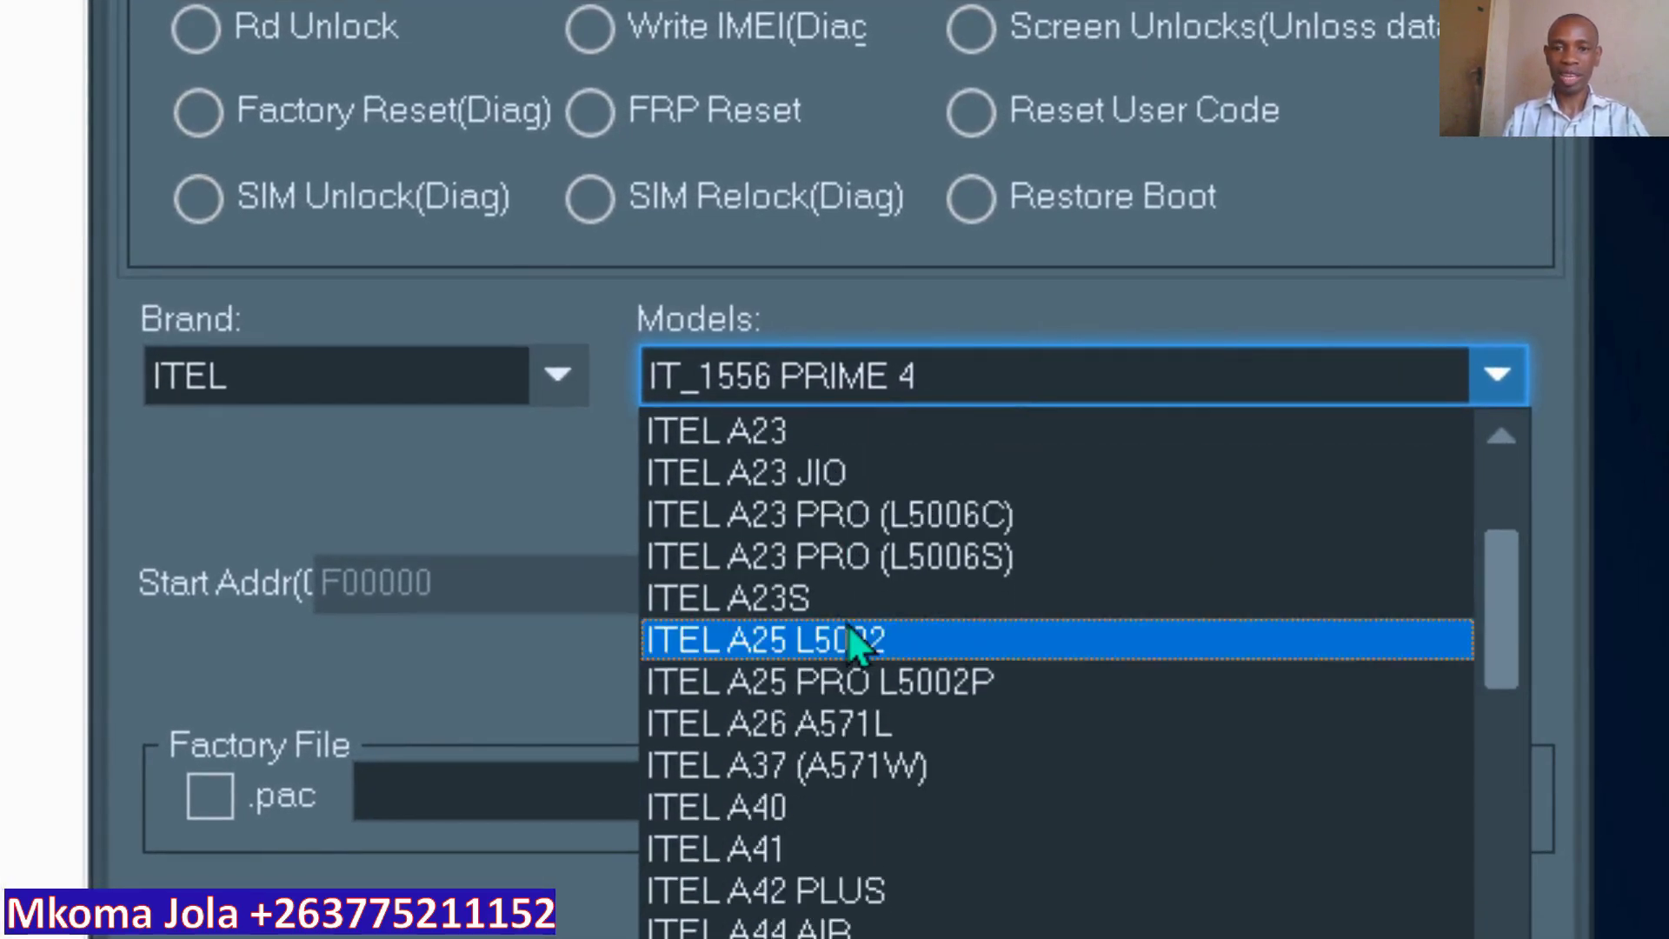
pyautogui.scroll(-1, 862, 695)
pyautogui.scroll(-1, 866, 711)
pyautogui.scroll(-2, 868, 717)
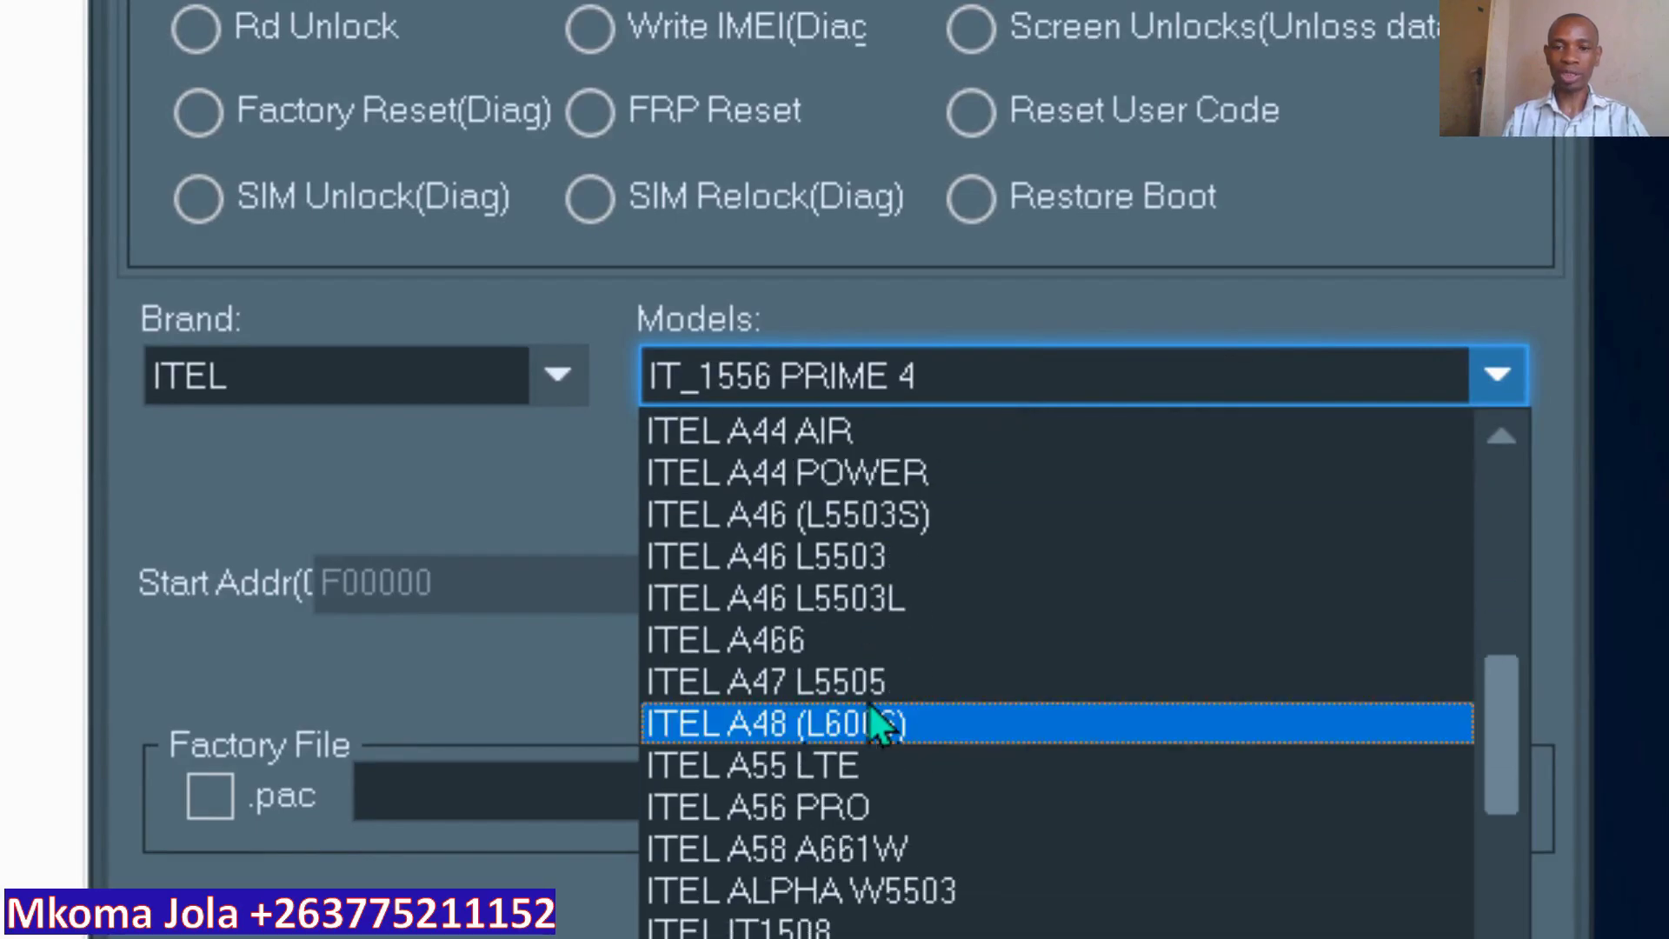
pyautogui.scroll(-1, 865, 820)
pyautogui.scroll(-1, 865, 822)
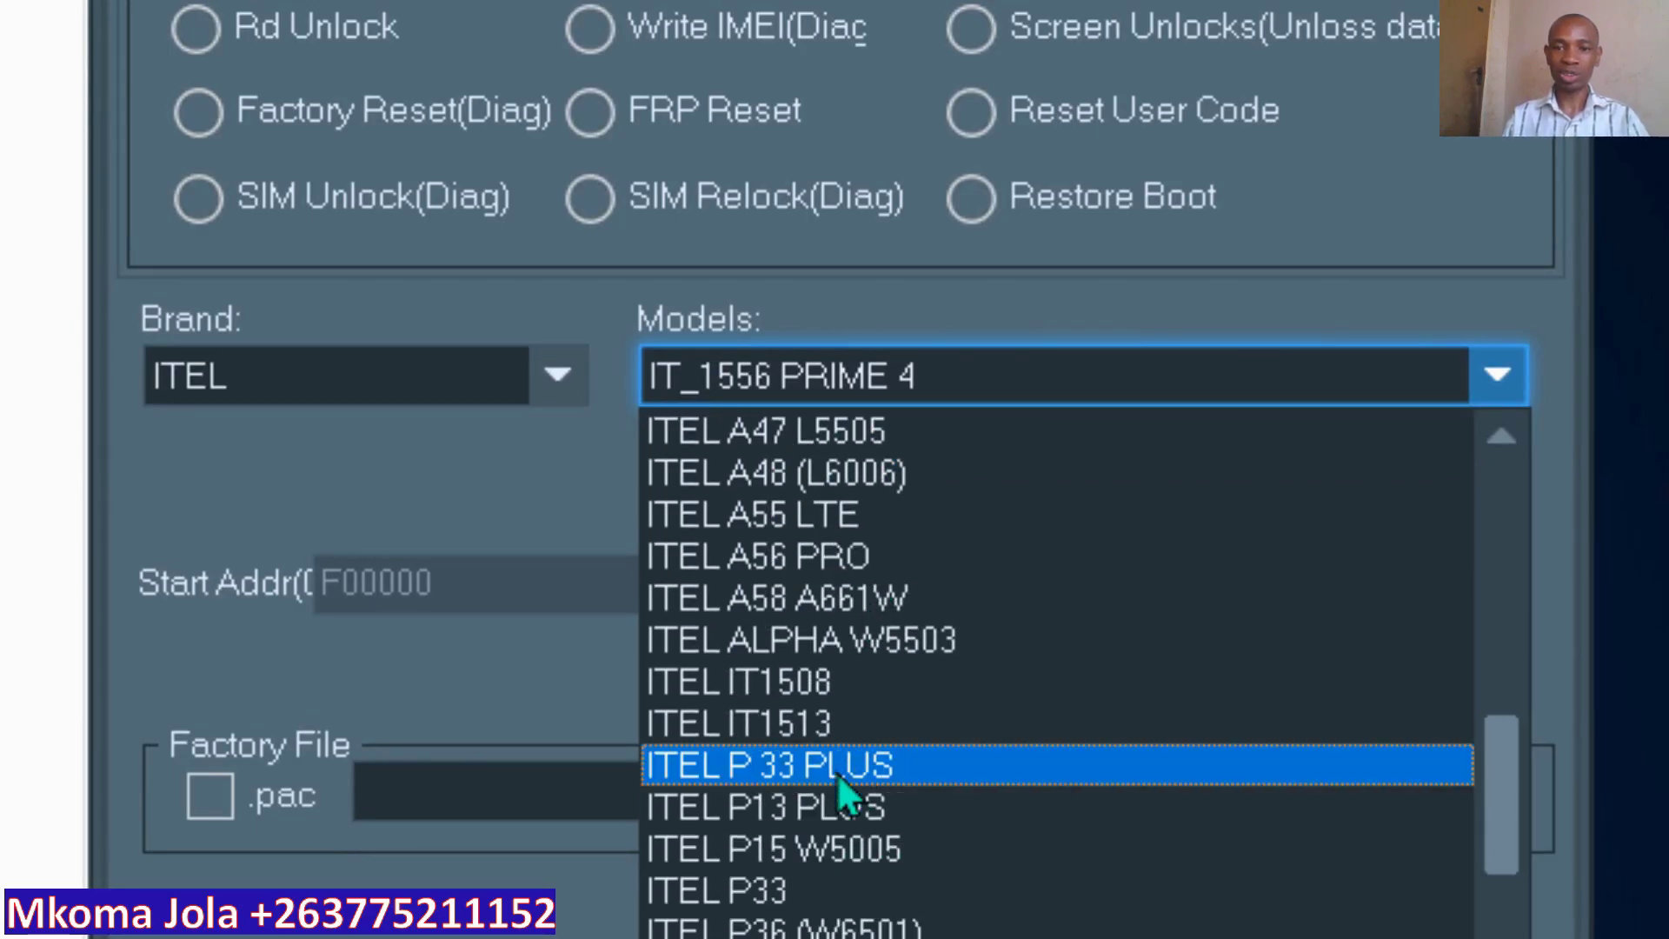
pyautogui.scroll(-1, 837, 773)
pyautogui.scroll(-1, 839, 765)
pyautogui.scroll(-1, 834, 728)
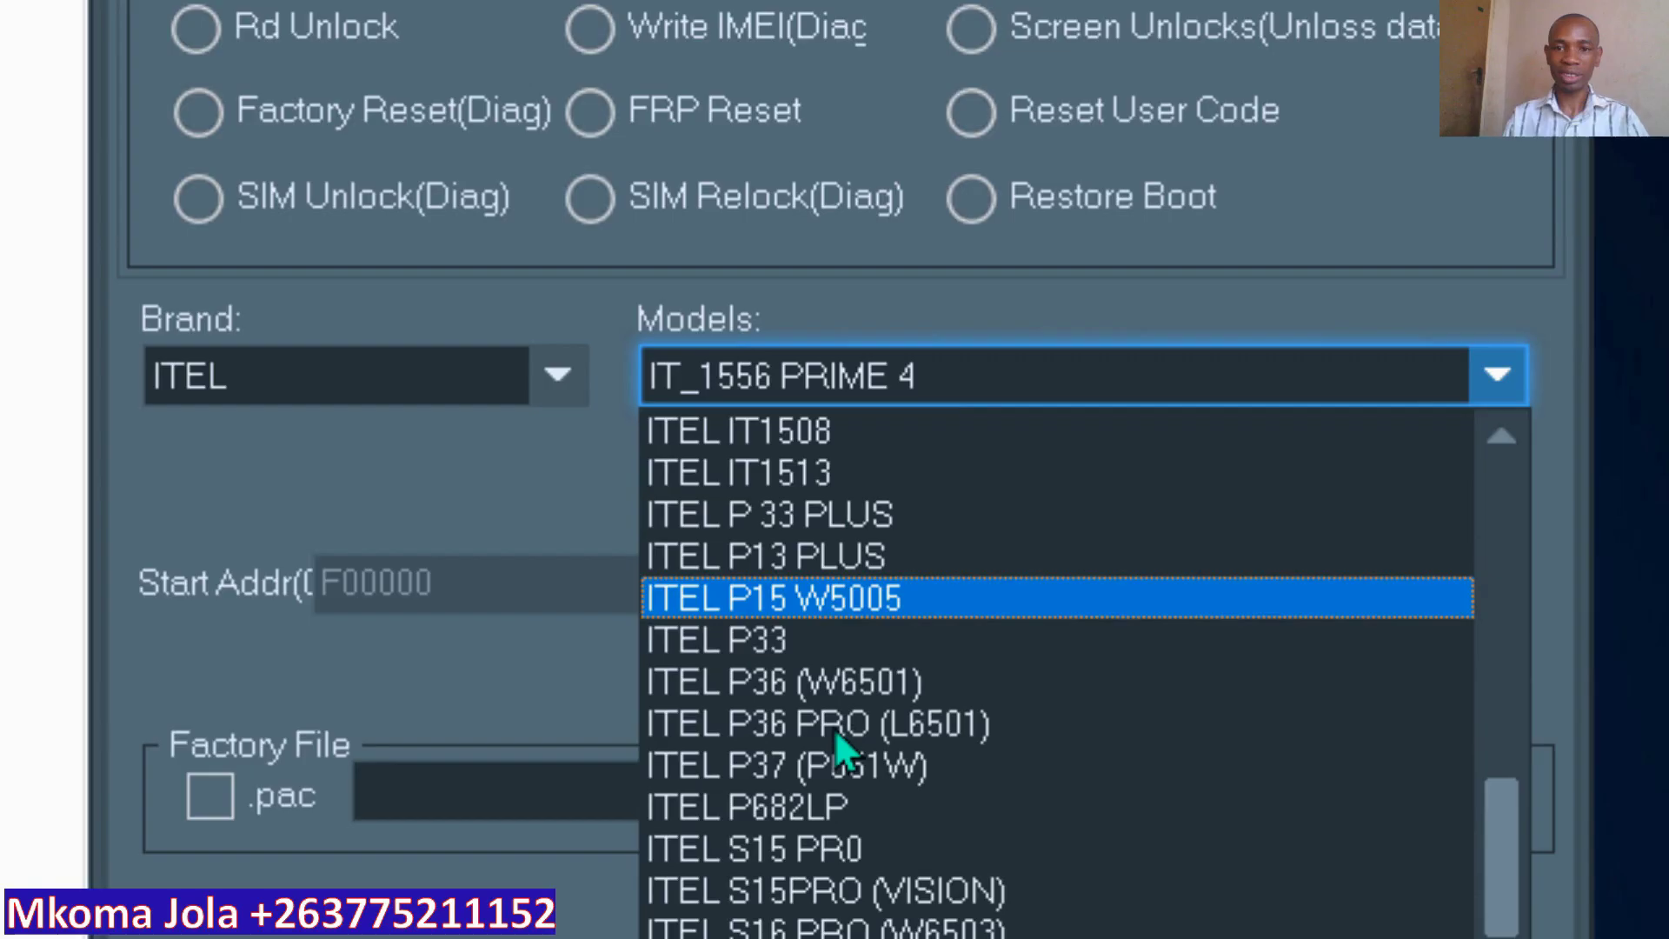
pyautogui.scroll(-1, 839, 721)
pyautogui.scroll(-1, 838, 713)
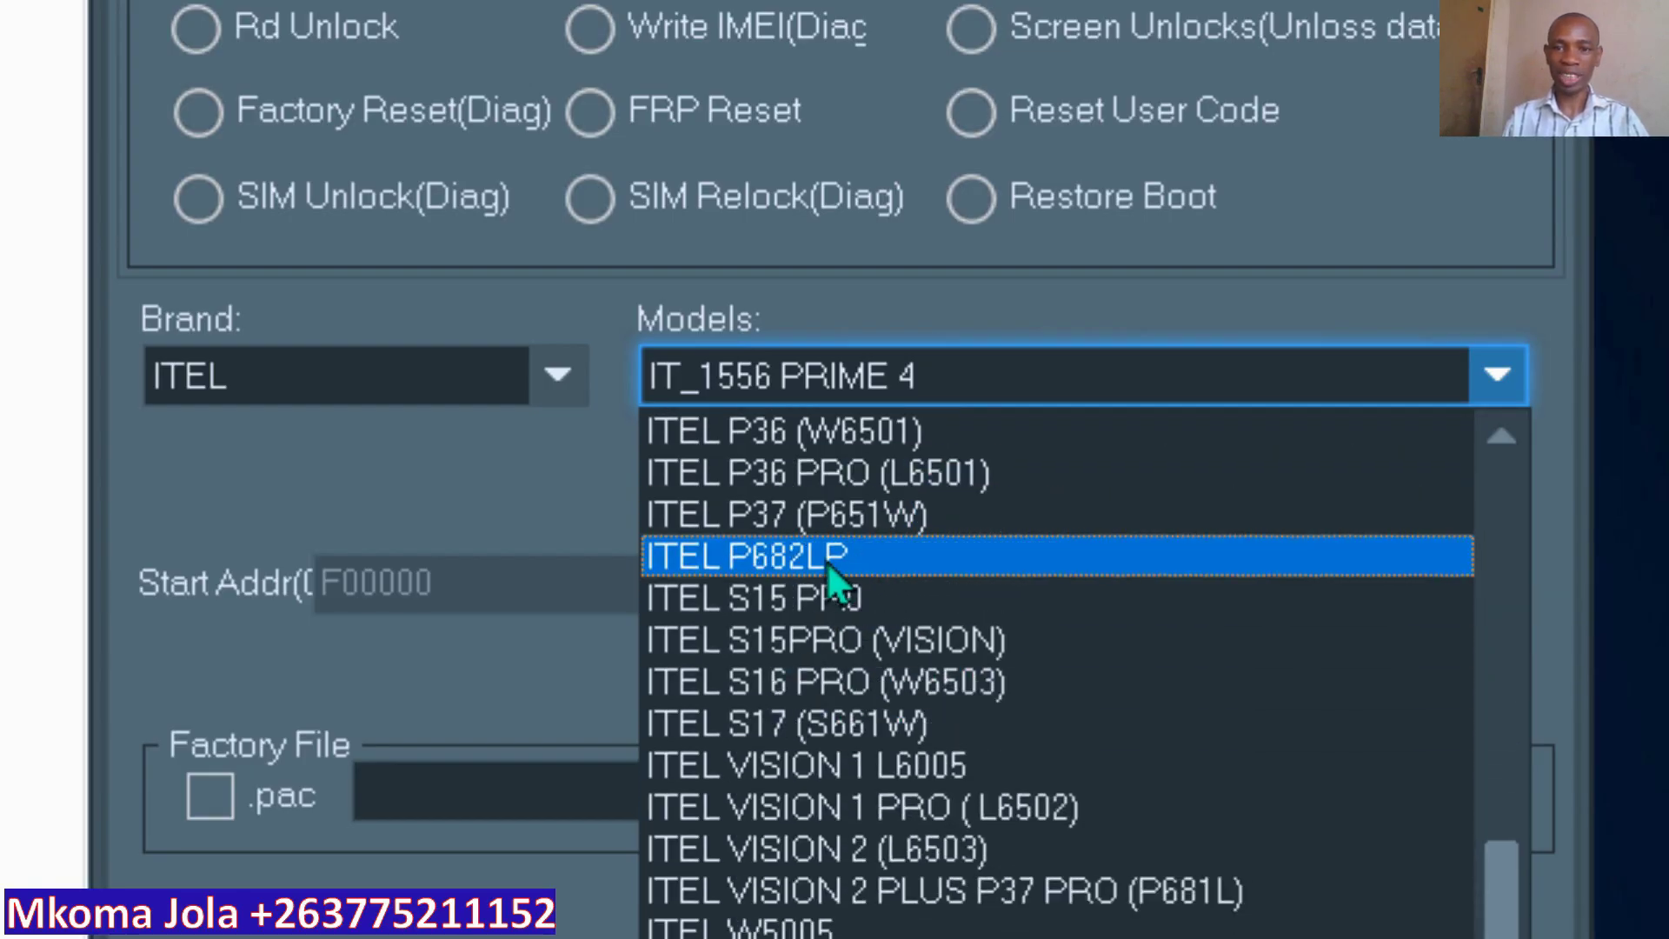
pyautogui.scroll(-1, 831, 652)
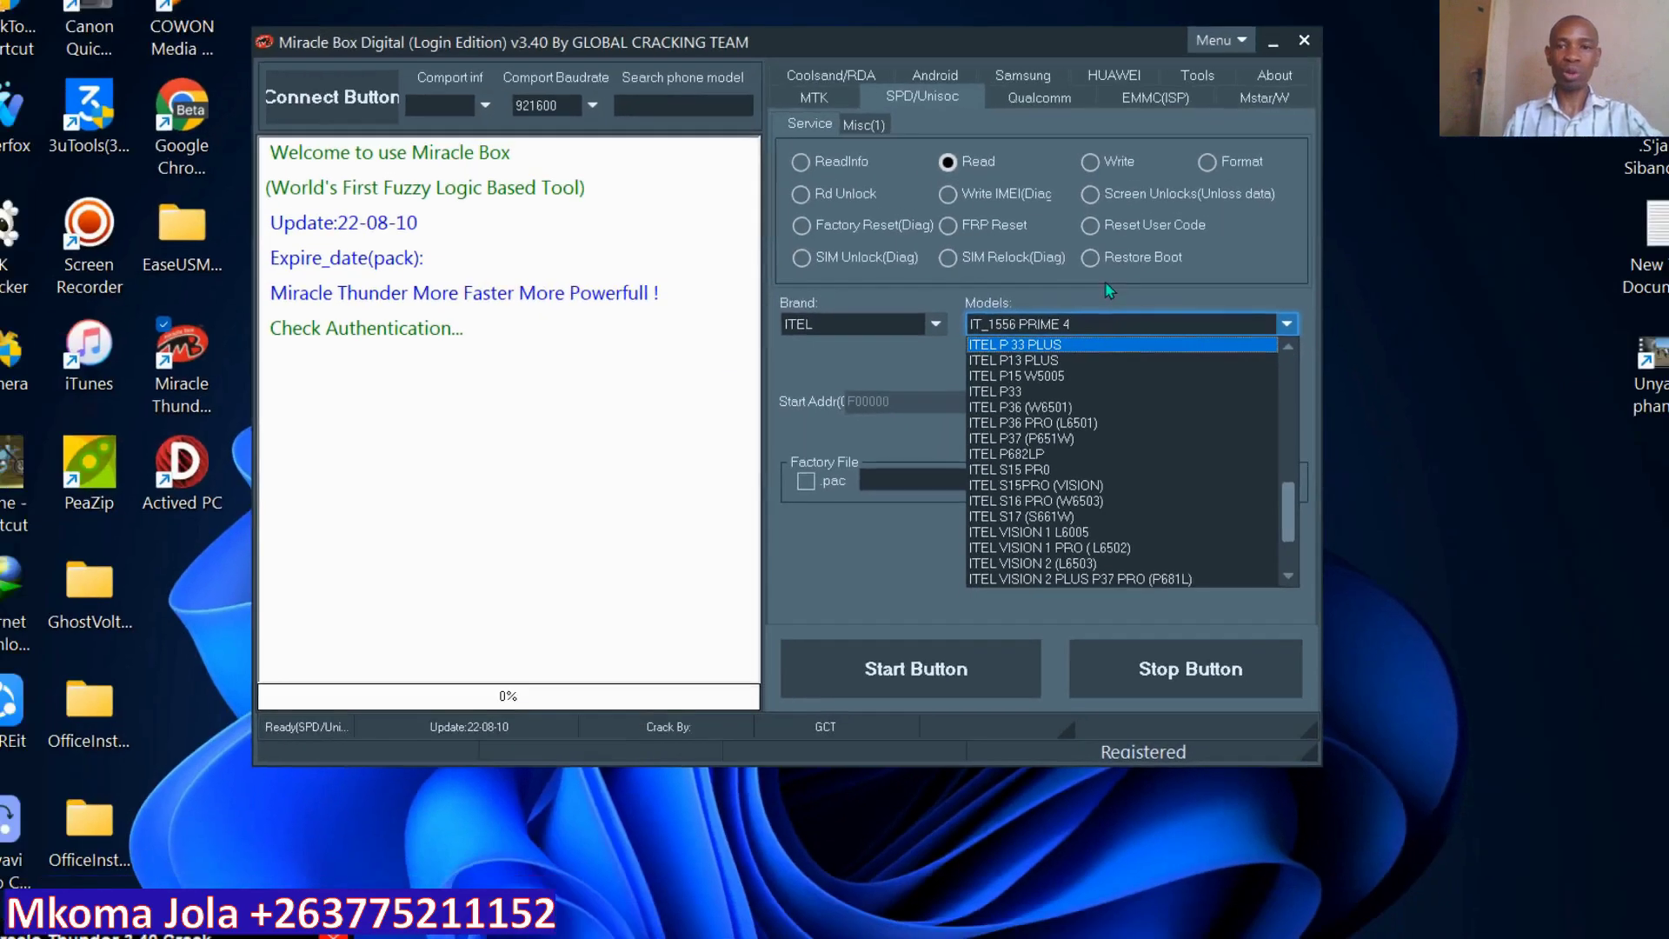
pyautogui.click(1279, 330)
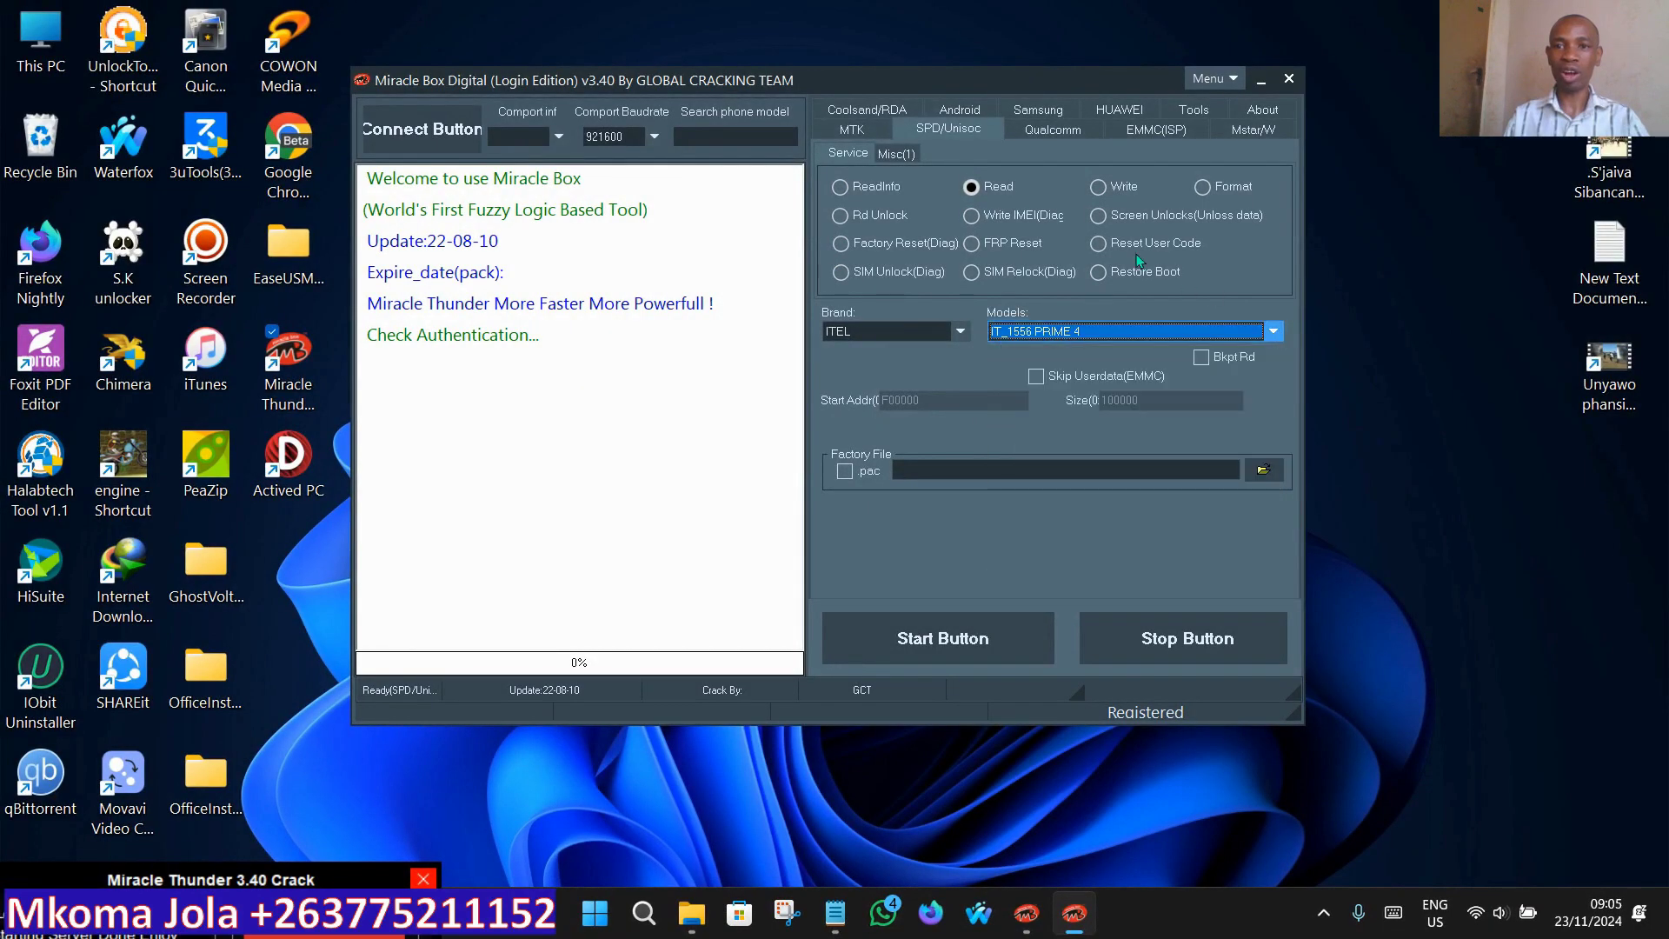
# Open the Samsung section and view its Service, Misc and Write(Lz4) pages
pyautogui.click(1036, 110)
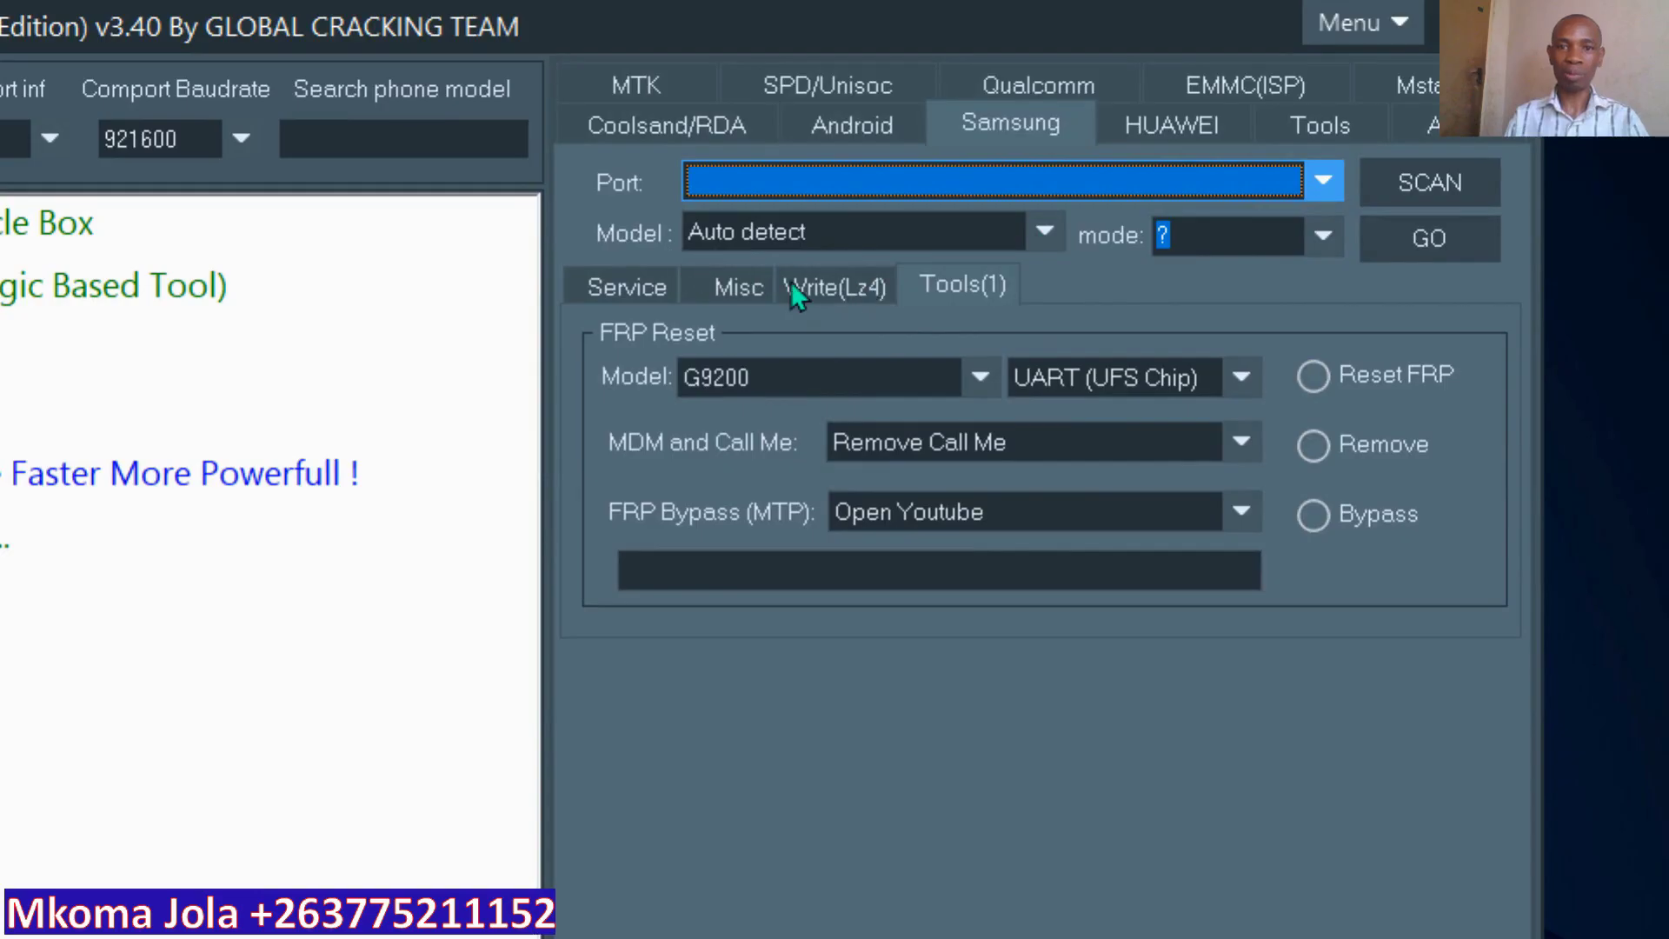
pyautogui.click(629, 284)
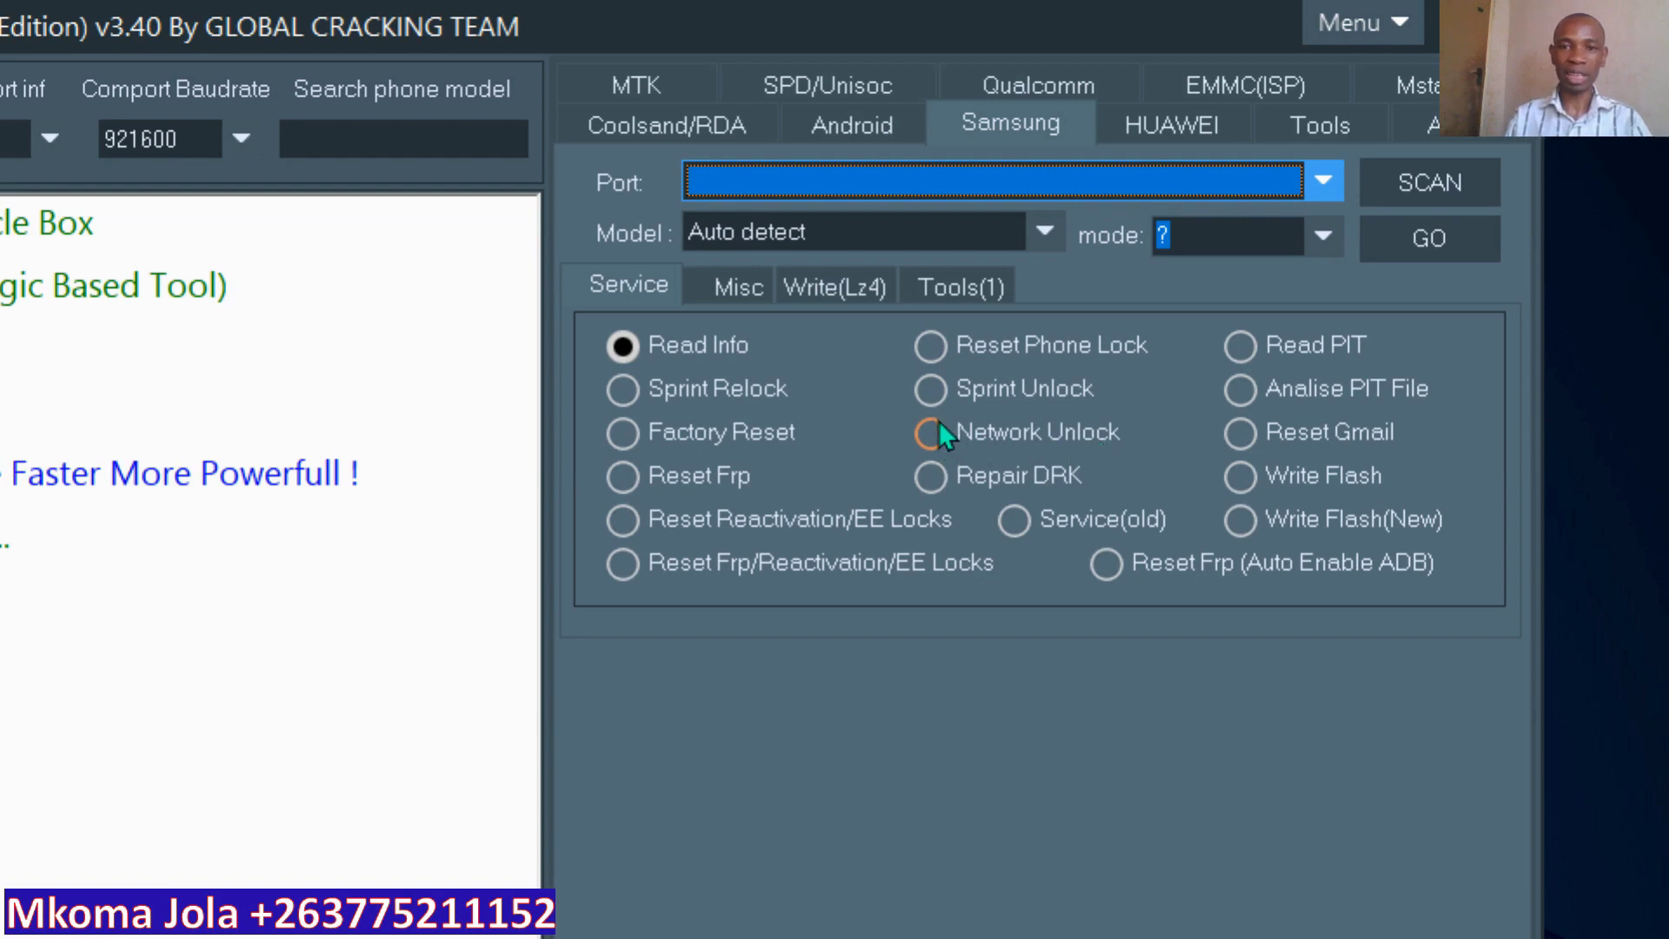
pyautogui.click(737, 289)
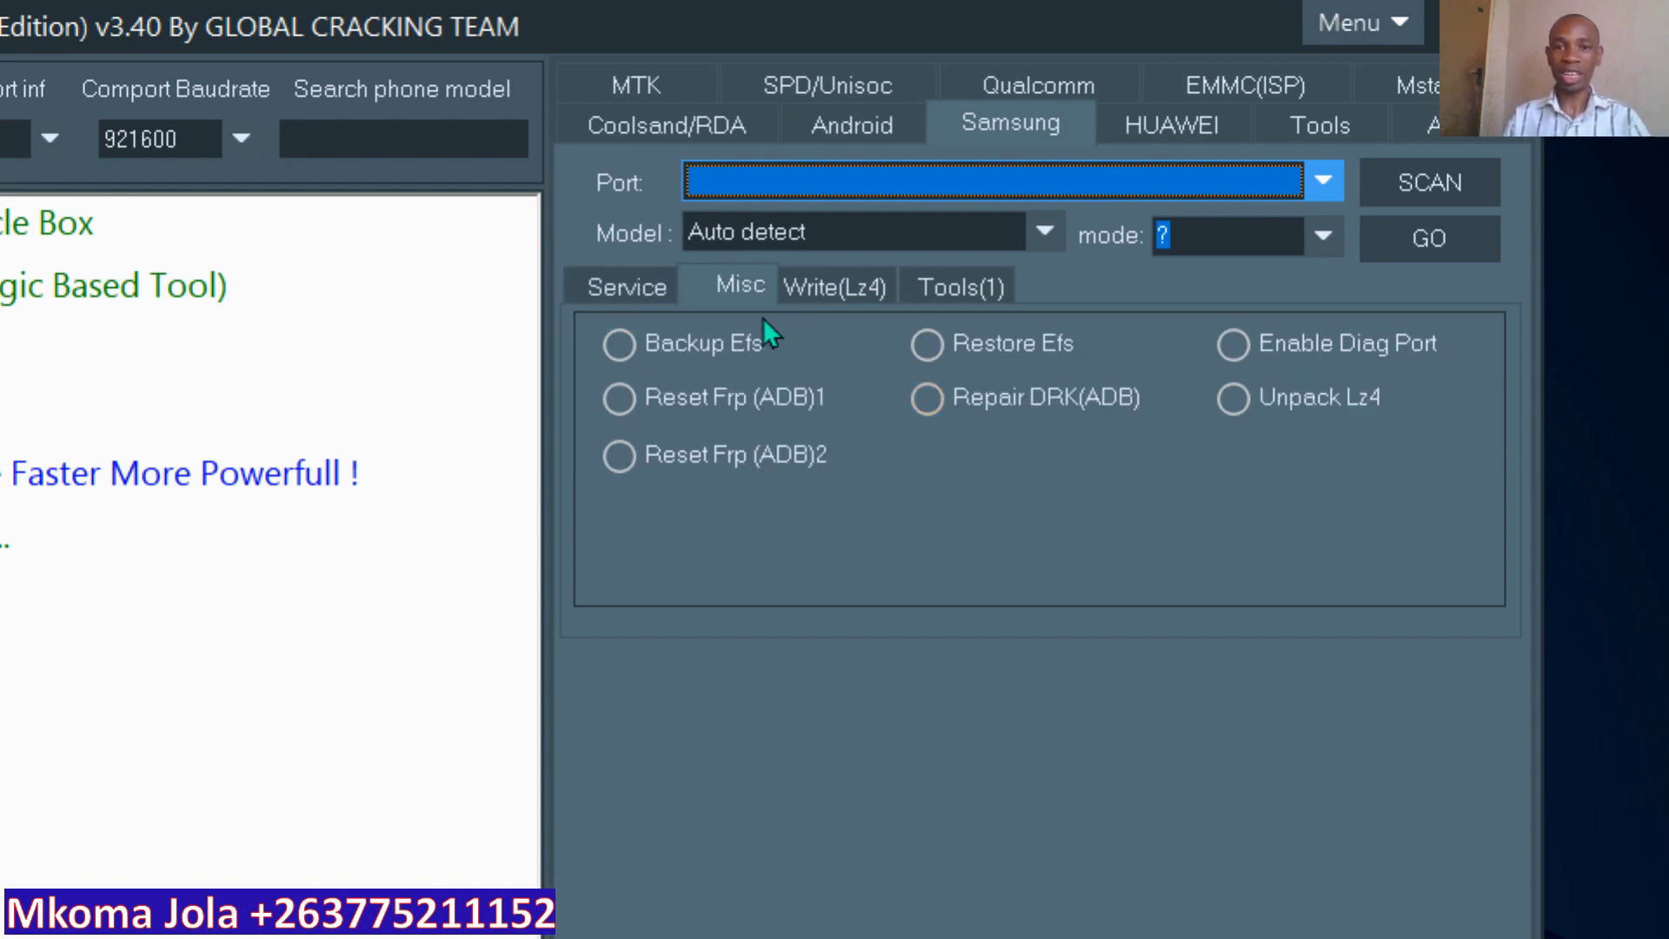
pyautogui.click(865, 300)
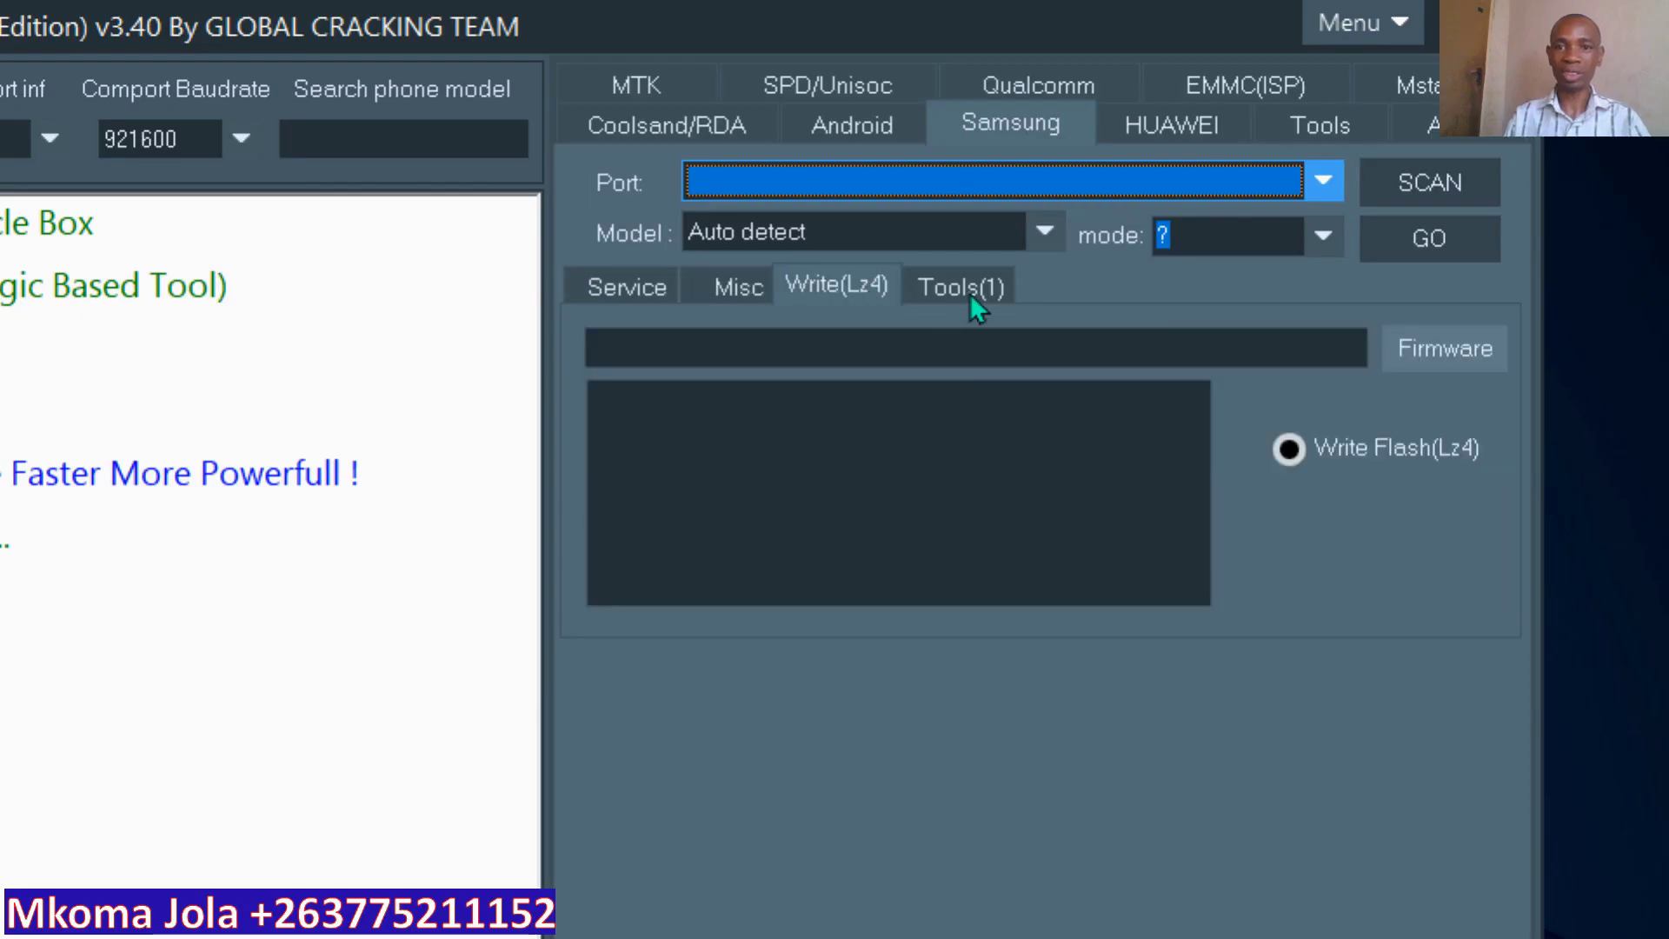
# Open the HUAWEI section, then view its MTK and Qualcomm operation pages
pyautogui.click(1156, 126)
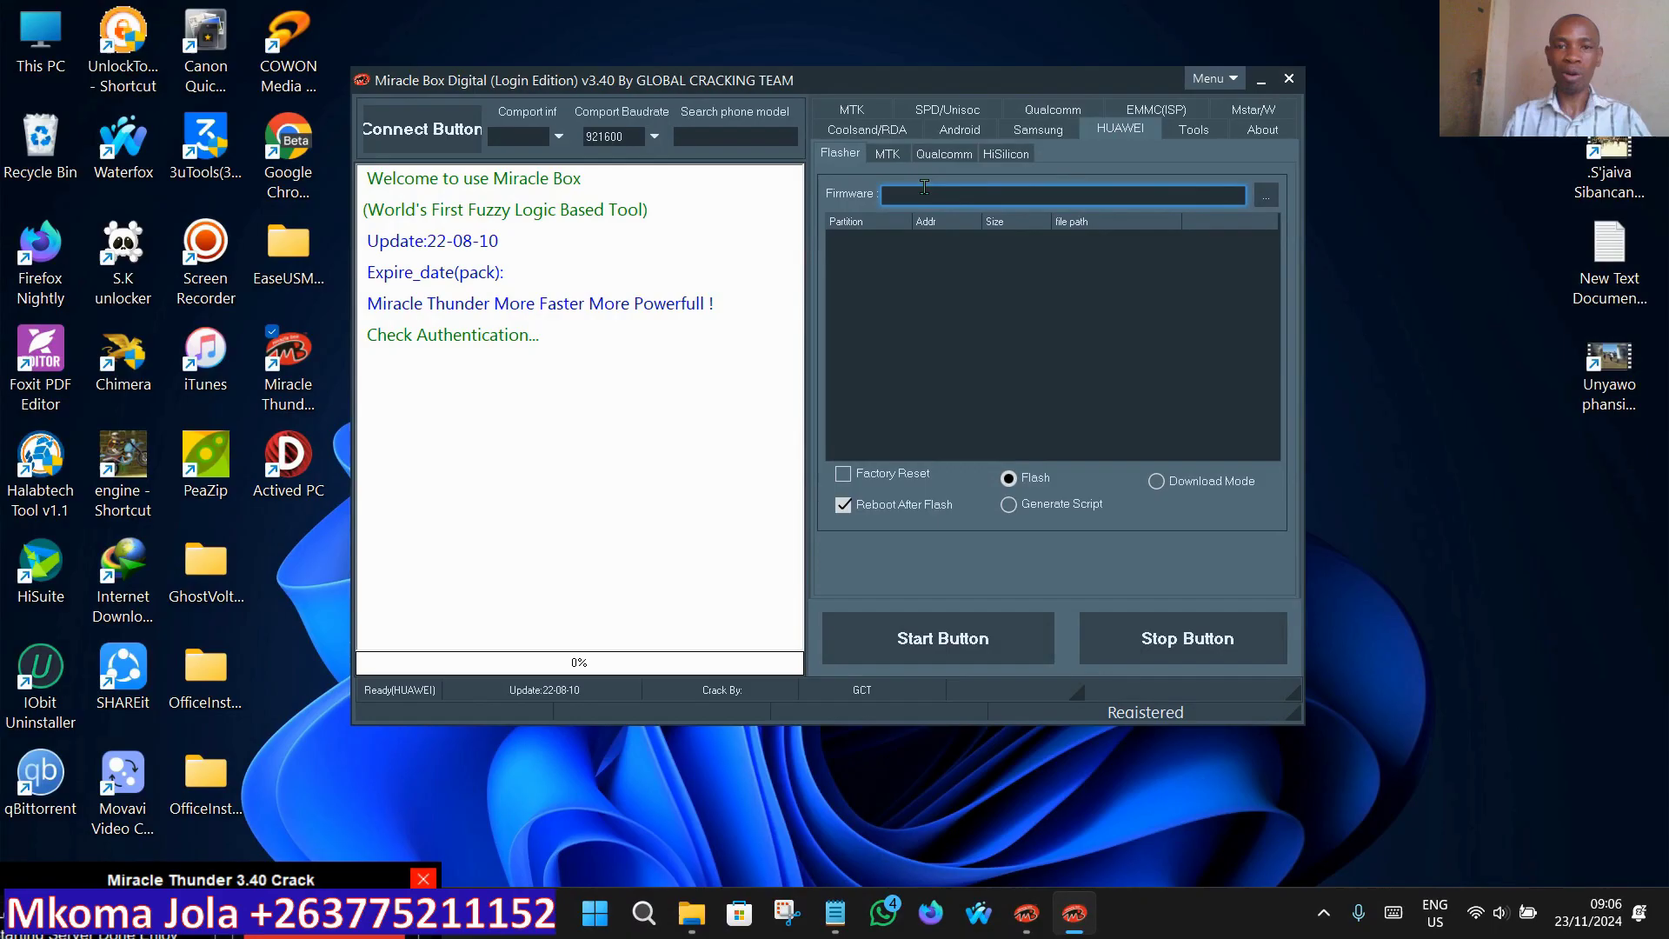
pyautogui.click(892, 157)
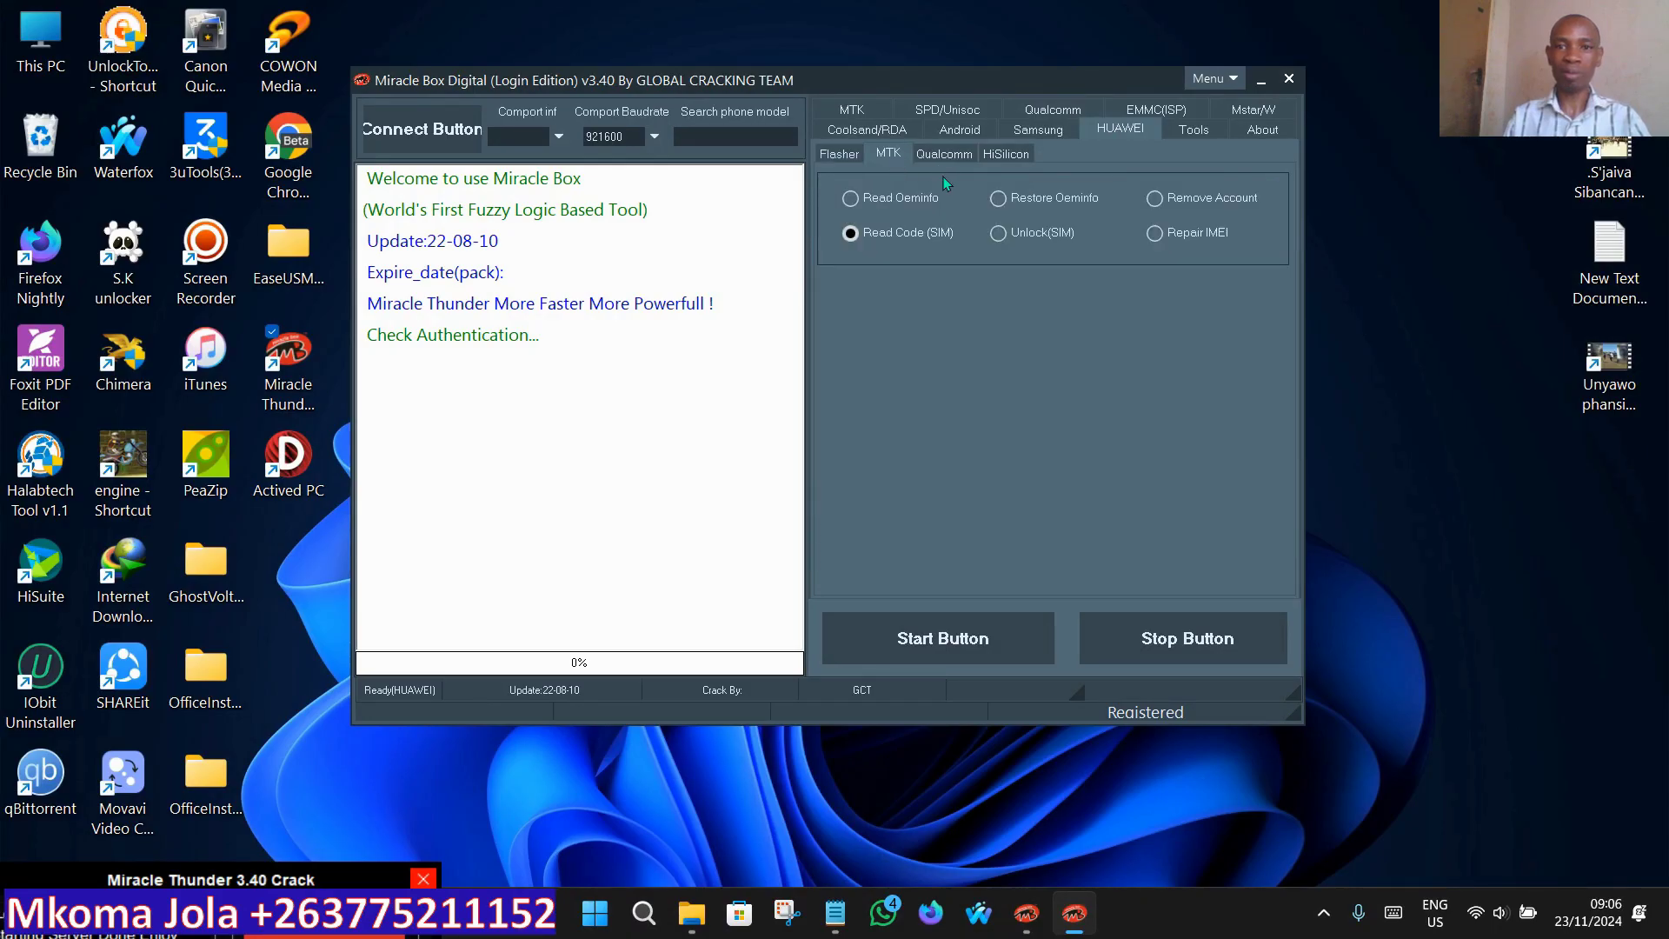
pyautogui.click(968, 160)
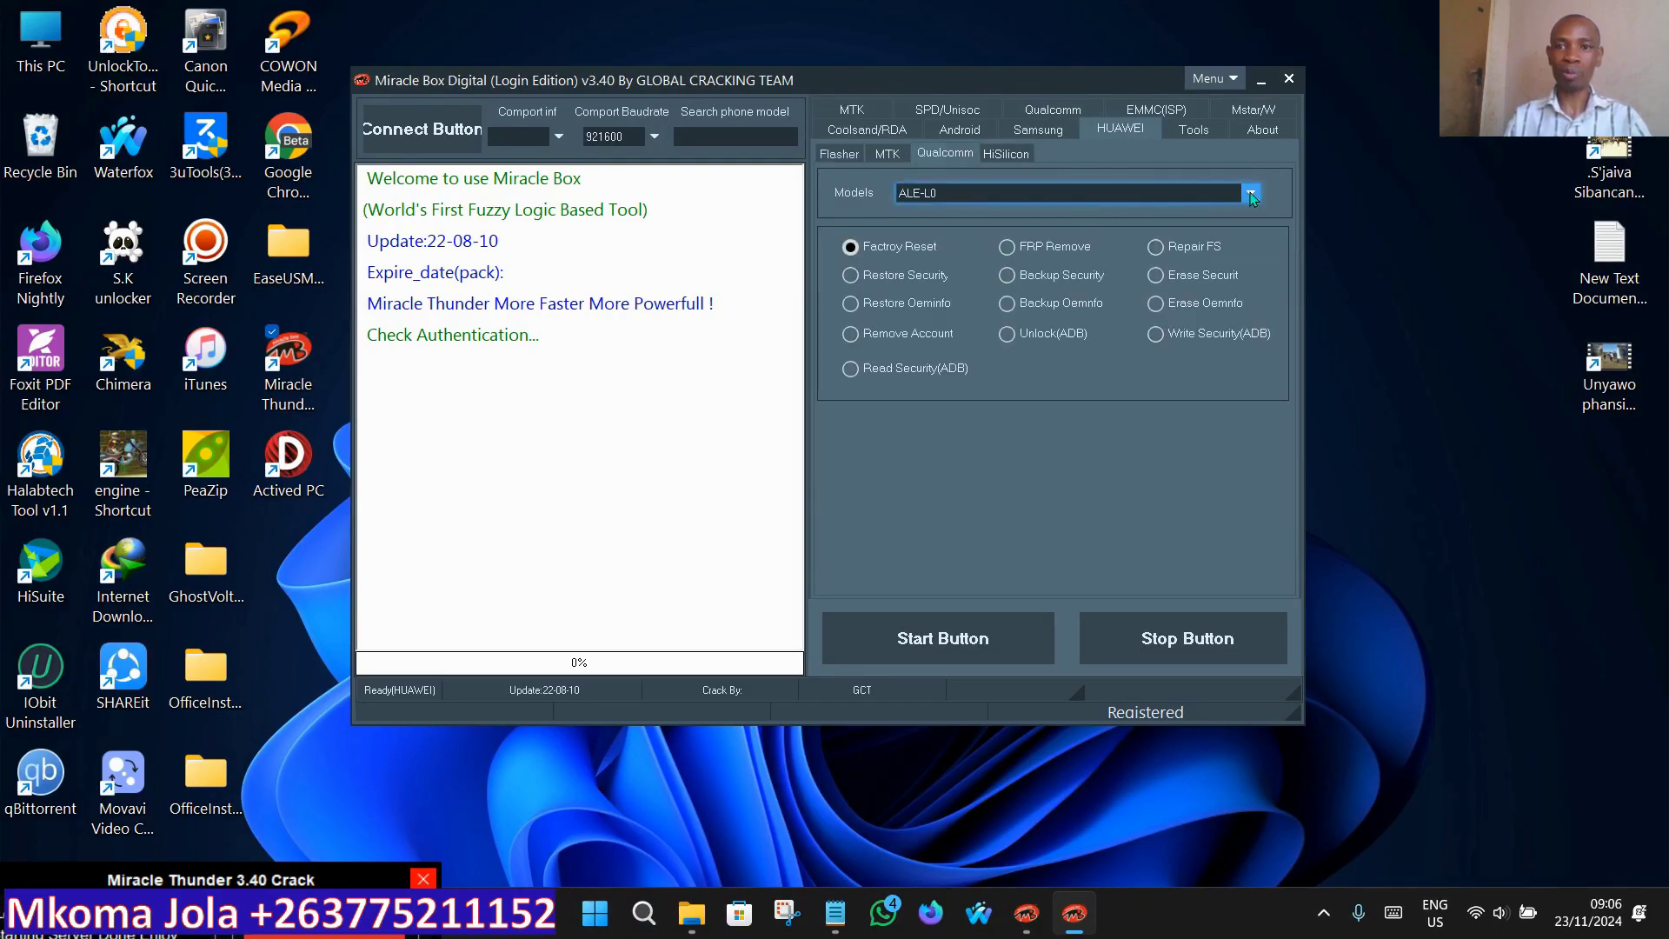
# Scroll through the Huawei Qualcomm Models list and close it with ALE-L0 still selected
pyautogui.click(1149, 194)
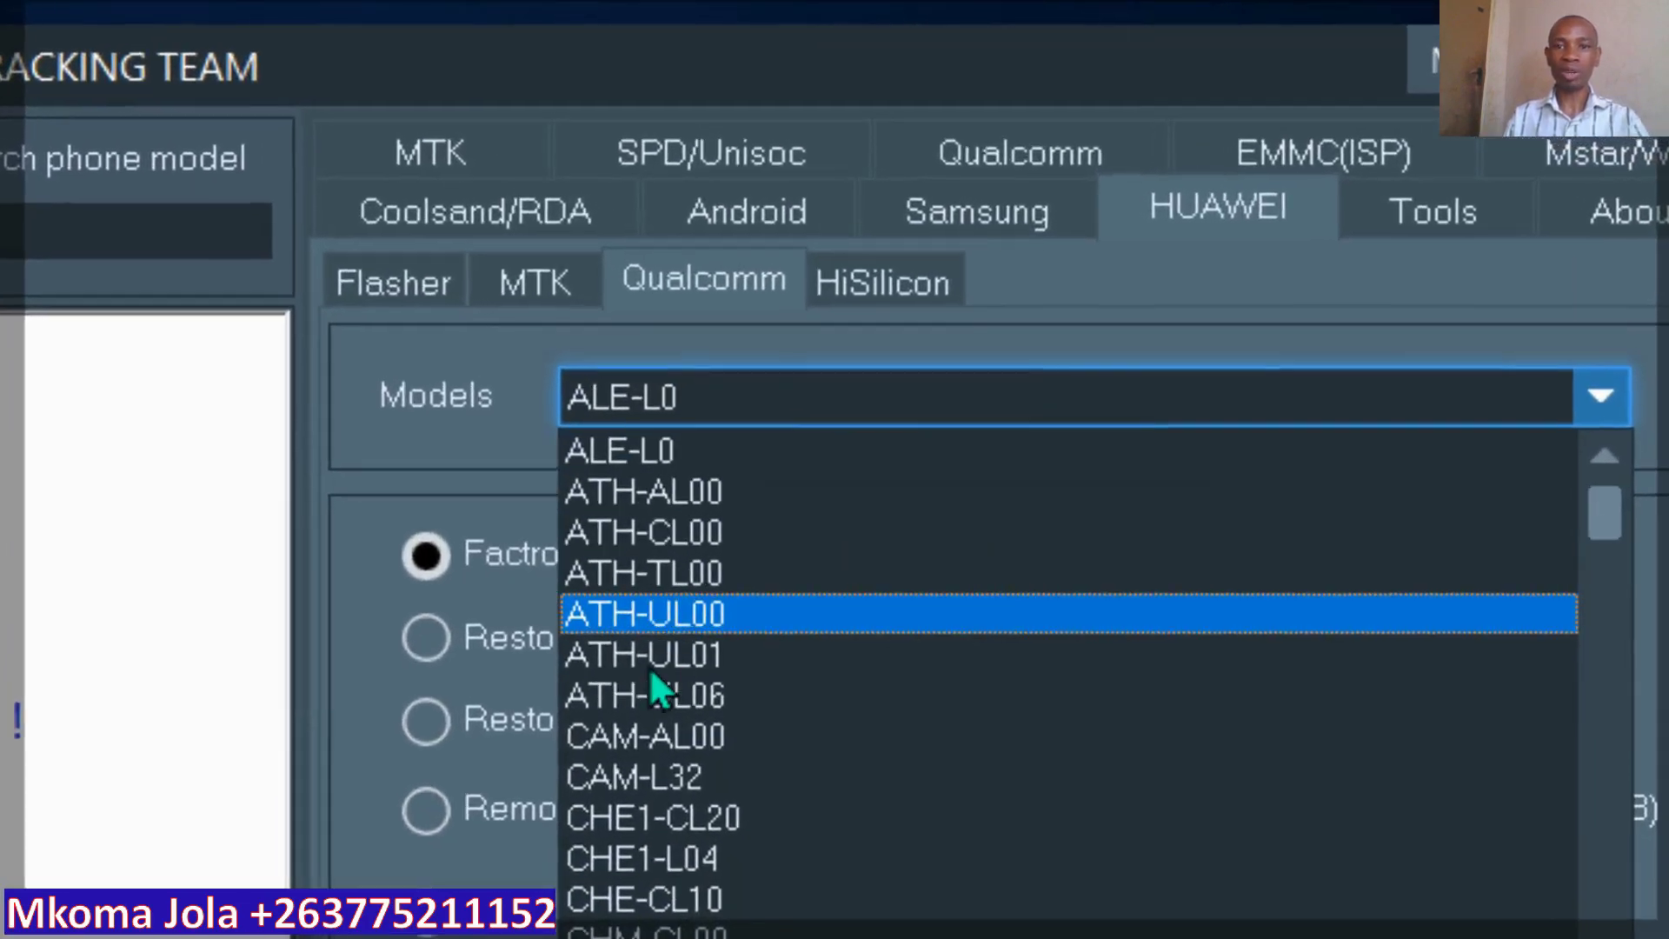
pyautogui.scroll(-2, 745, 738)
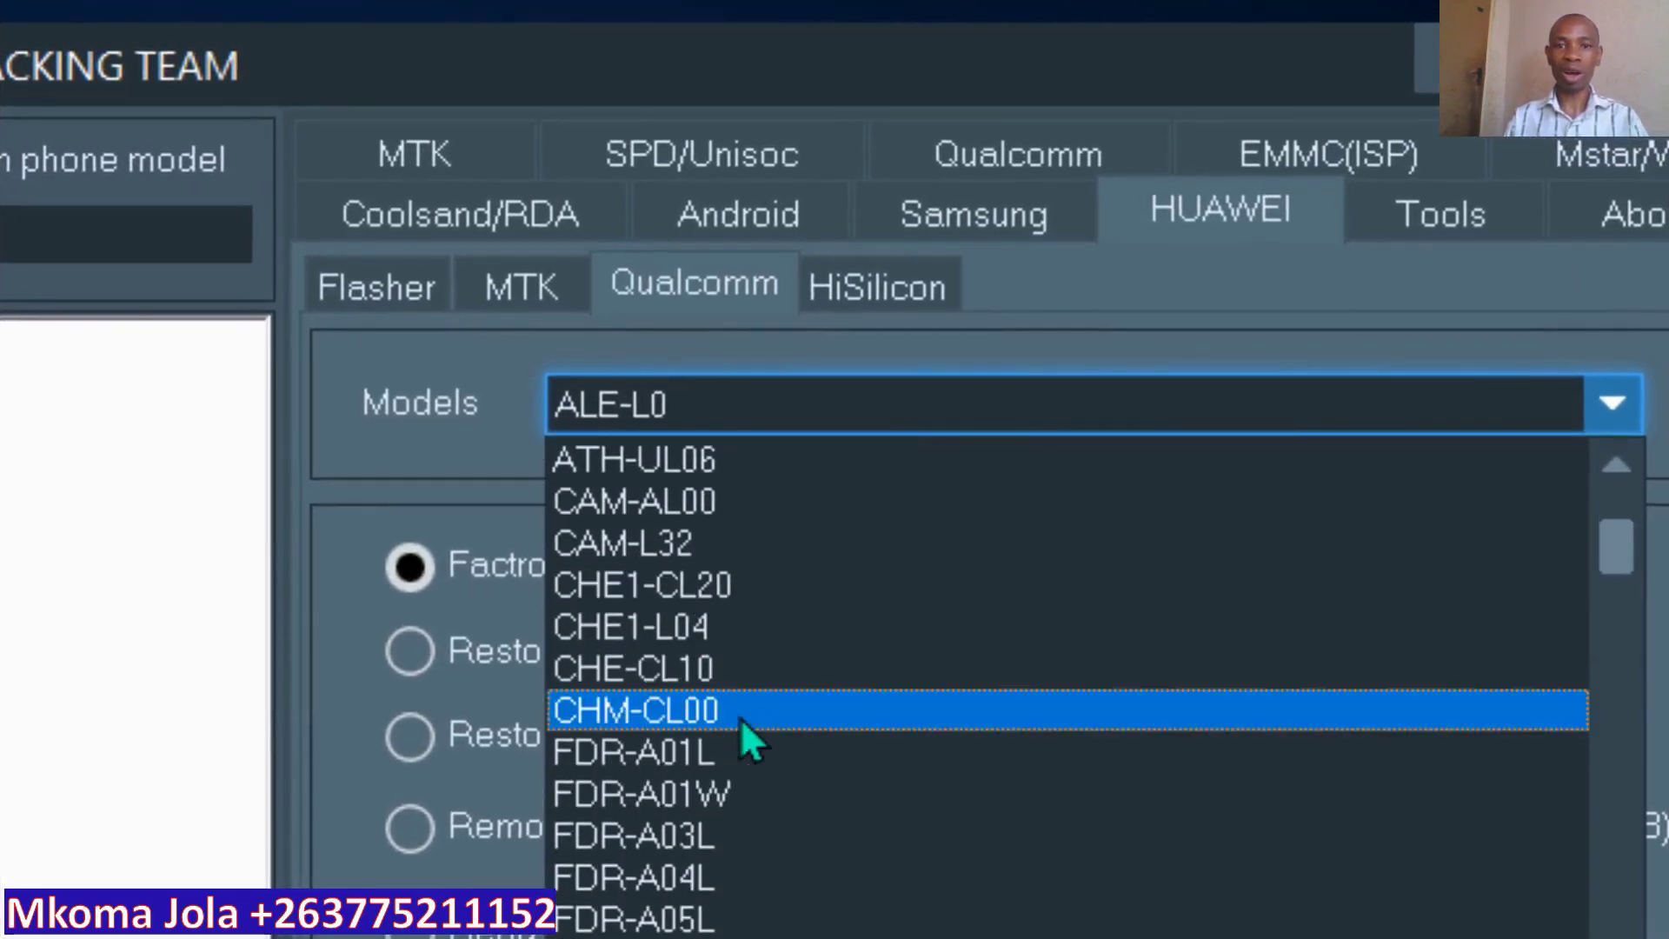
pyautogui.scroll(-2, 719, 849)
pyautogui.scroll(-2, 730, 842)
pyautogui.scroll(-1, 730, 842)
pyautogui.scroll(-2, 730, 790)
pyautogui.scroll(-1, 724, 765)
pyautogui.scroll(-2, 726, 738)
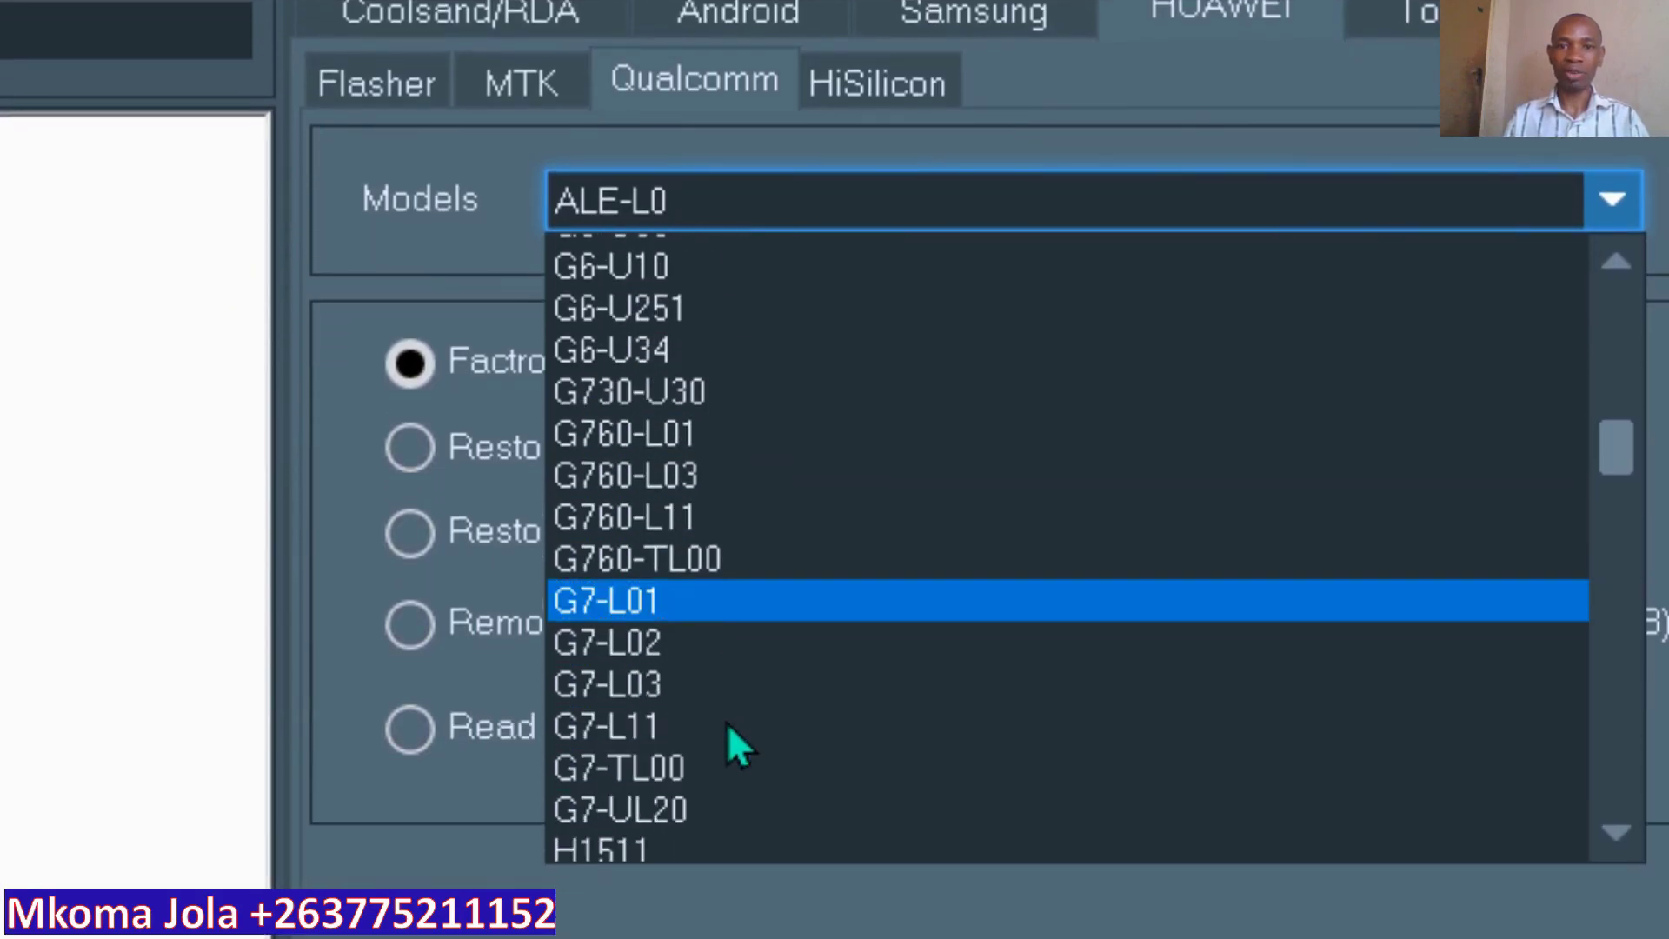
pyautogui.scroll(-1, 730, 725)
pyautogui.scroll(-2, 735, 716)
pyautogui.scroll(-1, 733, 714)
pyautogui.scroll(-1, 739, 712)
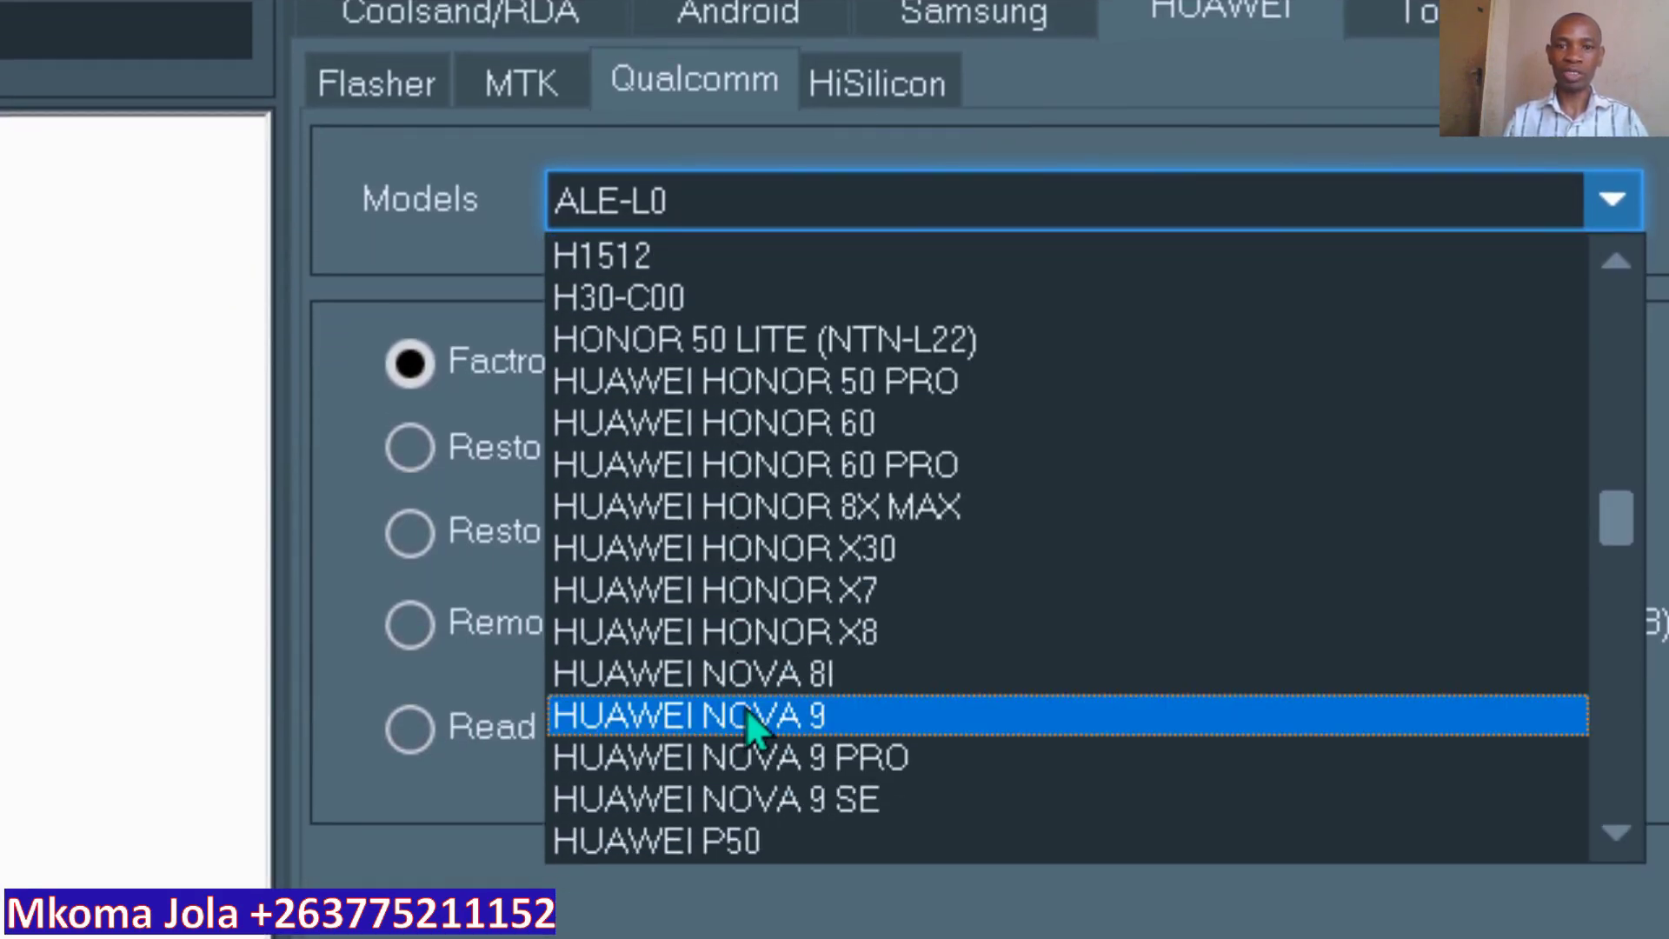
pyautogui.scroll(-1, 746, 717)
pyautogui.scroll(-1, 745, 721)
pyautogui.scroll(-1, 748, 708)
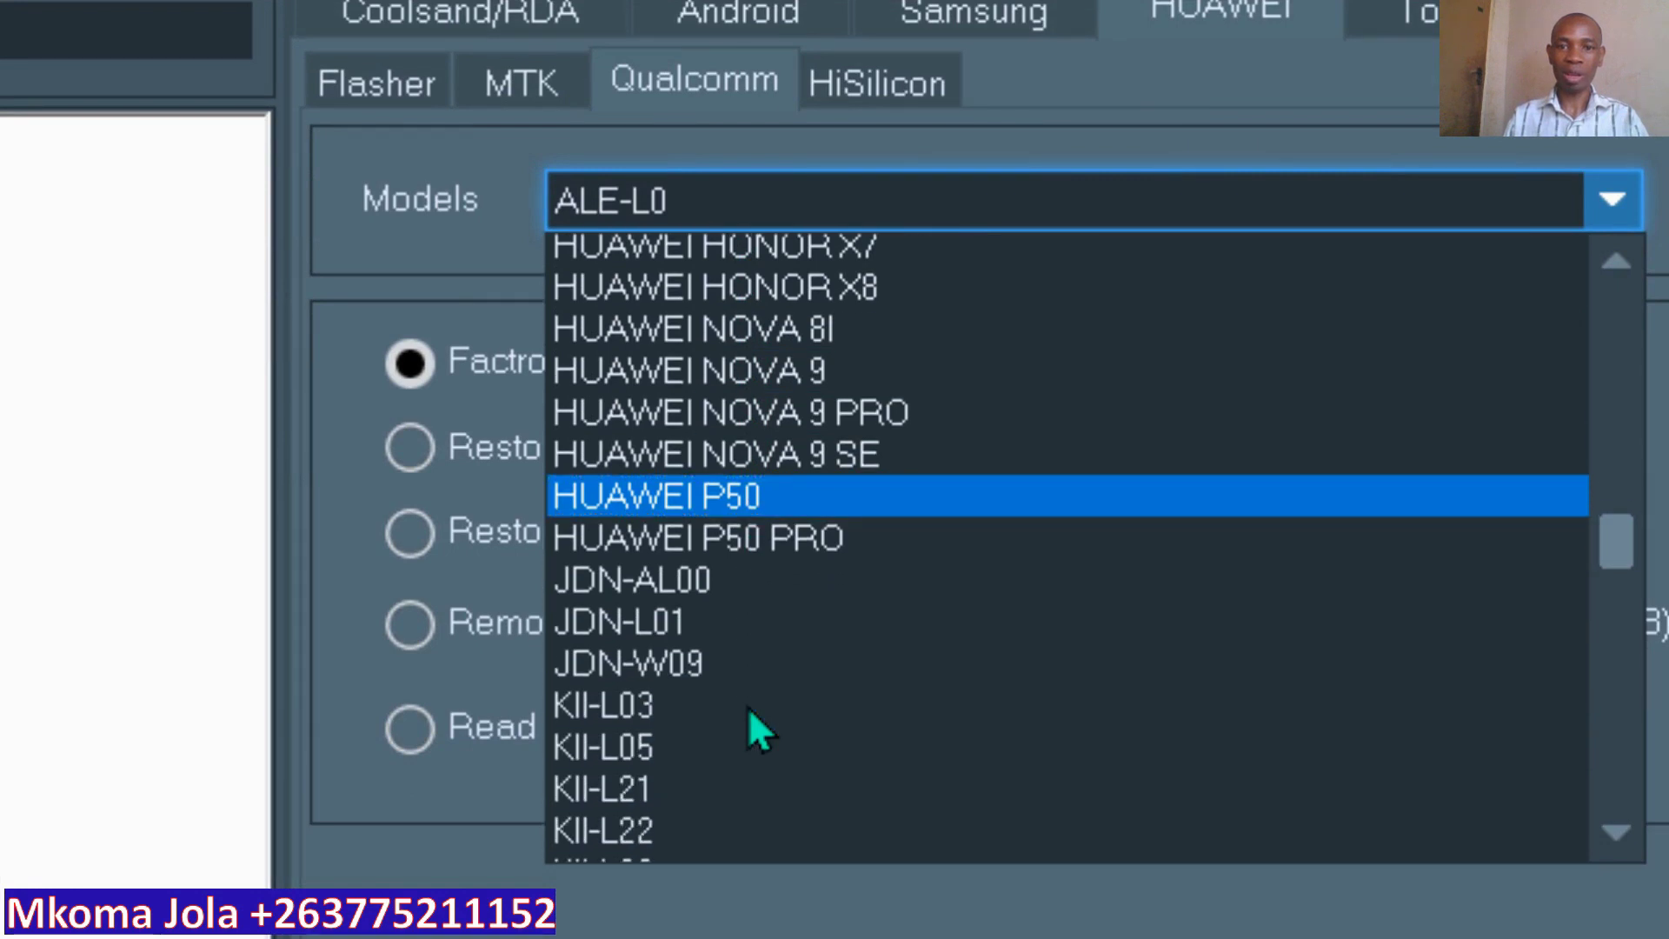
pyautogui.scroll(-1, 748, 708)
pyautogui.scroll(-1, 748, 708)
pyautogui.scroll(-1, 743, 661)
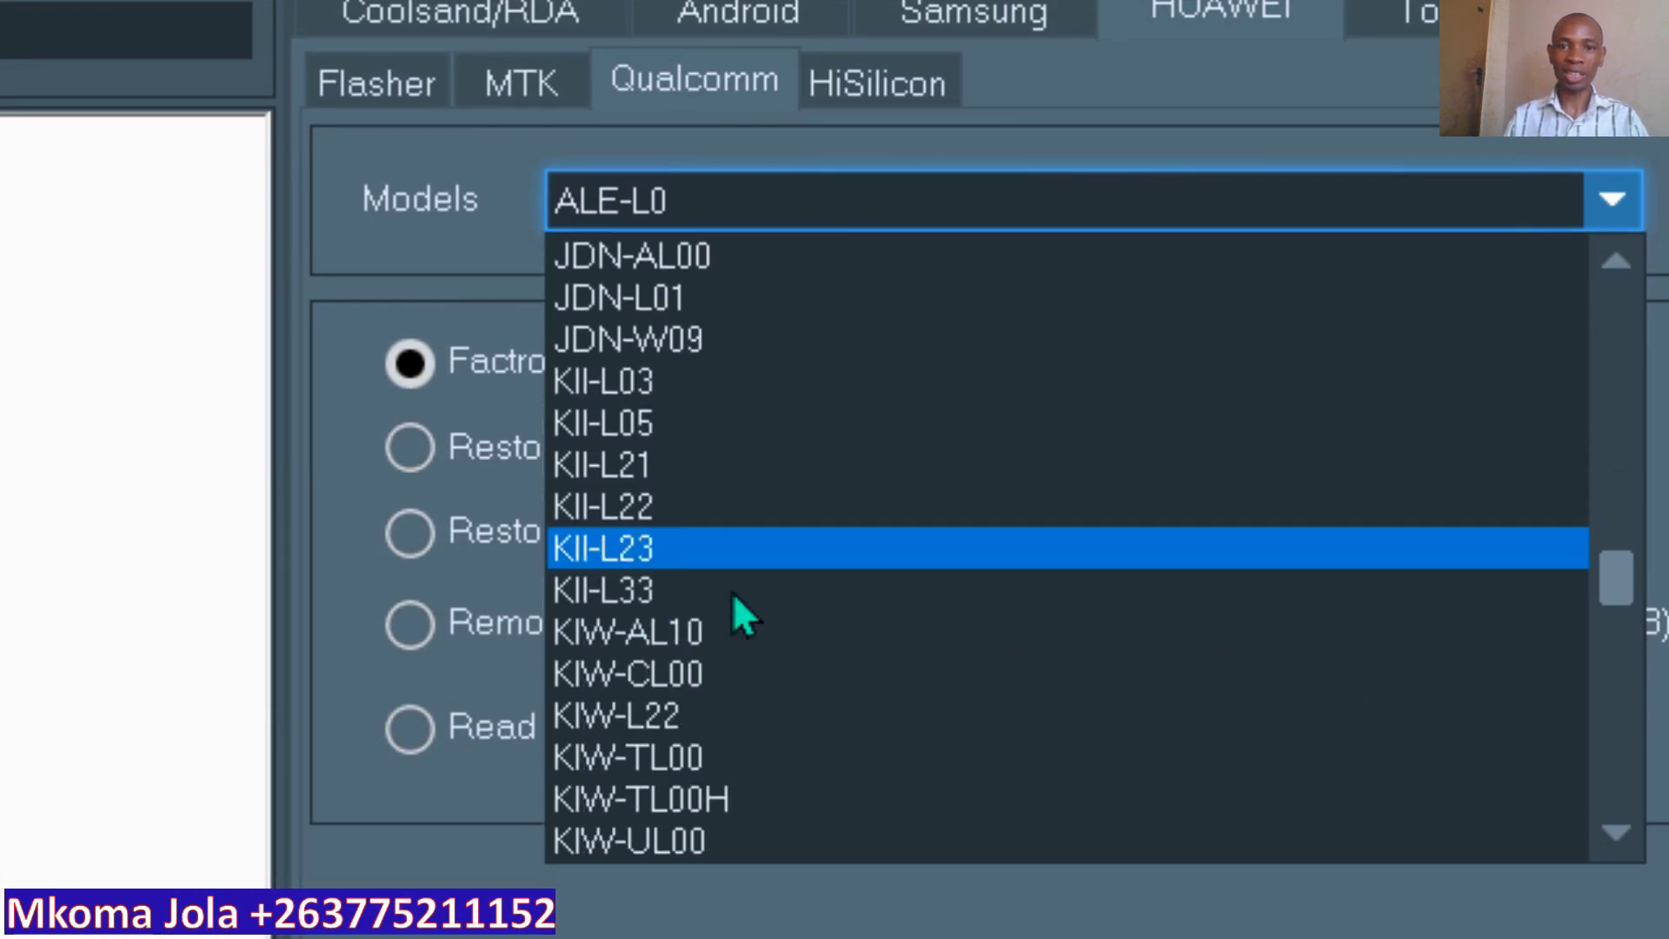
pyautogui.scroll(-2, 733, 594)
pyautogui.scroll(-1, 734, 613)
pyautogui.scroll(-1, 734, 647)
pyautogui.scroll(-1, 737, 663)
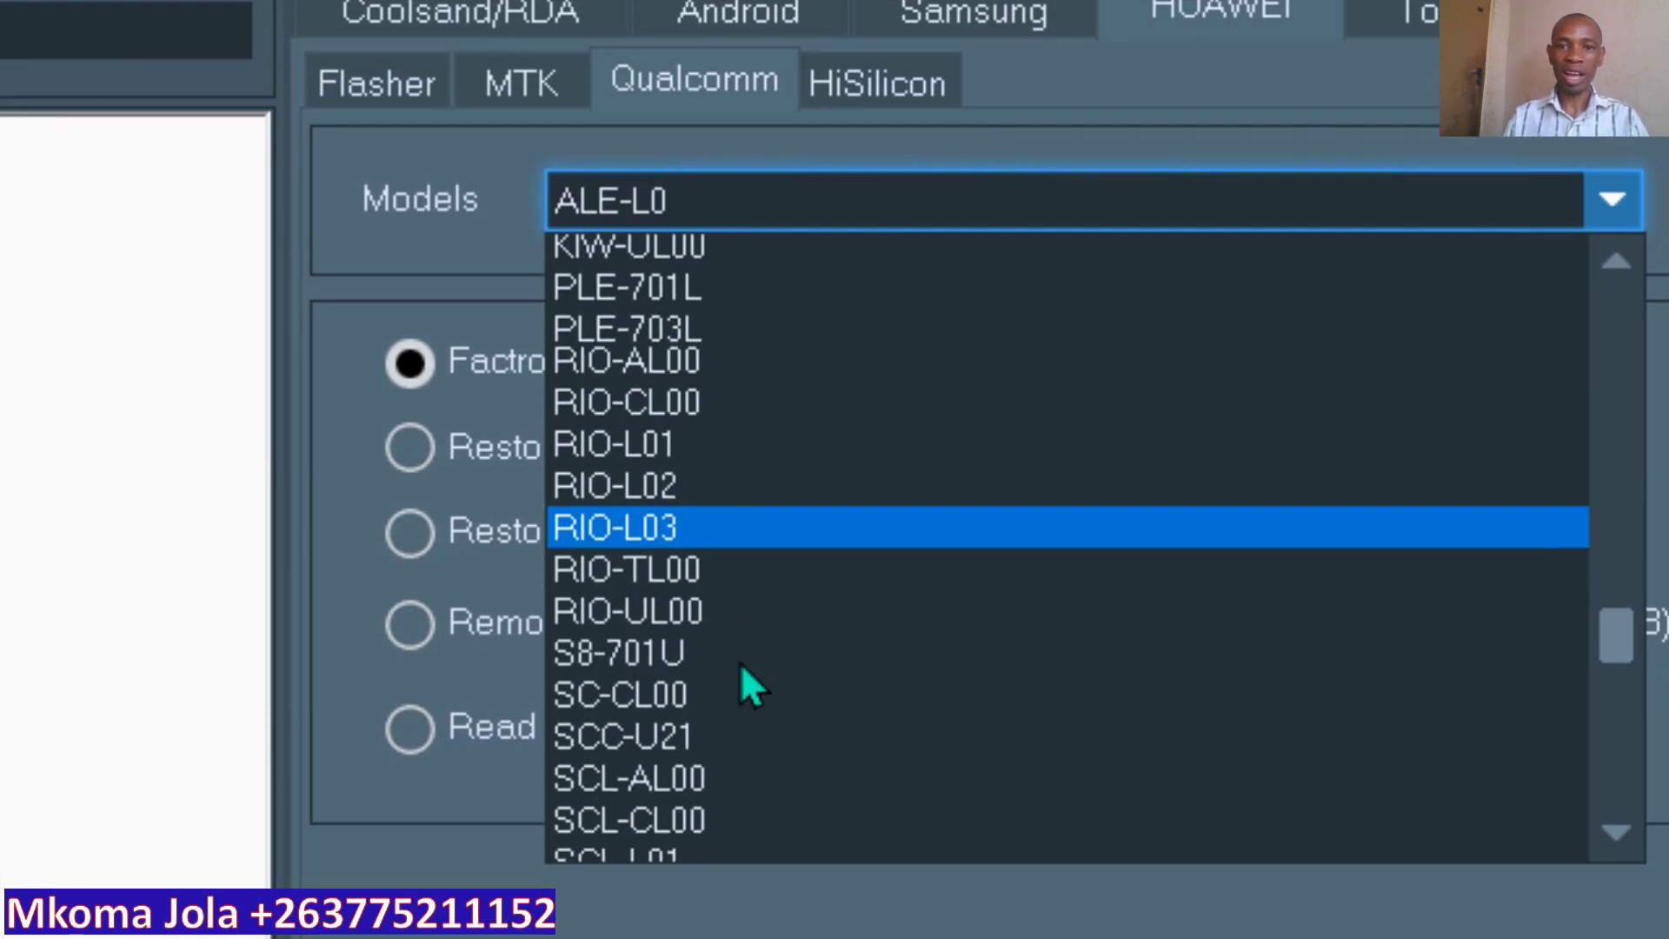
pyautogui.scroll(-1, 745, 663)
pyautogui.scroll(-2, 764, 674)
pyautogui.scroll(-1, 791, 669)
pyautogui.scroll(-1, 801, 660)
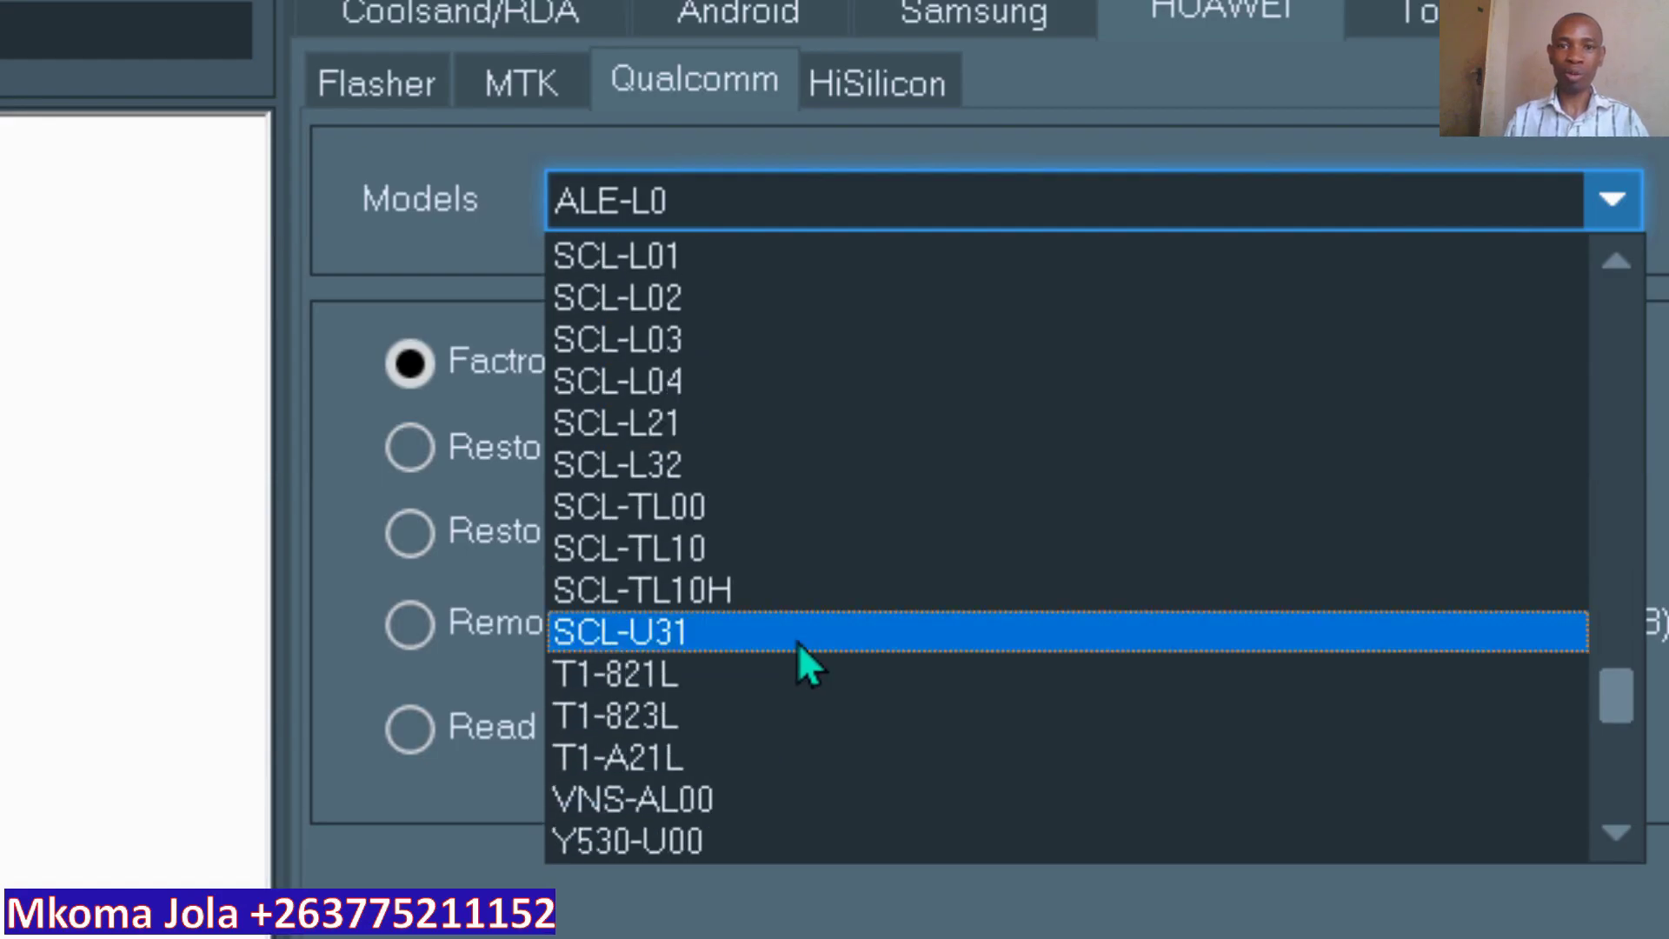
pyautogui.scroll(-1, 801, 654)
pyautogui.scroll(-2, 803, 652)
pyautogui.scroll(-1, 803, 654)
pyautogui.scroll(-1, 803, 656)
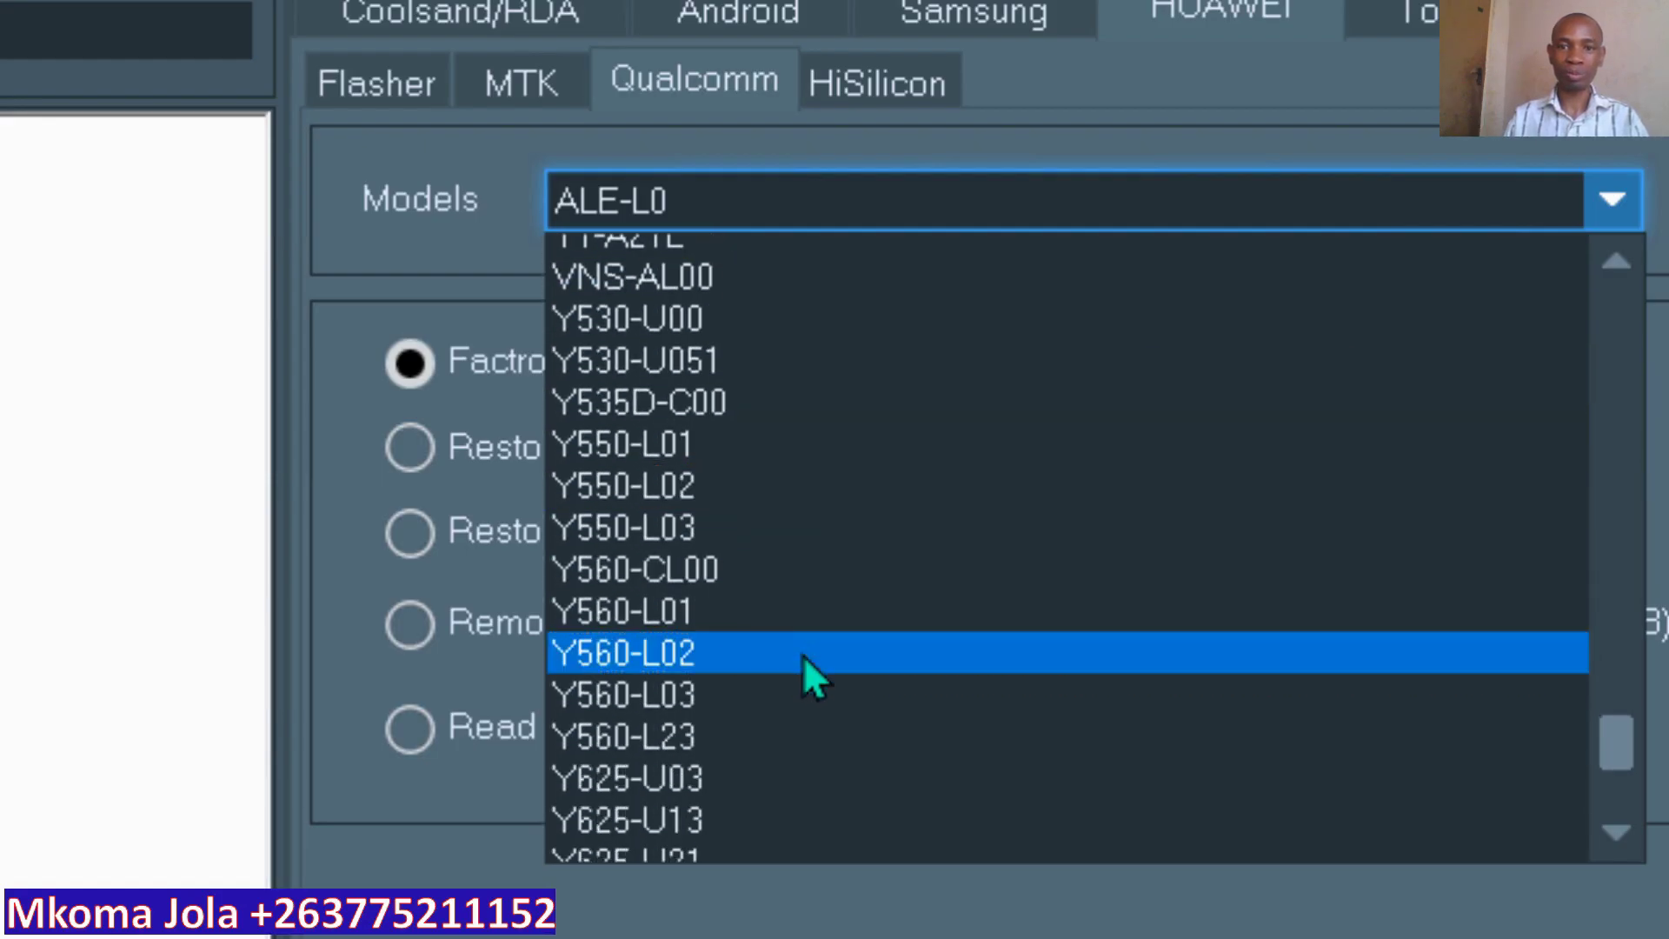
pyautogui.scroll(-1, 803, 658)
pyautogui.scroll(-1, 803, 654)
pyautogui.scroll(-1, 803, 654)
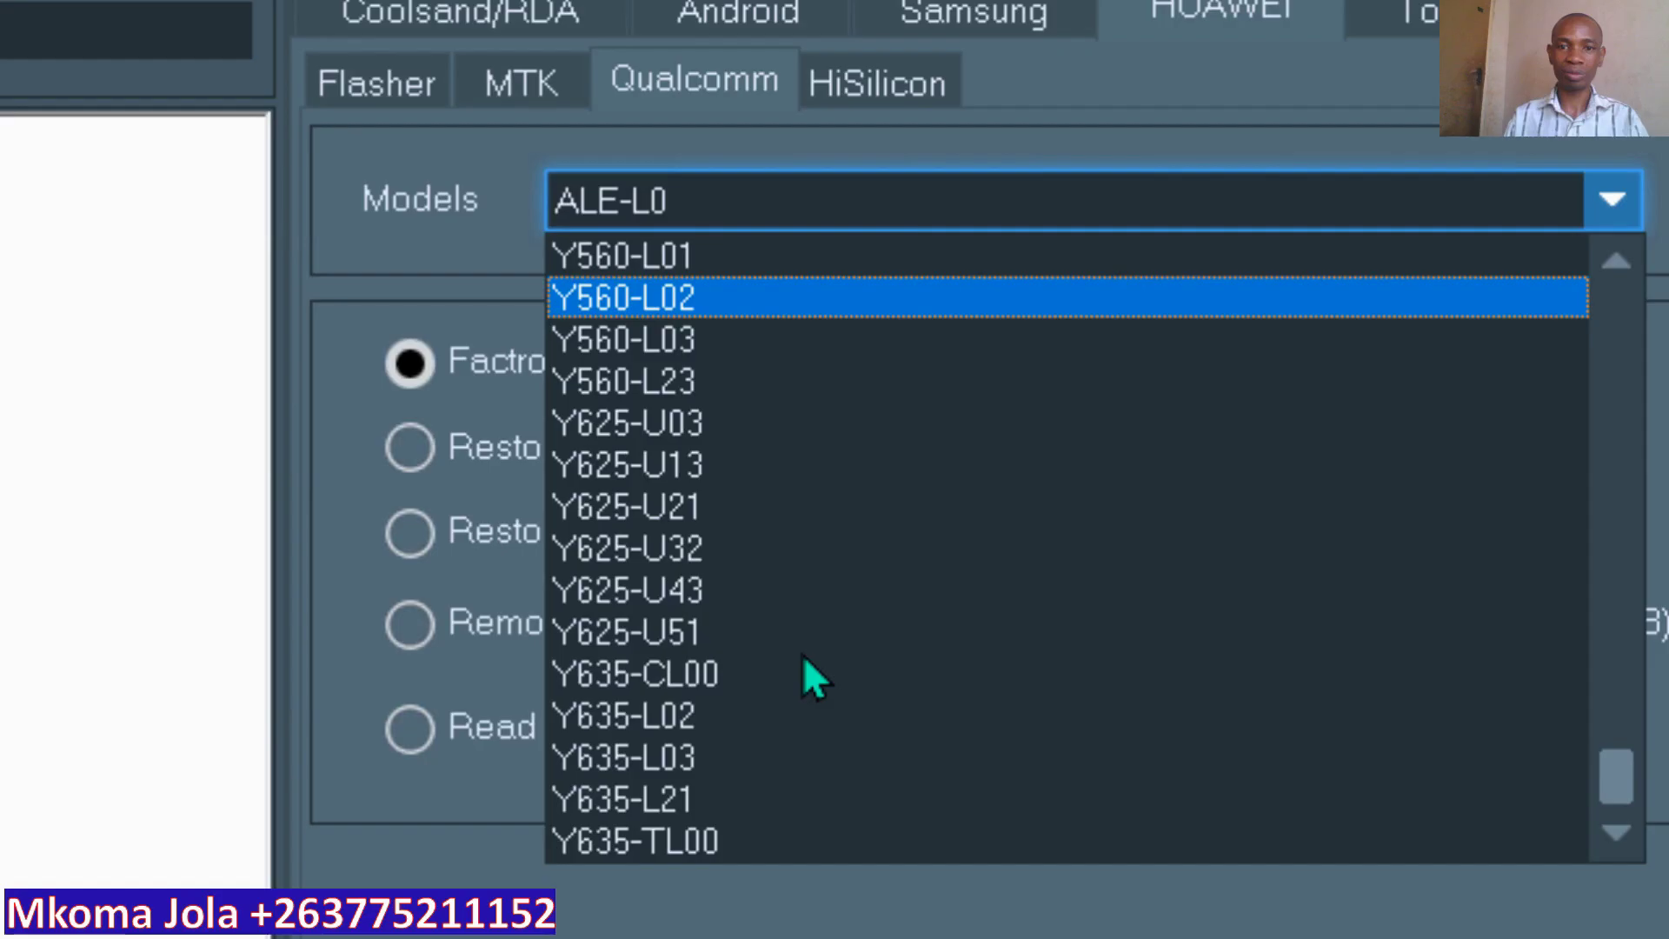
pyautogui.scroll(1, 772, 747)
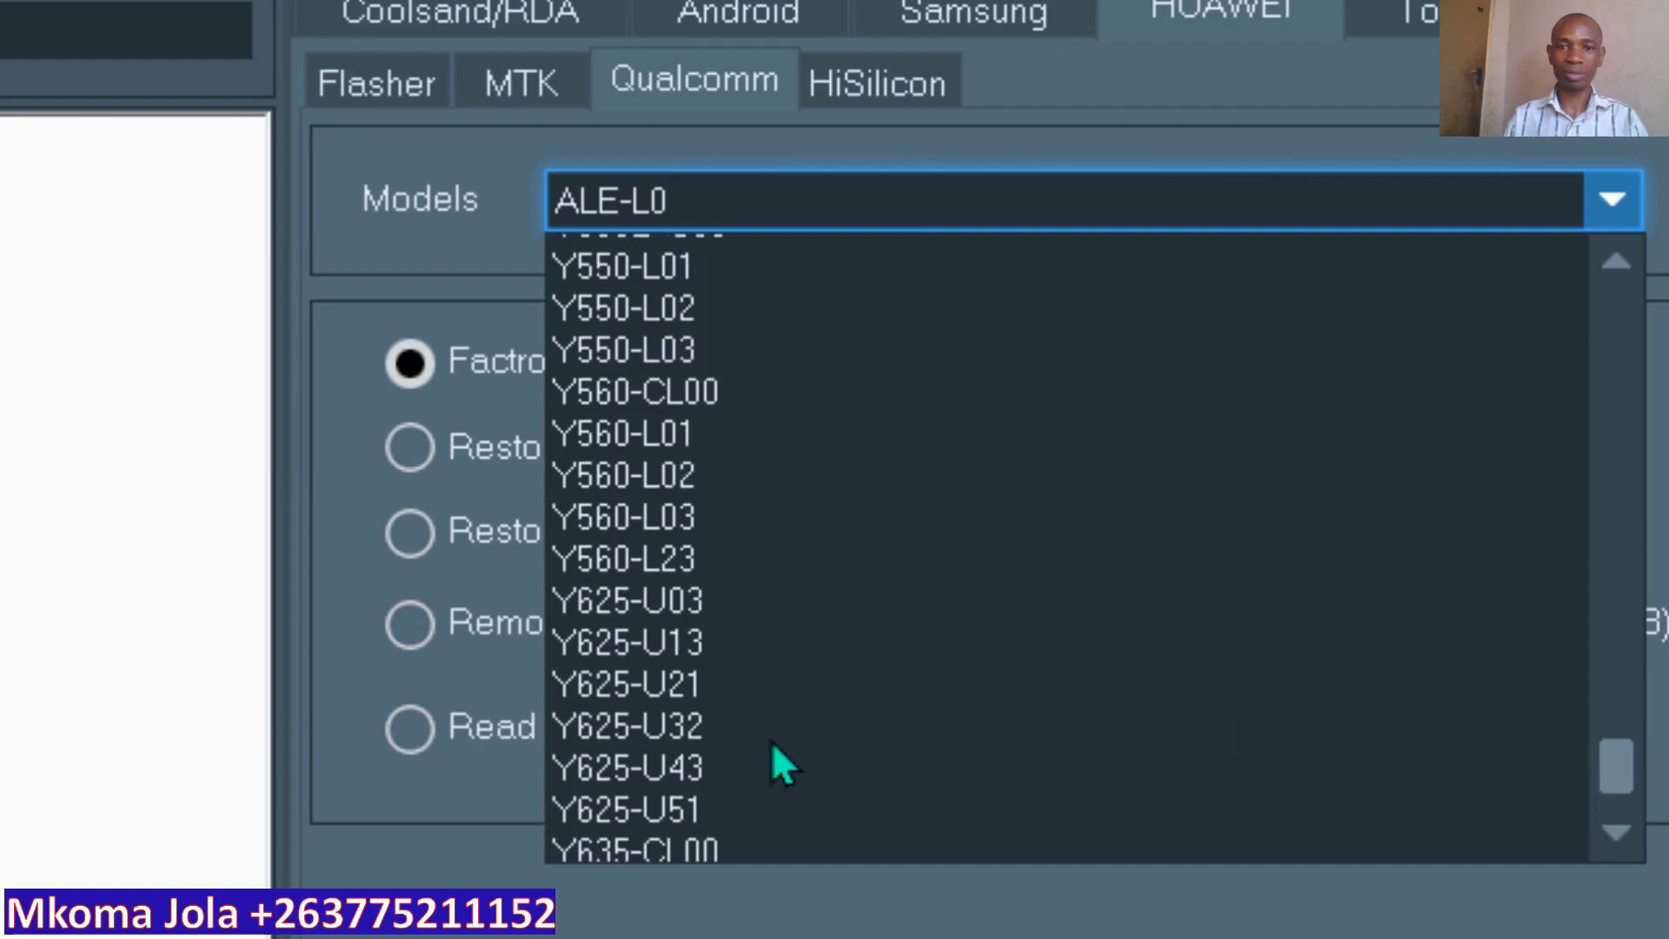
pyautogui.scroll(2, 775, 735)
pyautogui.scroll(2, 769, 717)
pyautogui.scroll(2, 765, 707)
pyautogui.scroll(3, 761, 701)
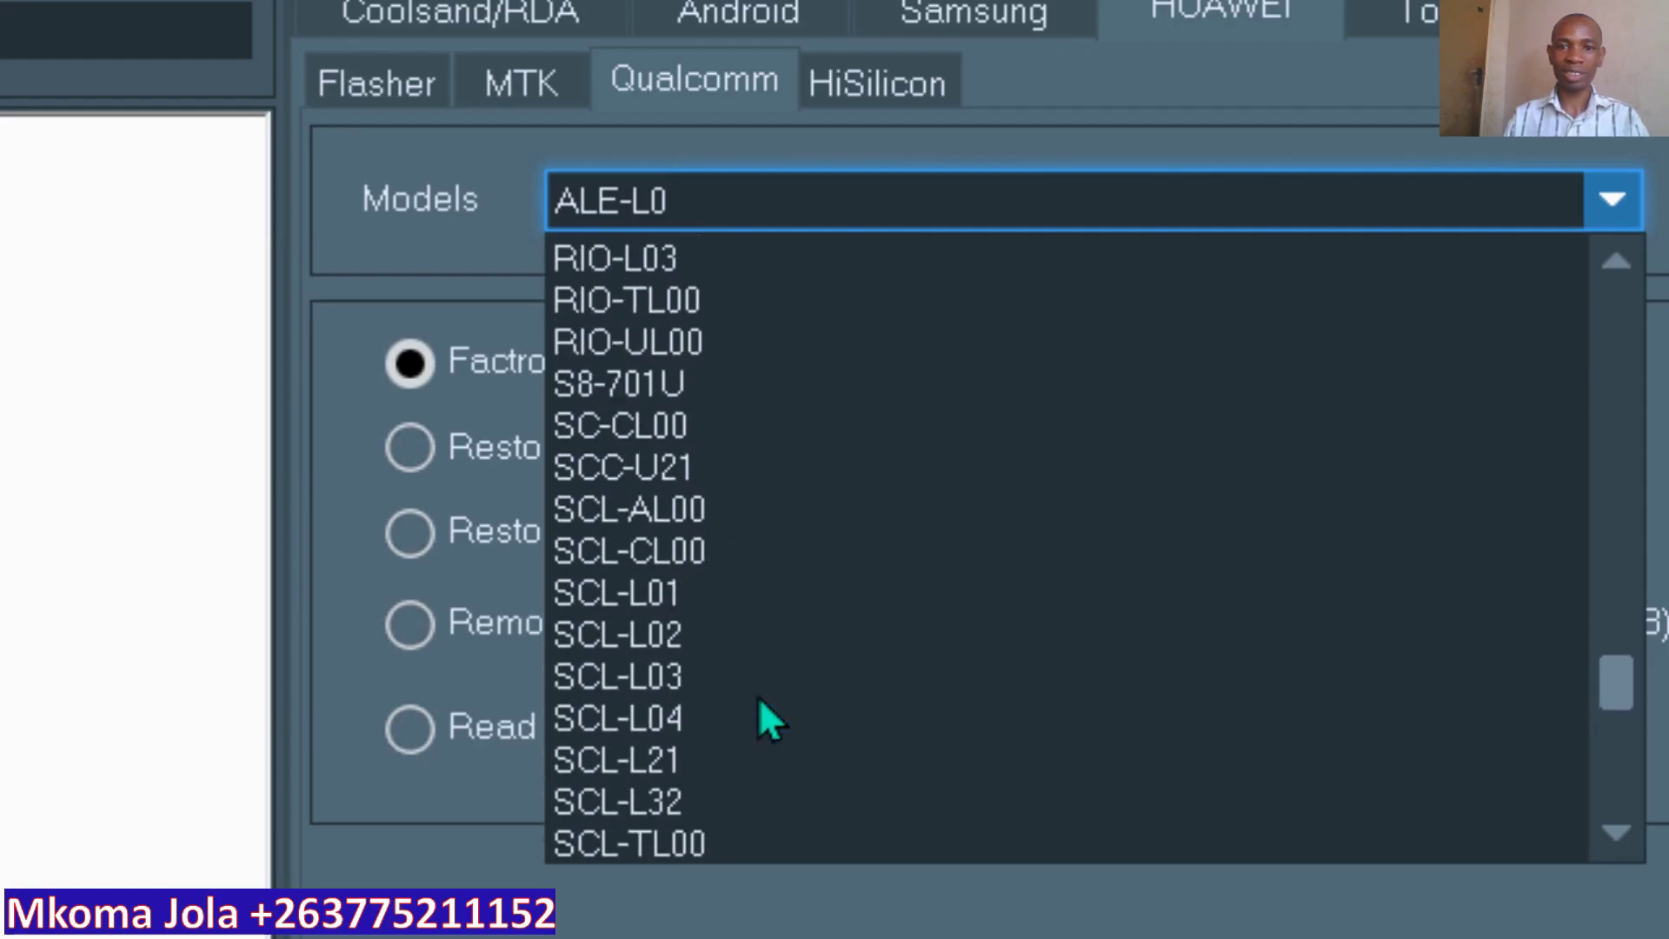
pyautogui.scroll(2, 759, 699)
pyautogui.scroll(4, 761, 687)
pyautogui.scroll(3, 783, 661)
pyautogui.scroll(2, 792, 654)
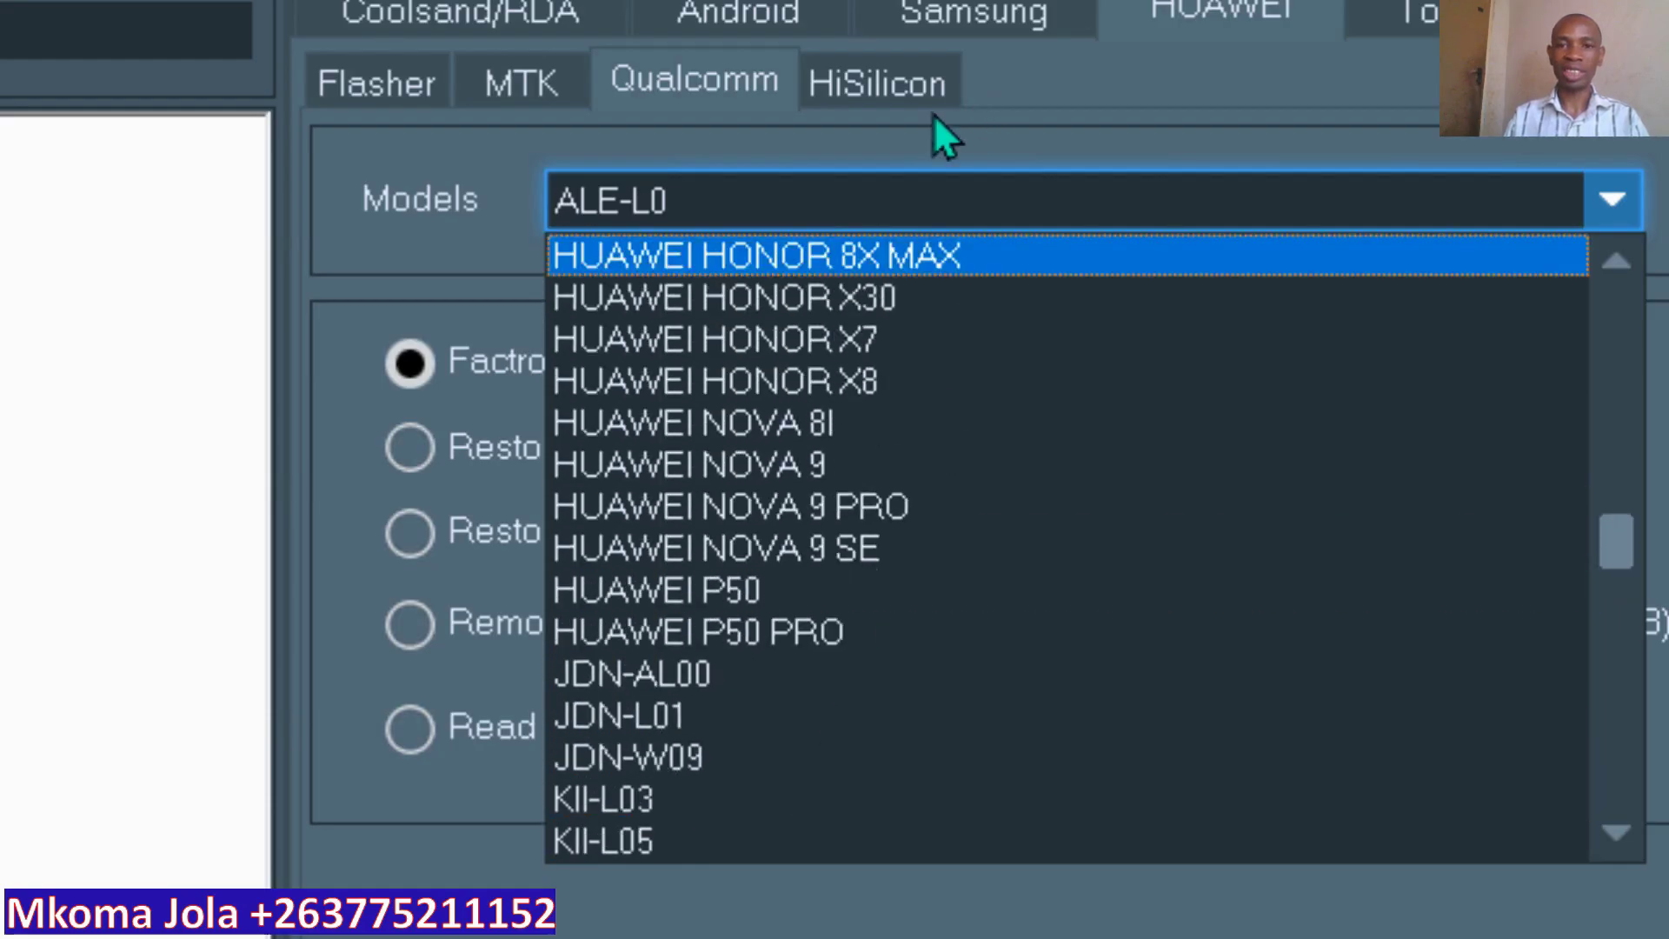
pyautogui.click(905, 88)
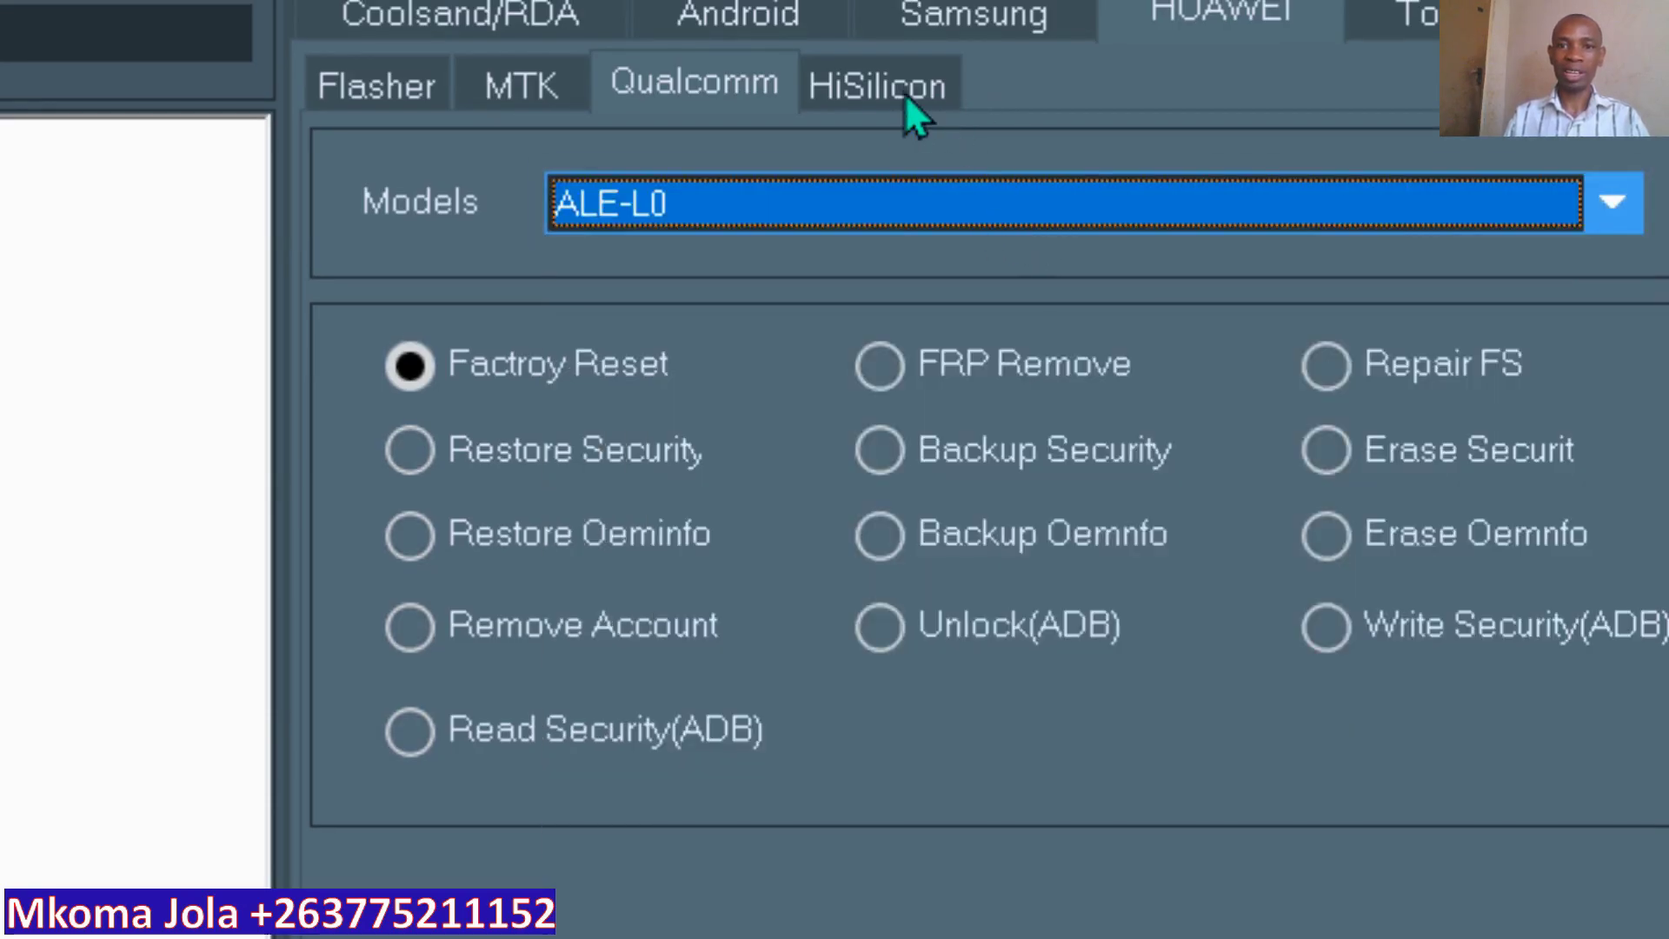
# On the HiSilicon sub-tab, set CPU type to Hisilicon_710 and open the Models list
pyautogui.click(856, 109)
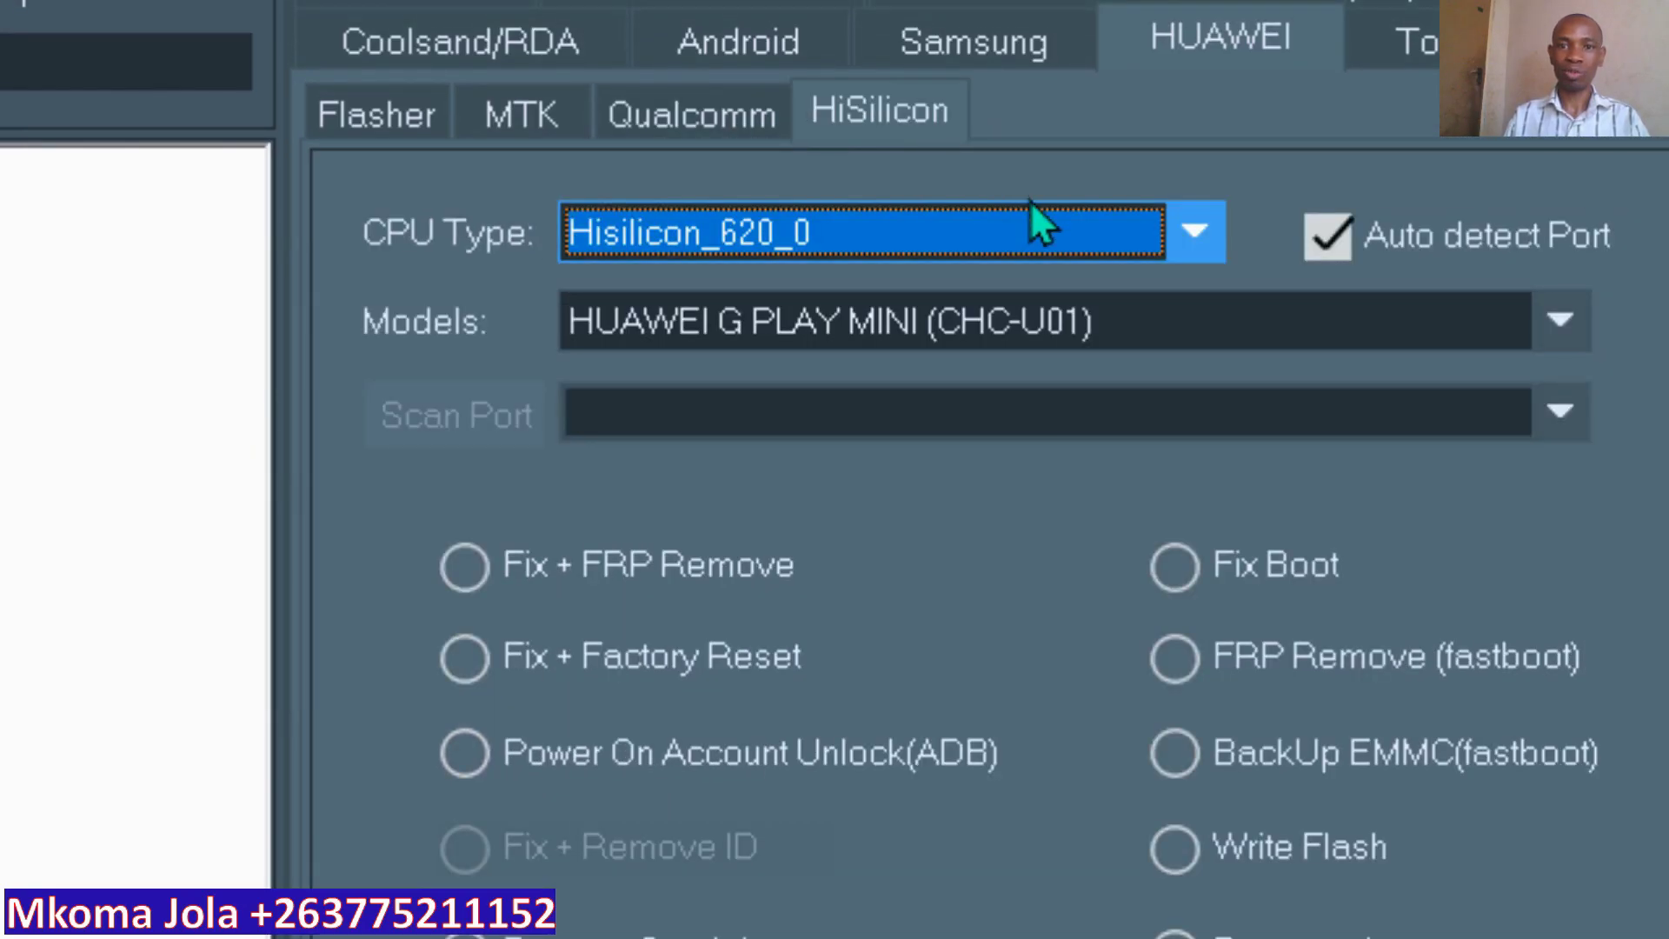
pyautogui.click(1194, 230)
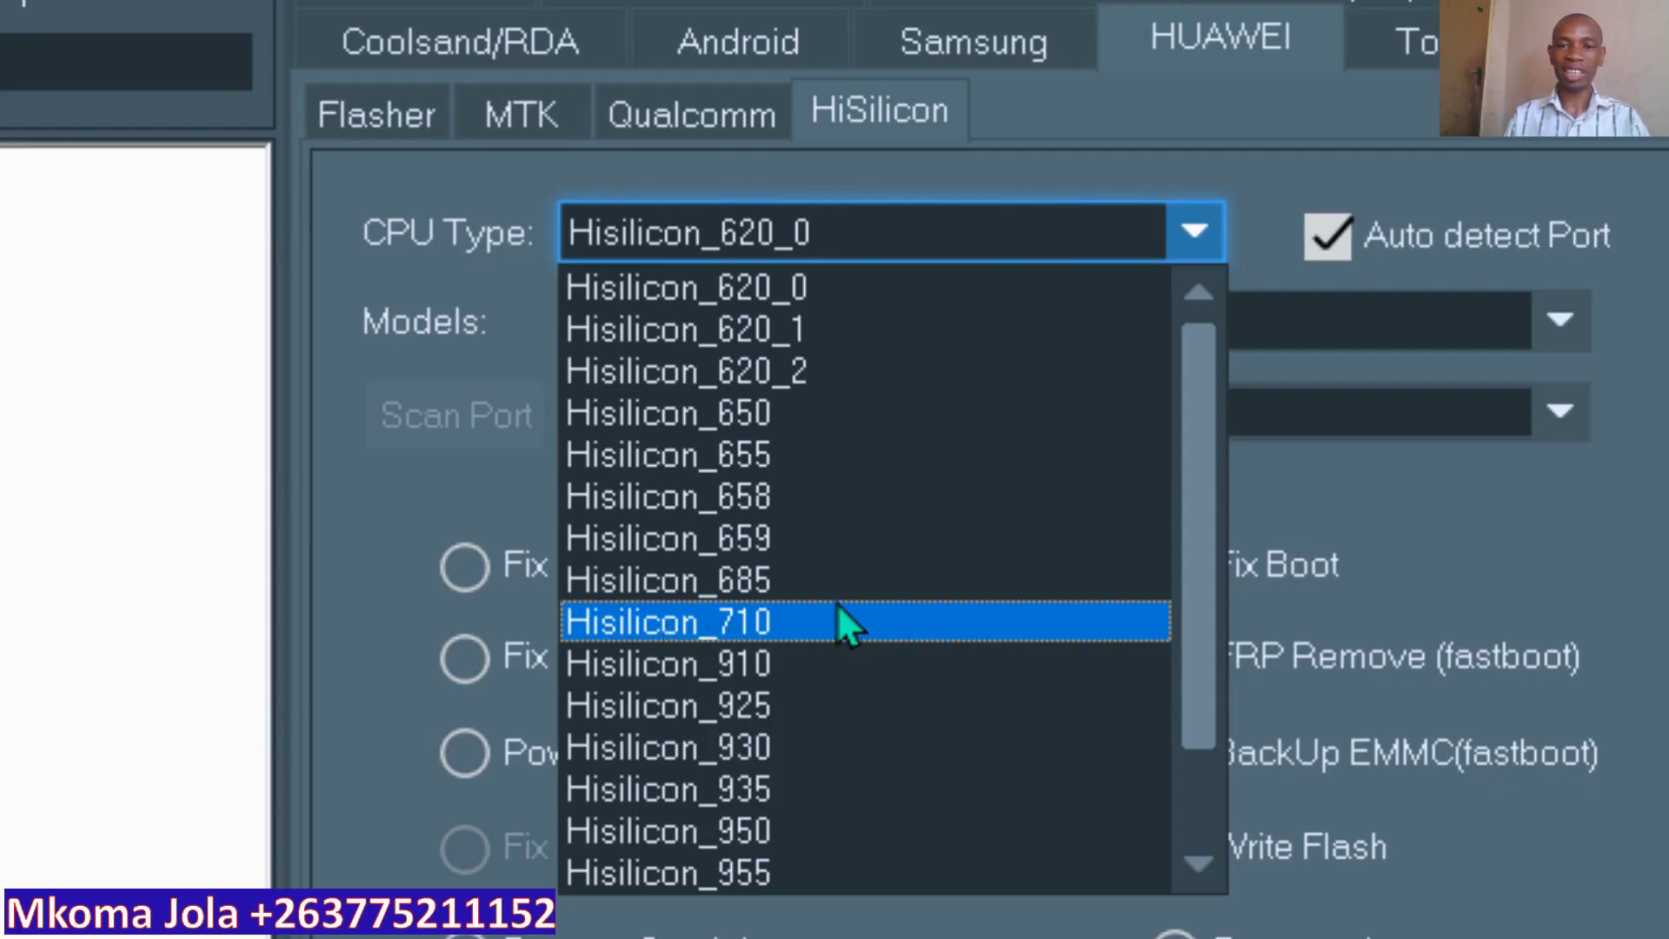
pyautogui.click(787, 618)
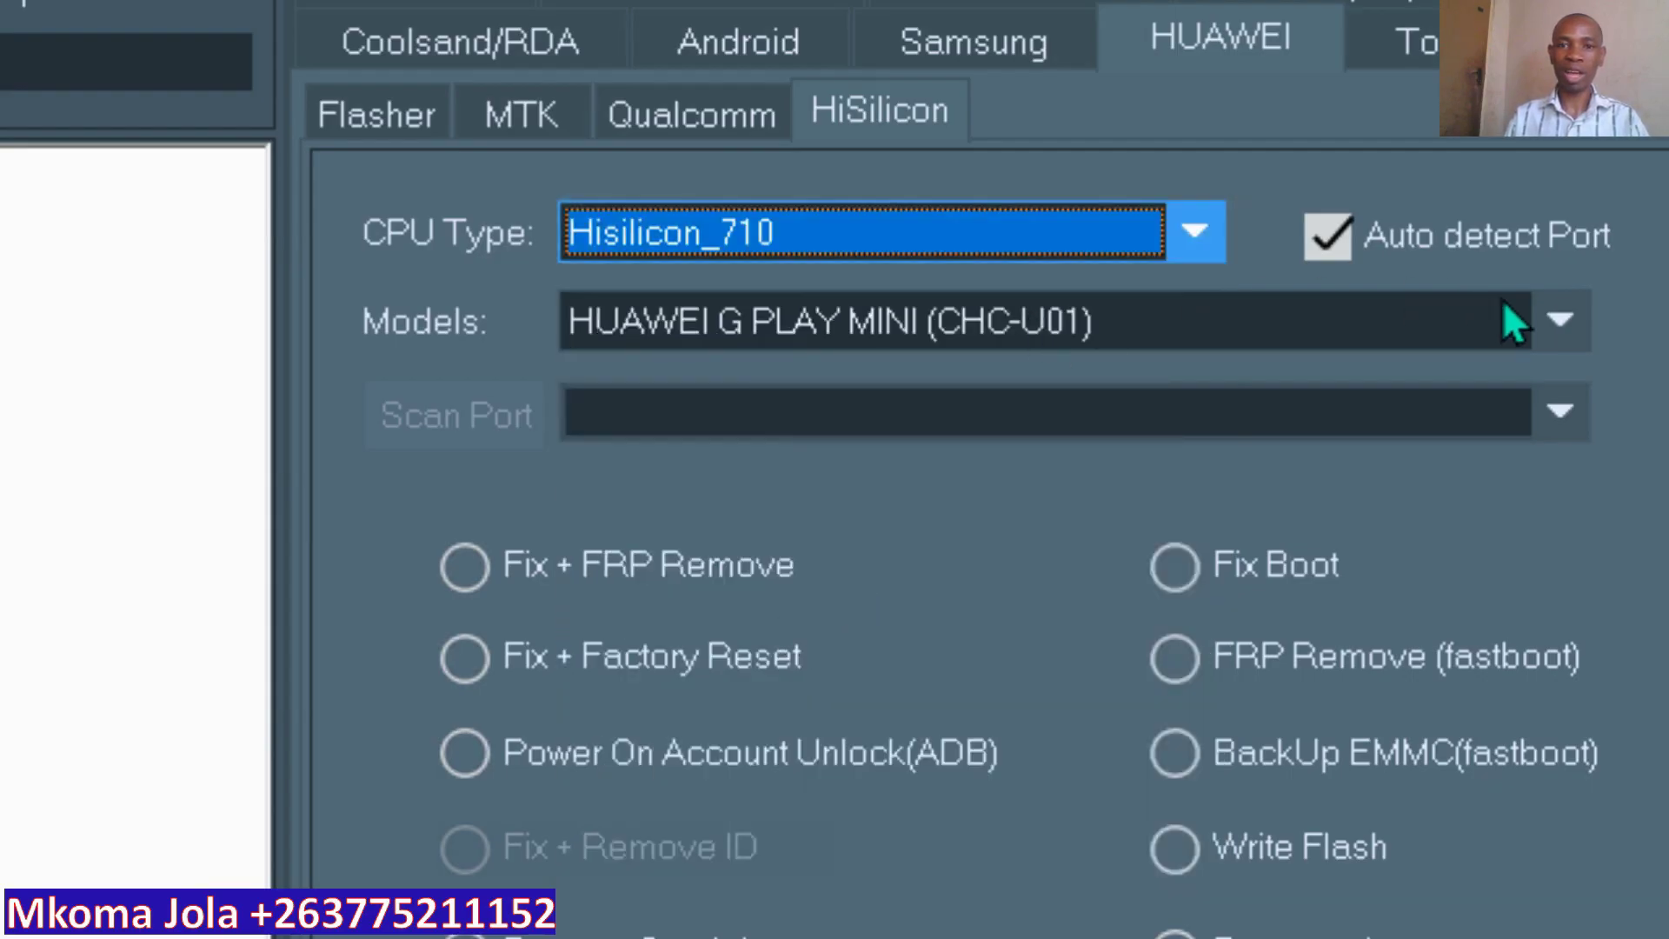
pyautogui.click(1556, 320)
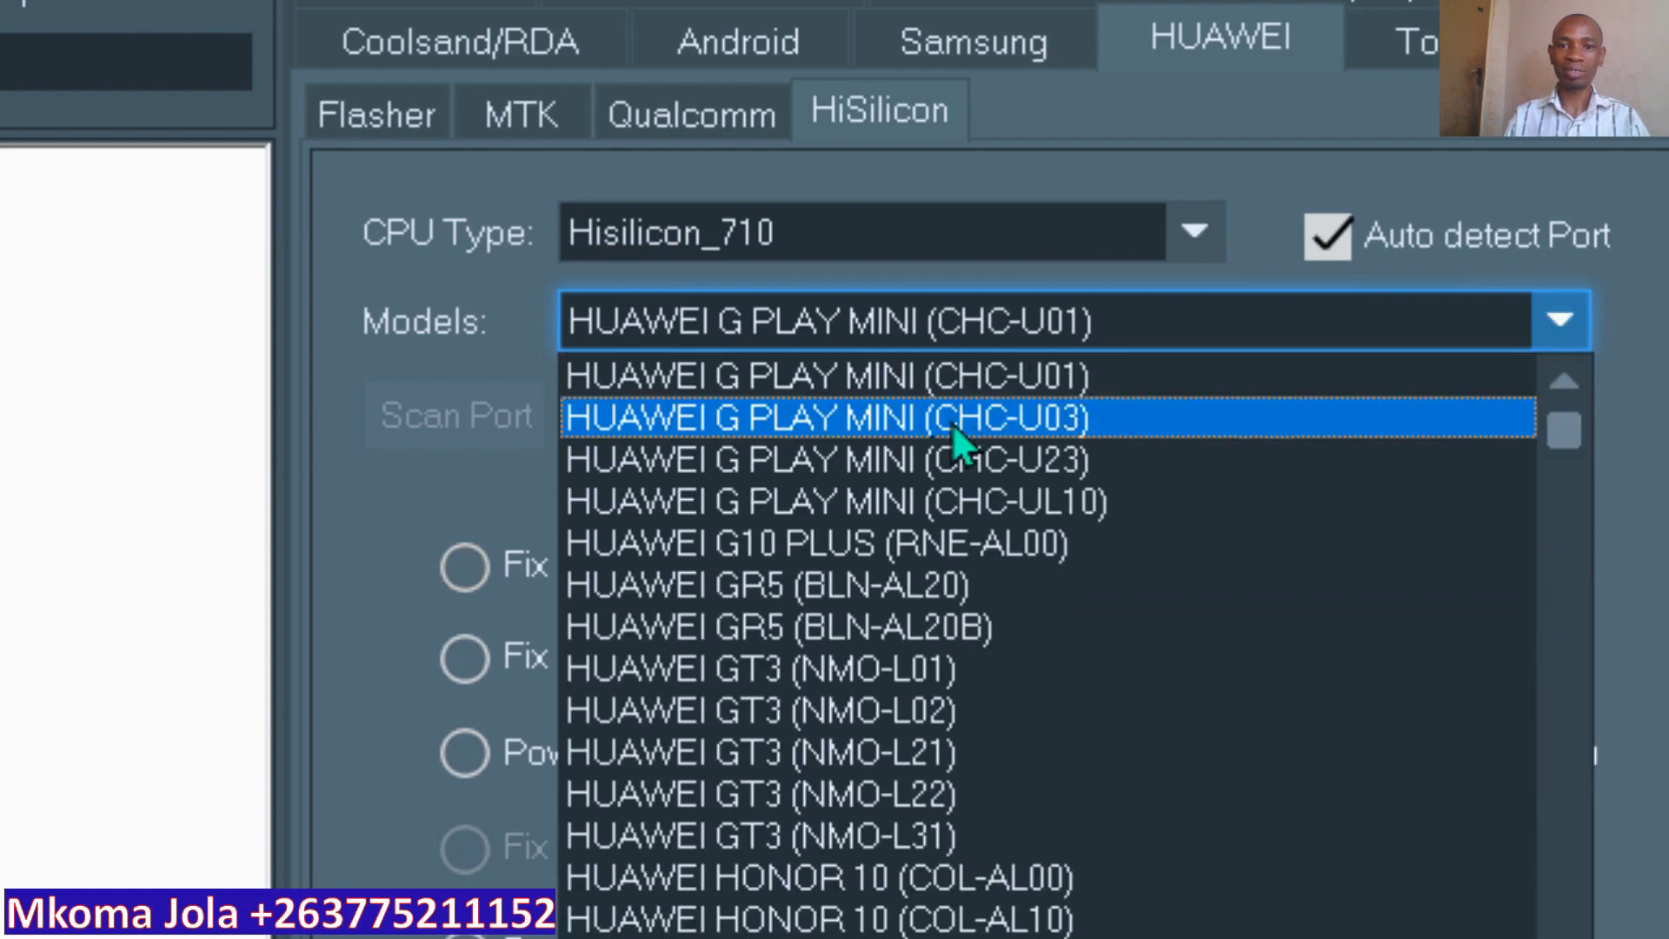
# Scroll the HiSilicon Models list past Mate 10 Lite, Mate 20 and Mate 8/9 to Mate S and MediaPad M5
pyautogui.scroll(-2, 1074, 626)
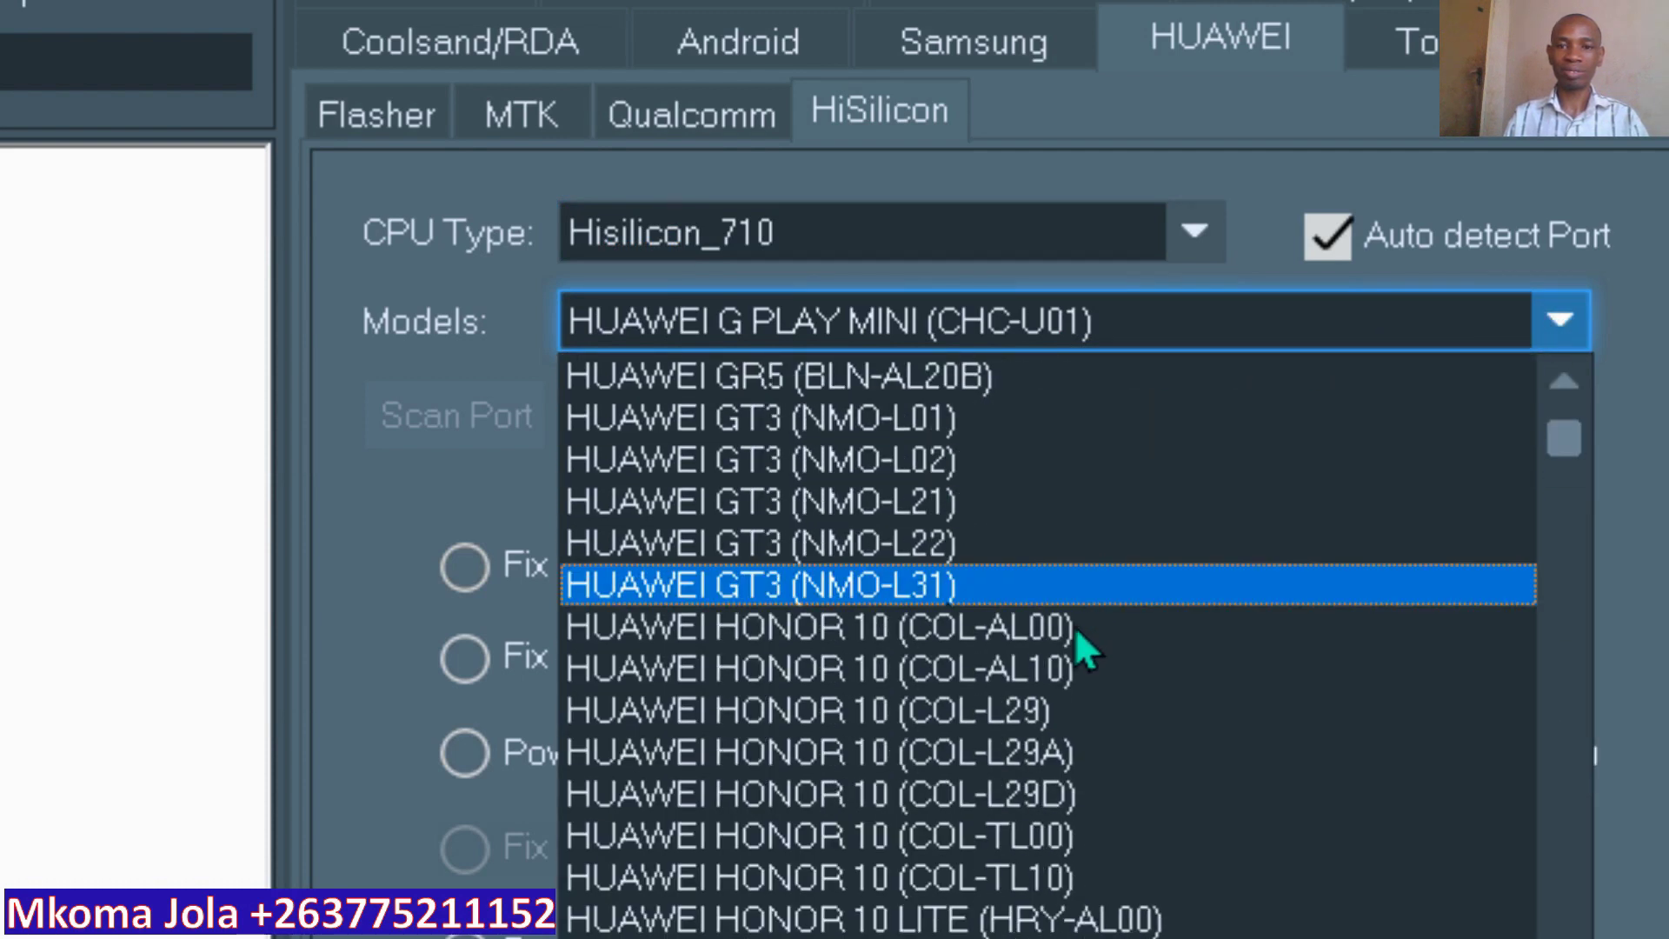
pyautogui.scroll(-1, 1042, 661)
pyautogui.scroll(-1, 1022, 722)
pyautogui.scroll(-1, 1030, 782)
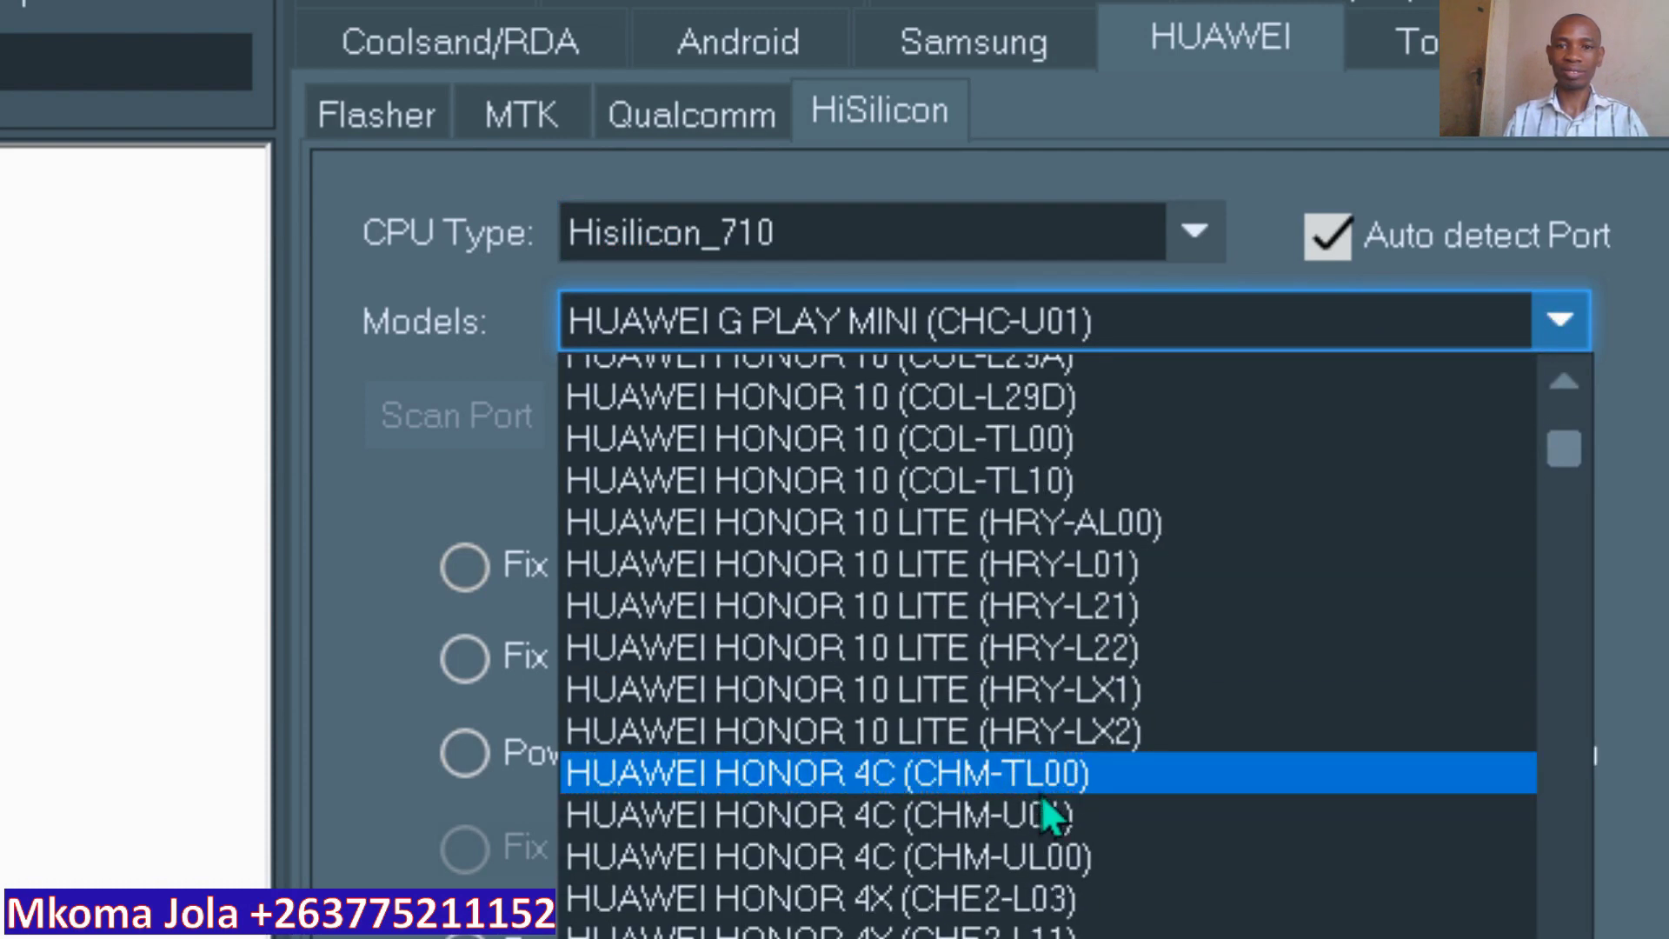
pyautogui.scroll(-1, 1046, 793)
pyautogui.scroll(-2, 1039, 789)
pyautogui.scroll(-1, 1034, 787)
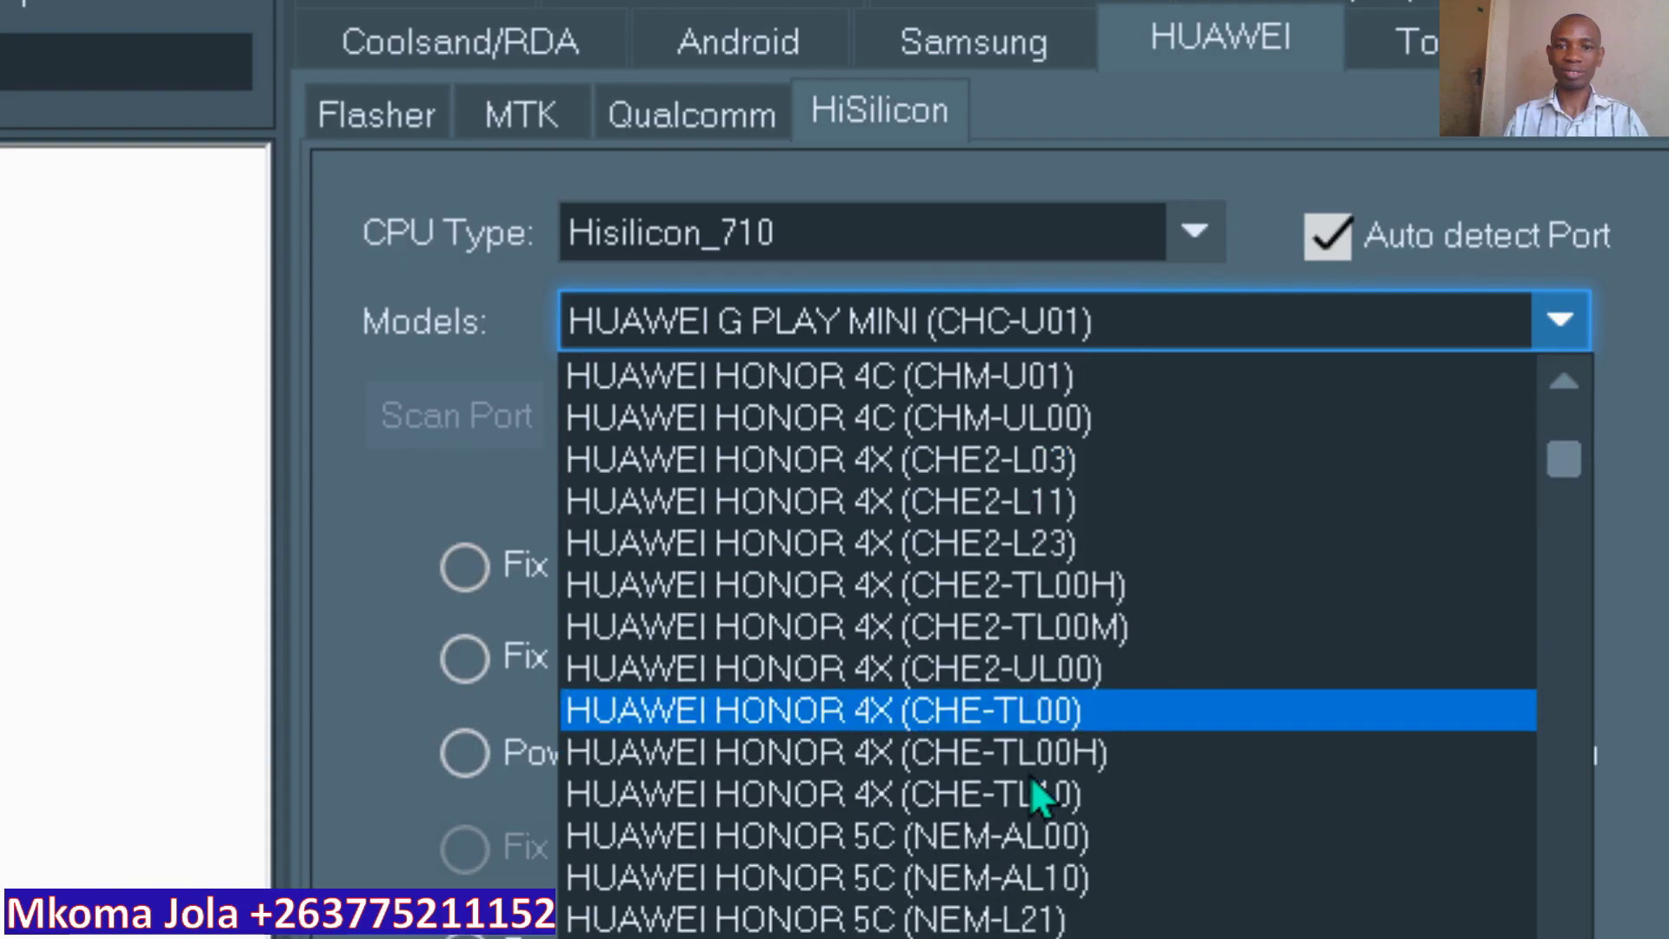
pyautogui.scroll(-1, 1032, 778)
pyautogui.scroll(-2, 1028, 751)
pyautogui.scroll(-1, 1025, 736)
pyautogui.scroll(-1, 1025, 728)
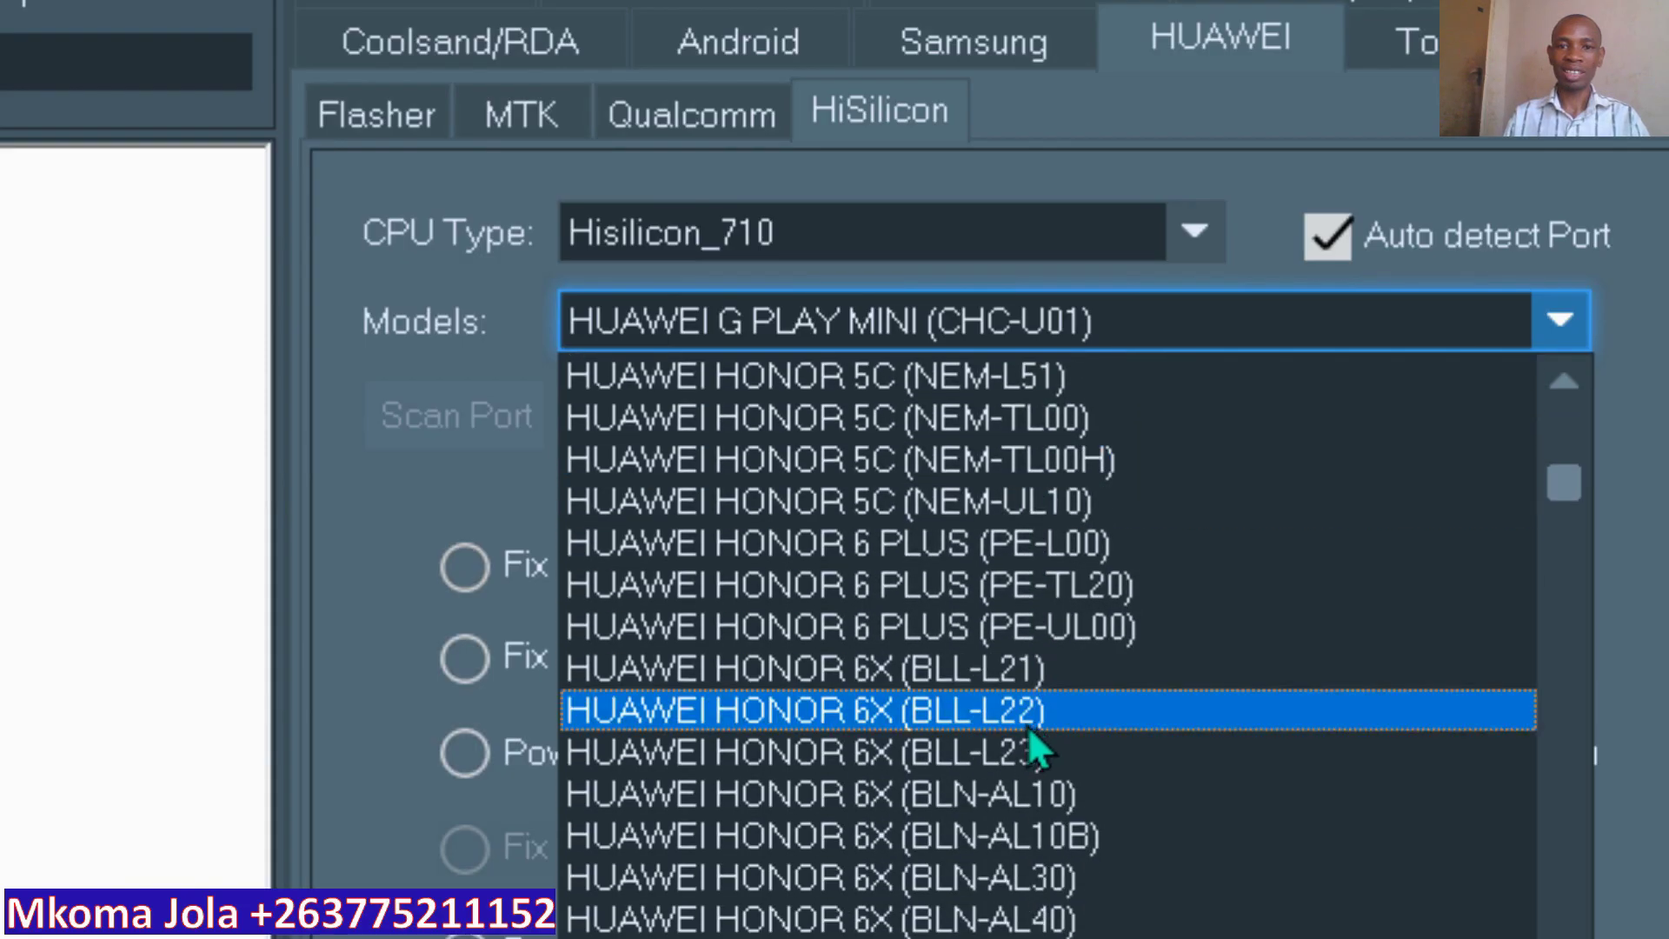
pyautogui.scroll(-1, 1008, 727)
pyautogui.scroll(-1, 993, 728)
pyautogui.scroll(-2, 993, 728)
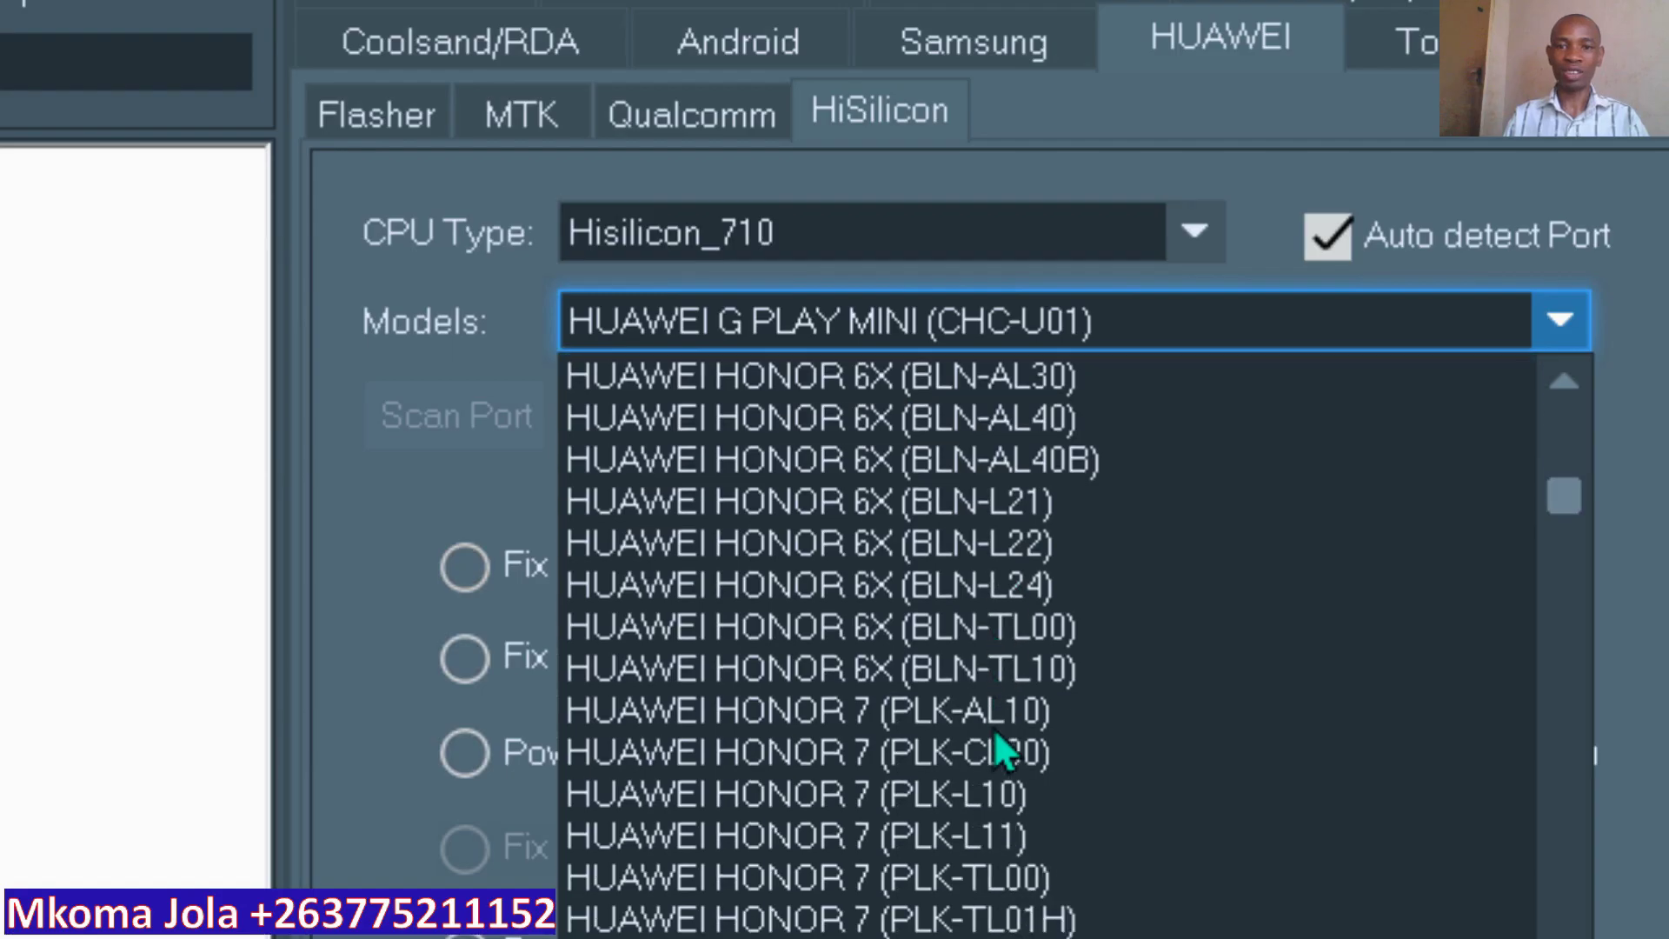
pyautogui.scroll(-1, 991, 738)
pyautogui.scroll(-2, 985, 761)
pyautogui.scroll(-1, 988, 760)
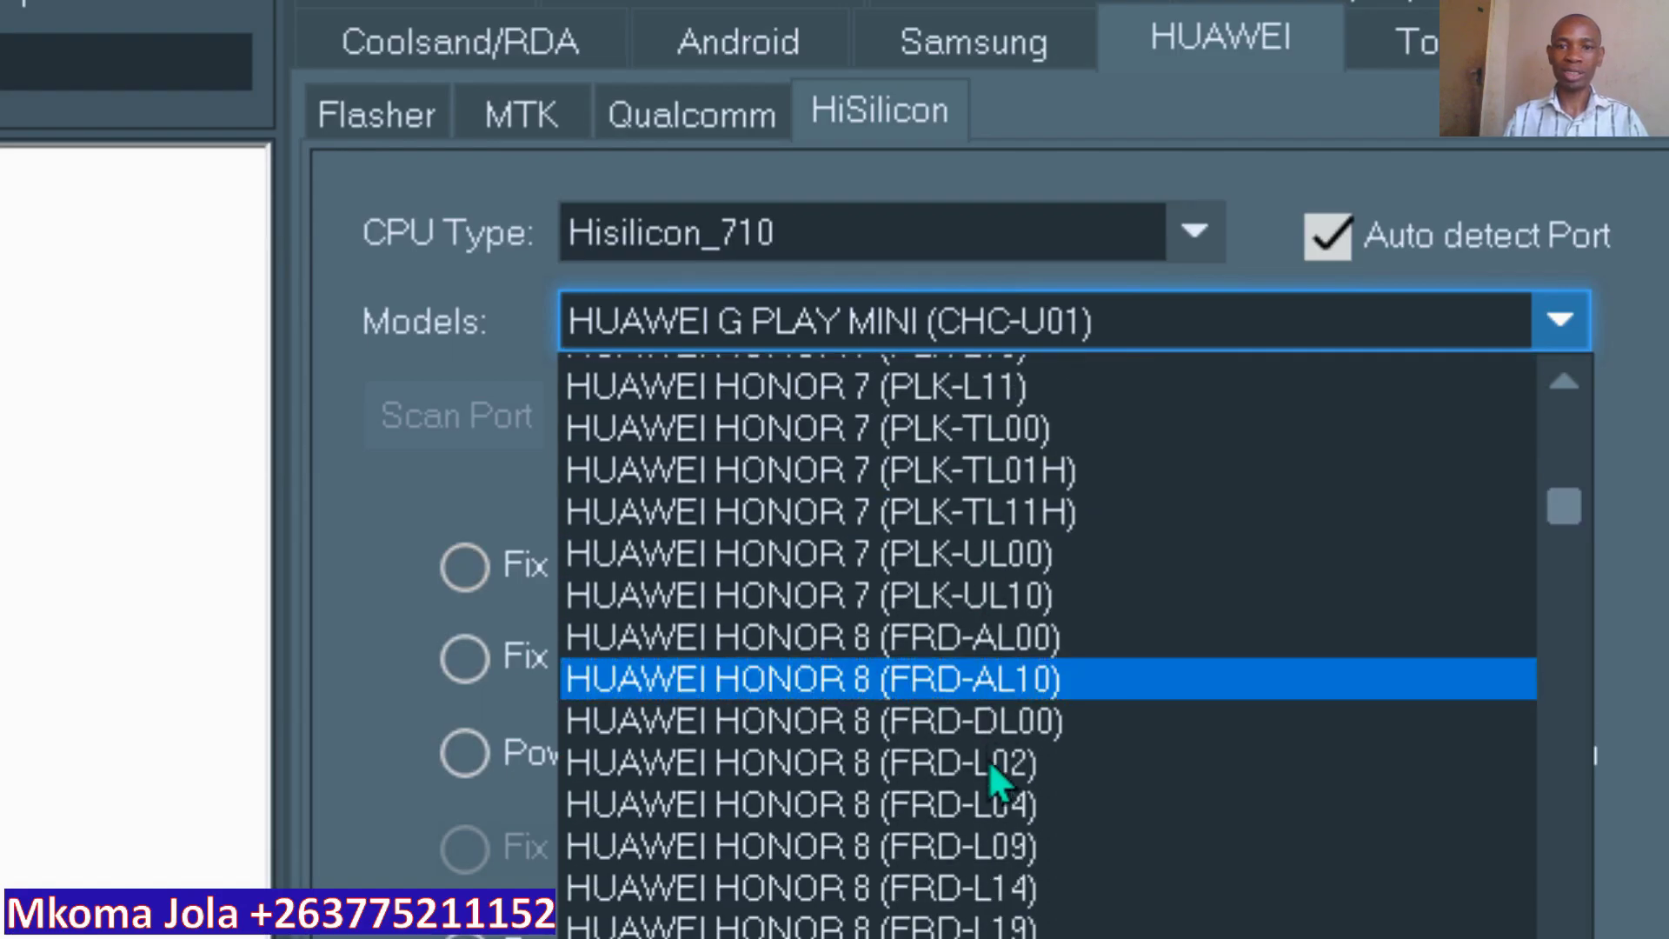
pyautogui.scroll(-1, 991, 763)
pyautogui.scroll(-1, 991, 761)
pyautogui.scroll(-2, 1009, 756)
pyautogui.scroll(-1, 1023, 767)
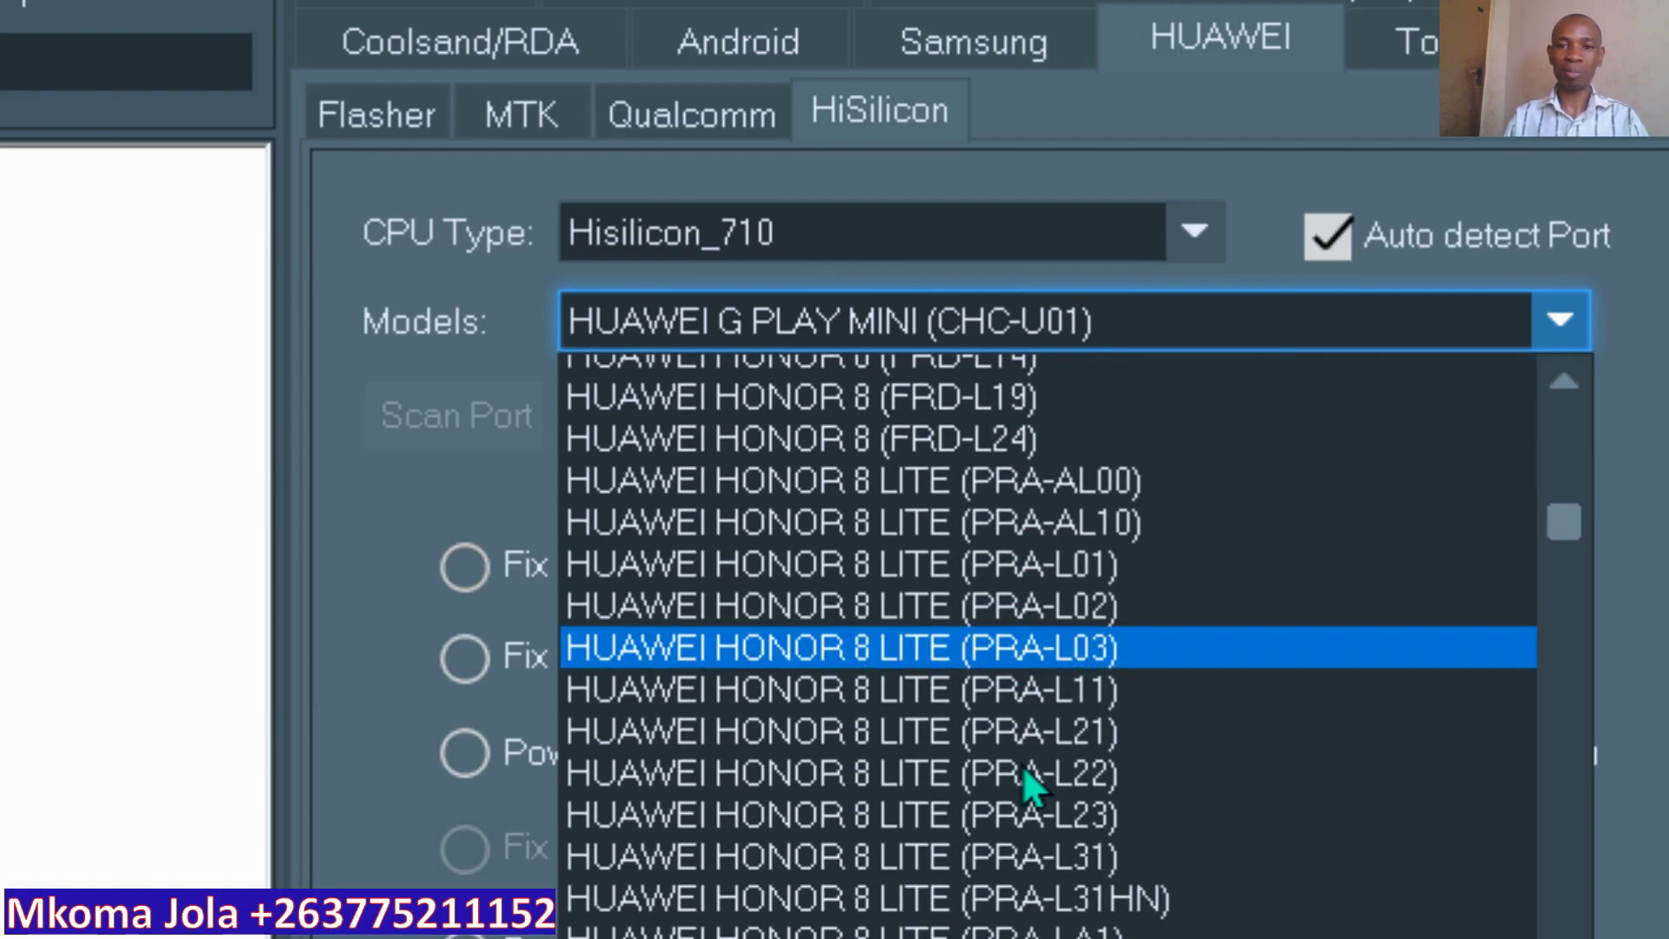
pyautogui.scroll(-1, 1025, 765)
pyautogui.scroll(-2, 1030, 754)
pyautogui.scroll(-2, 1030, 755)
pyautogui.scroll(-1, 1027, 756)
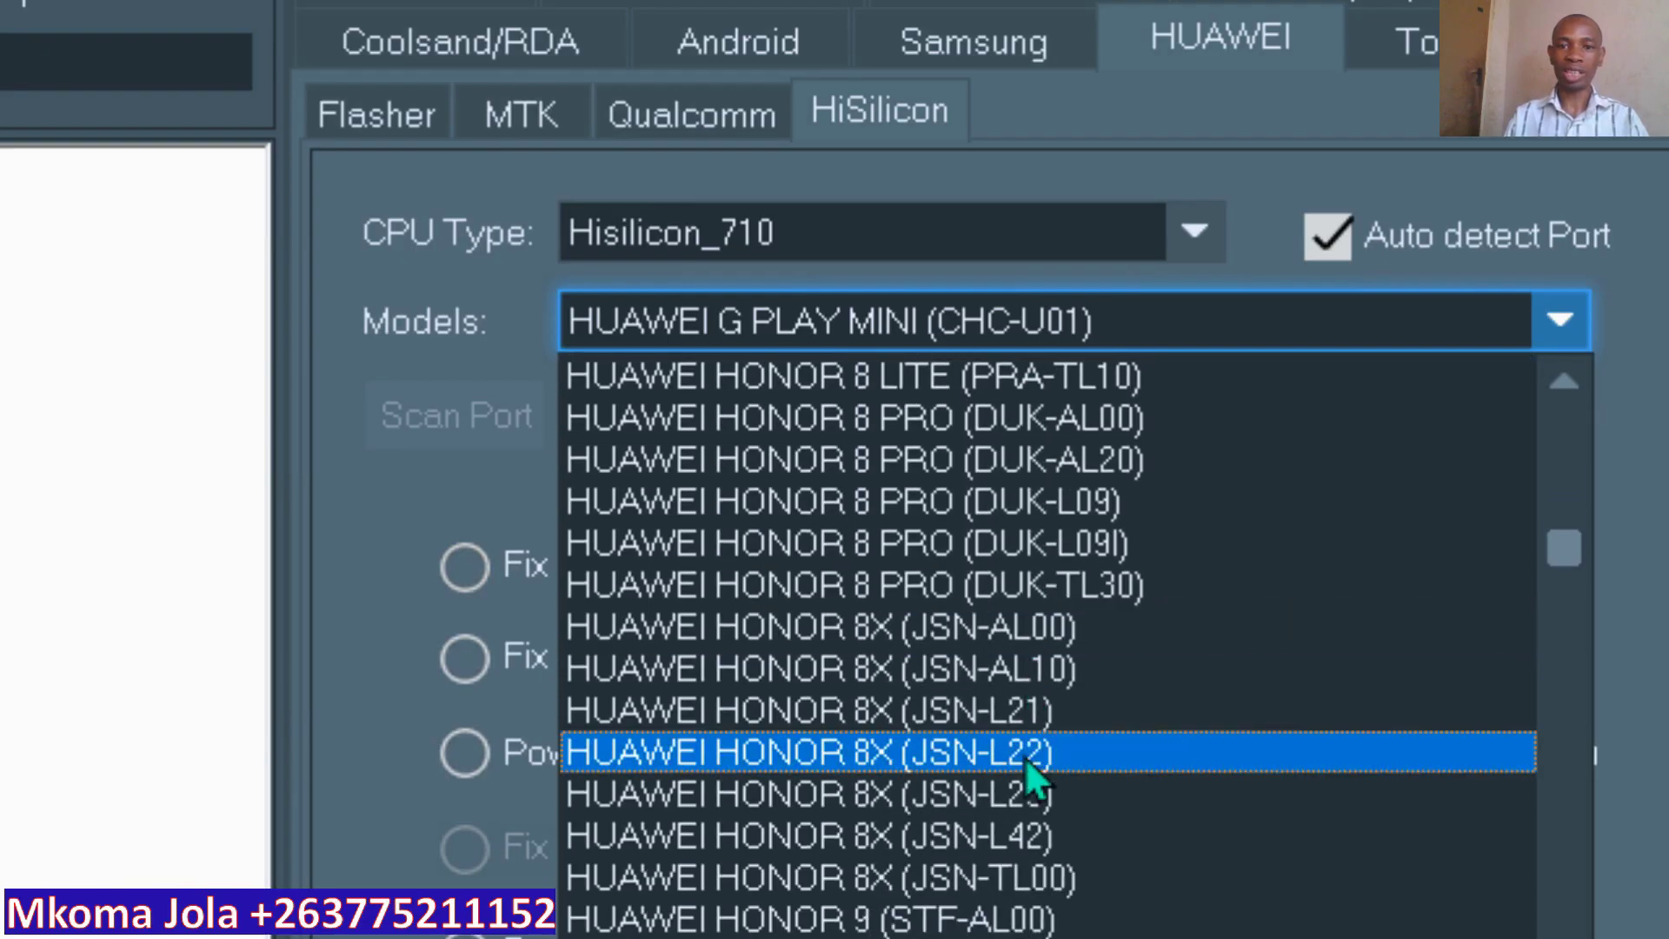
pyautogui.scroll(-1, 1021, 757)
pyautogui.scroll(-1, 1018, 758)
pyautogui.scroll(-2, 1018, 758)
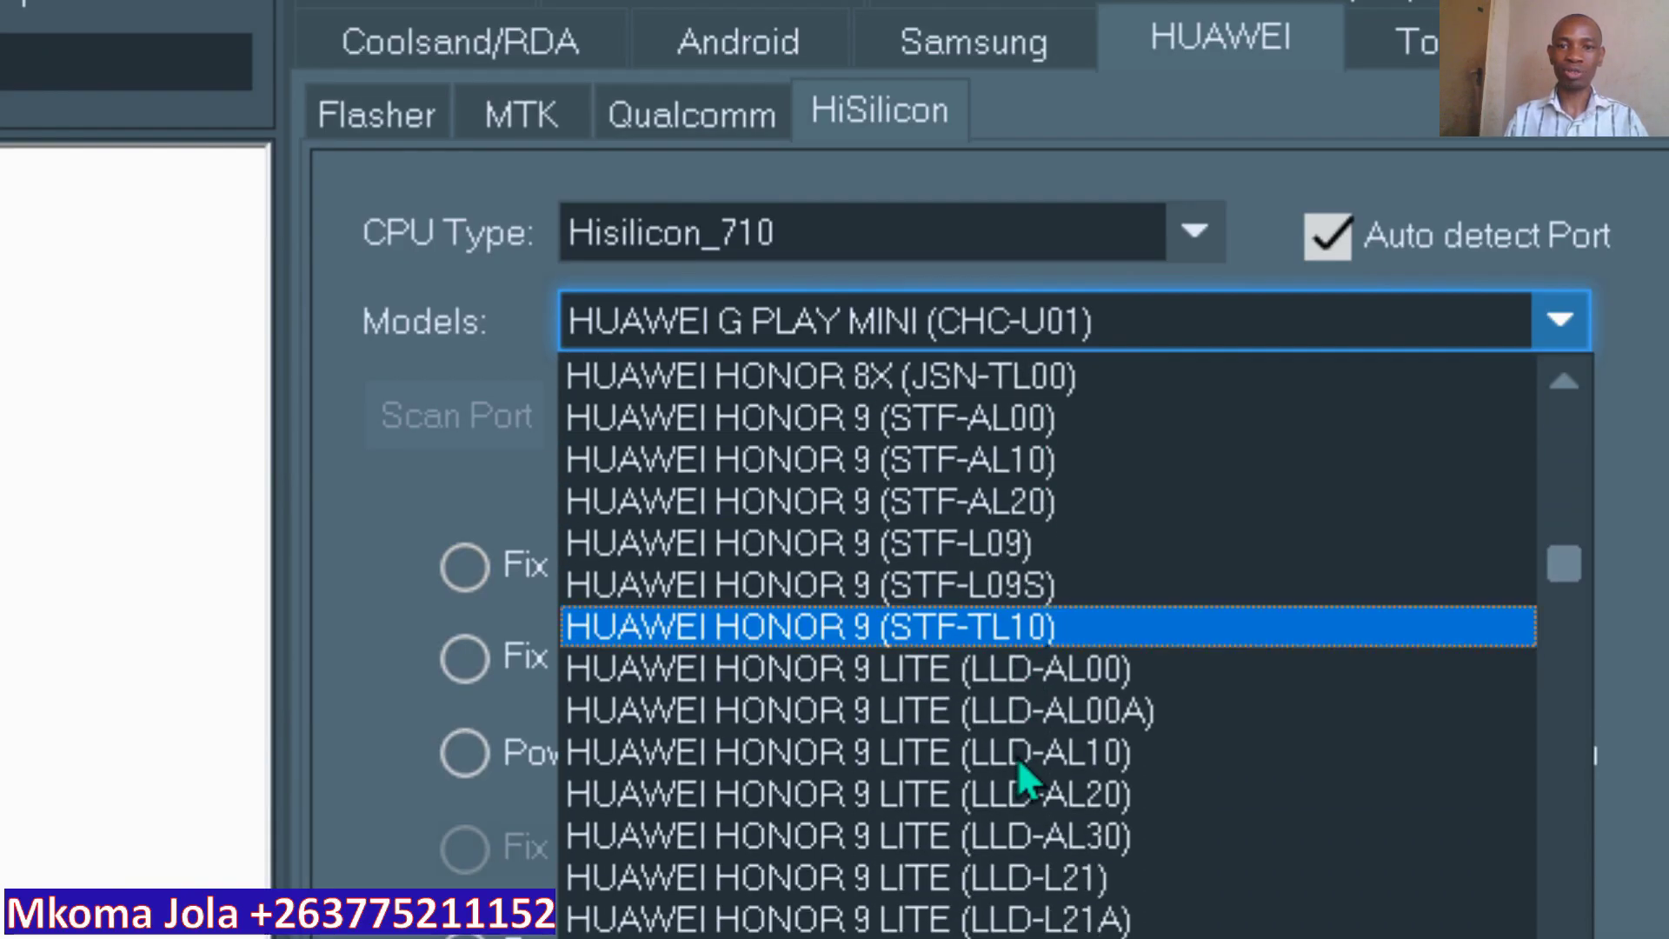
pyautogui.scroll(-2, 1015, 759)
pyautogui.scroll(-1, 1012, 760)
pyautogui.scroll(-1, 1004, 759)
pyautogui.scroll(-2, 996, 759)
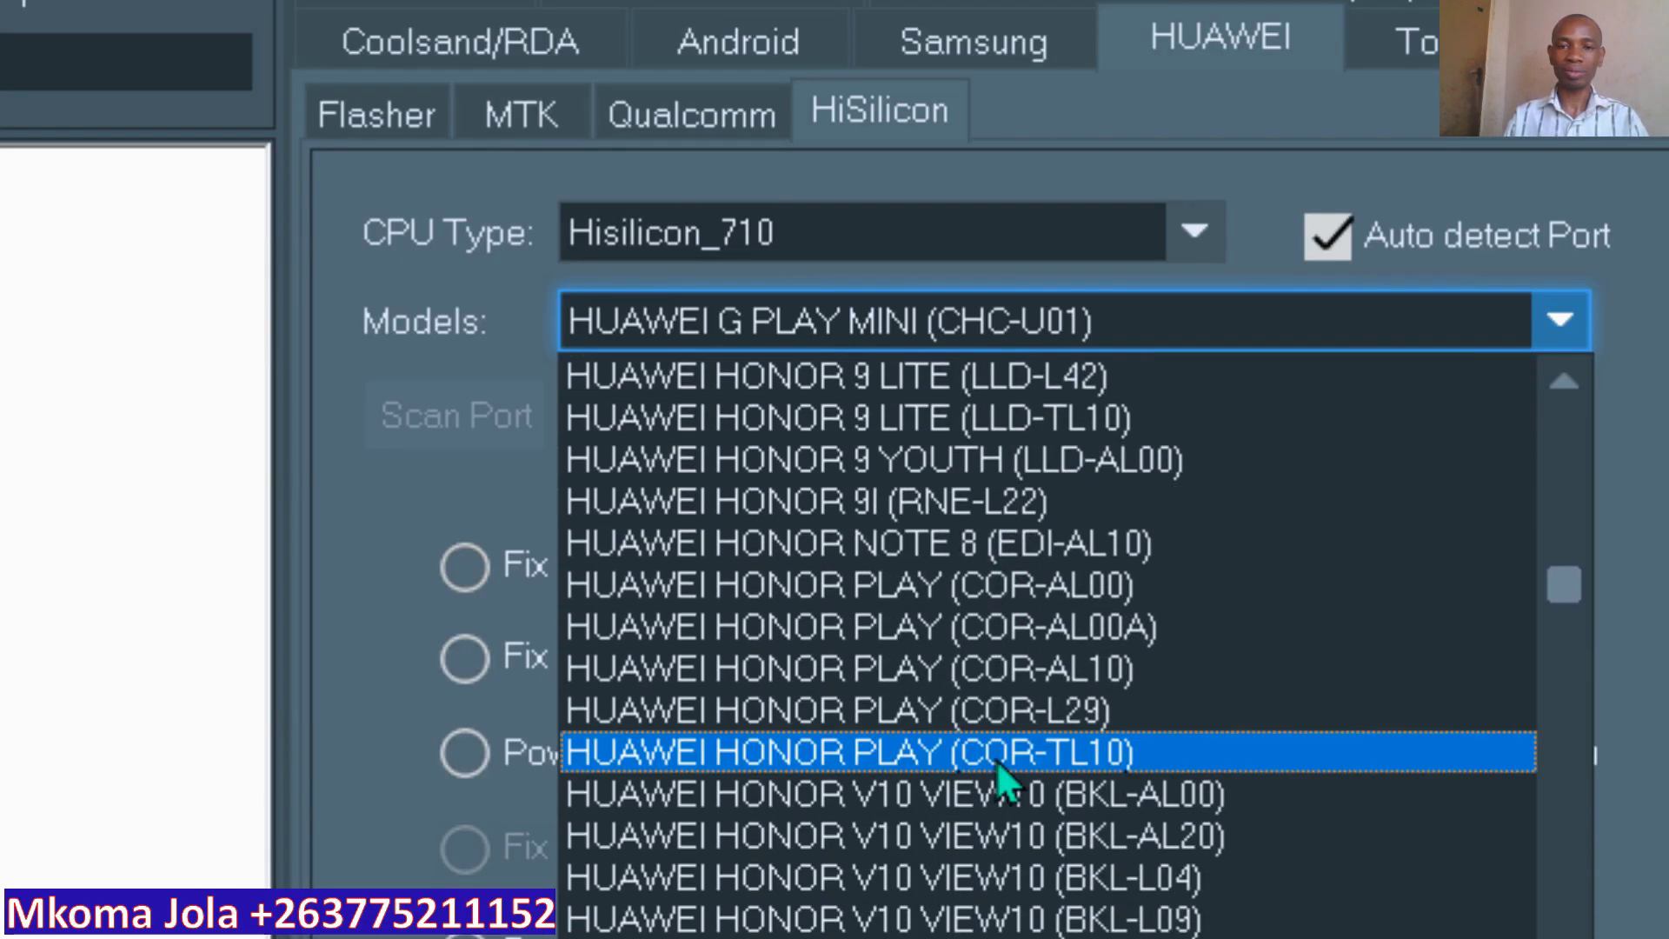
pyautogui.scroll(-1, 996, 759)
pyautogui.scroll(-1, 994, 755)
pyautogui.scroll(-2, 990, 747)
pyautogui.scroll(-1, 989, 749)
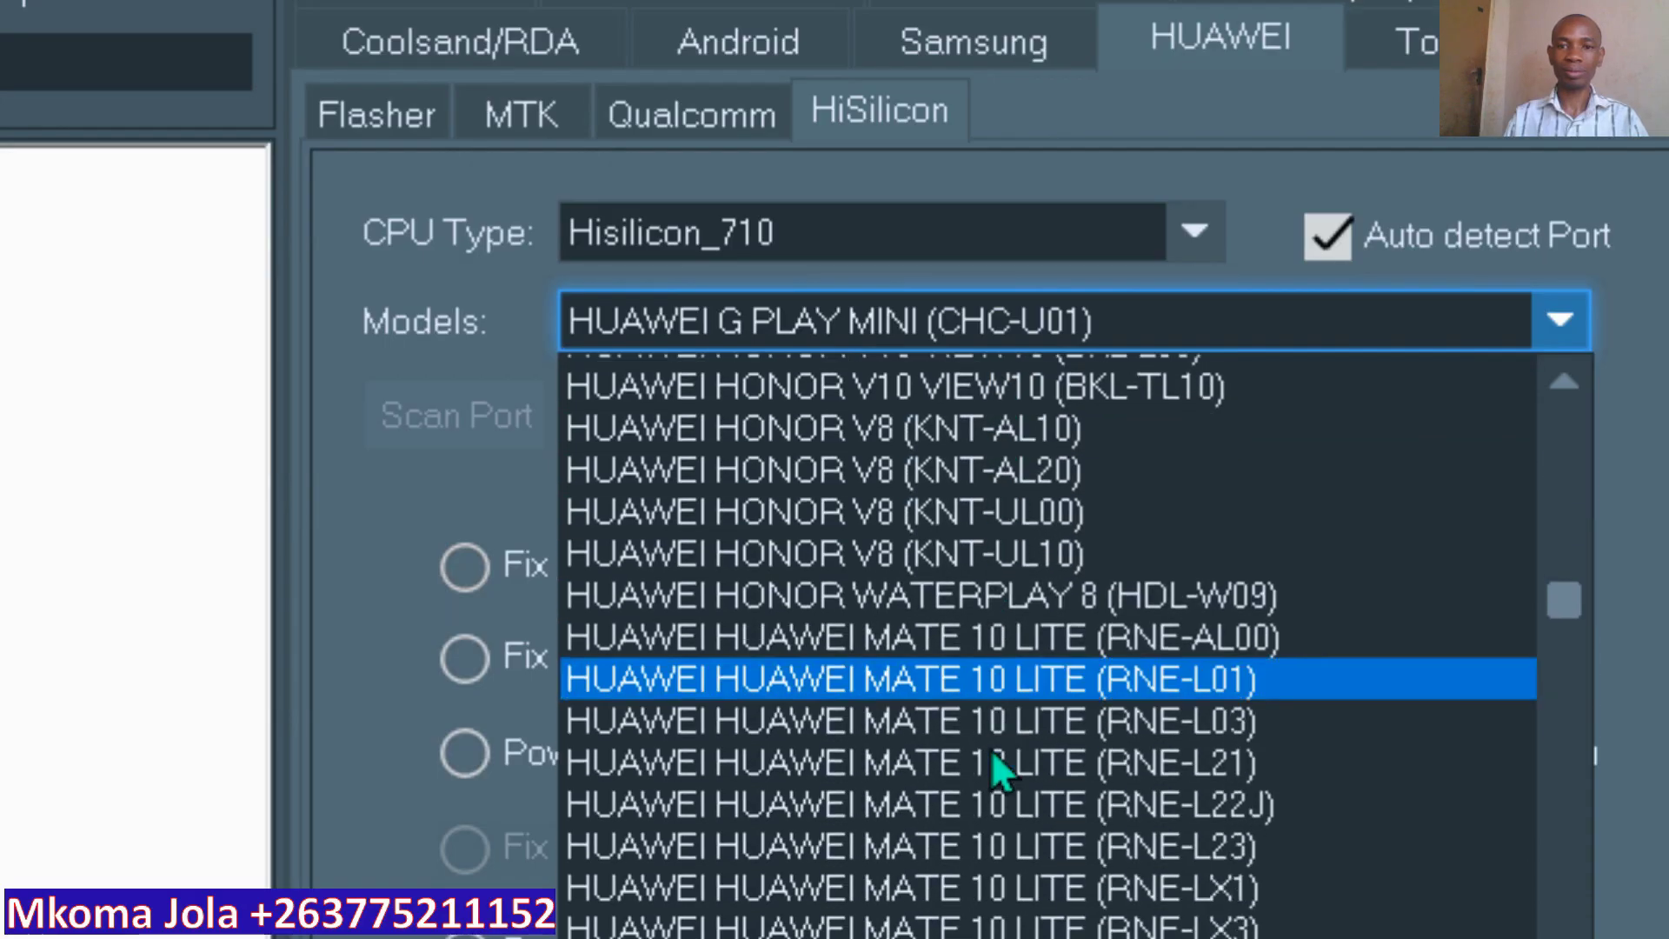
pyautogui.scroll(-1, 989, 749)
pyautogui.scroll(-2, 990, 755)
pyautogui.scroll(-1, 987, 756)
pyautogui.scroll(-1, 985, 758)
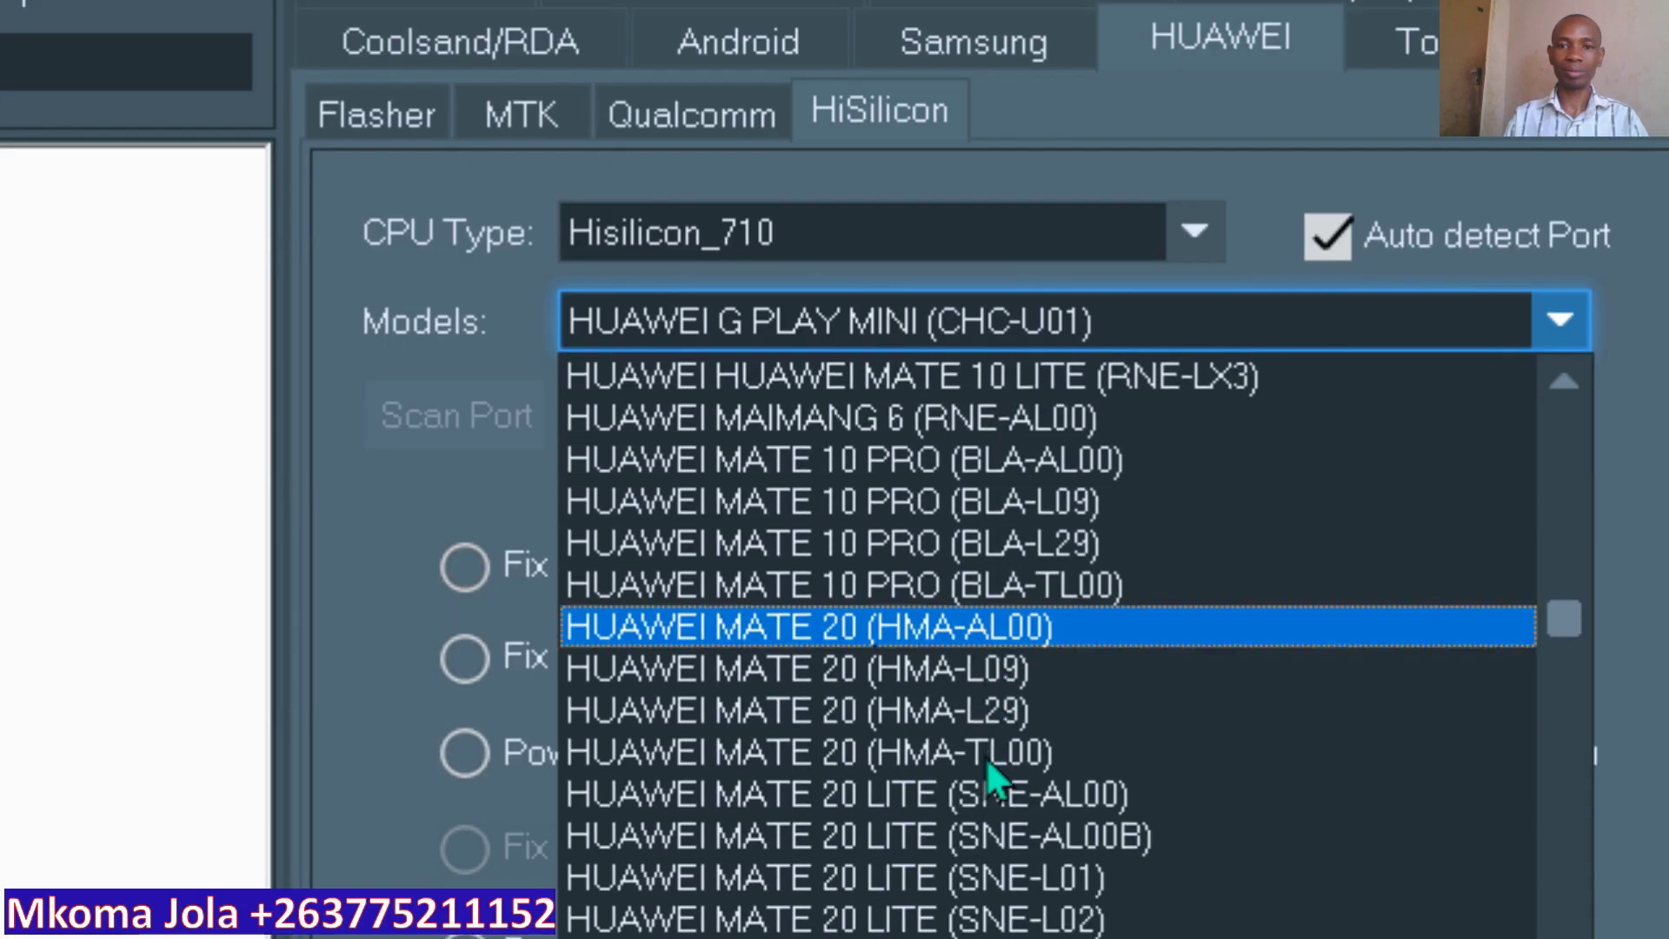
pyautogui.scroll(-2, 986, 757)
pyautogui.scroll(-1, 986, 758)
pyautogui.scroll(-2, 985, 758)
pyautogui.scroll(-1, 984, 756)
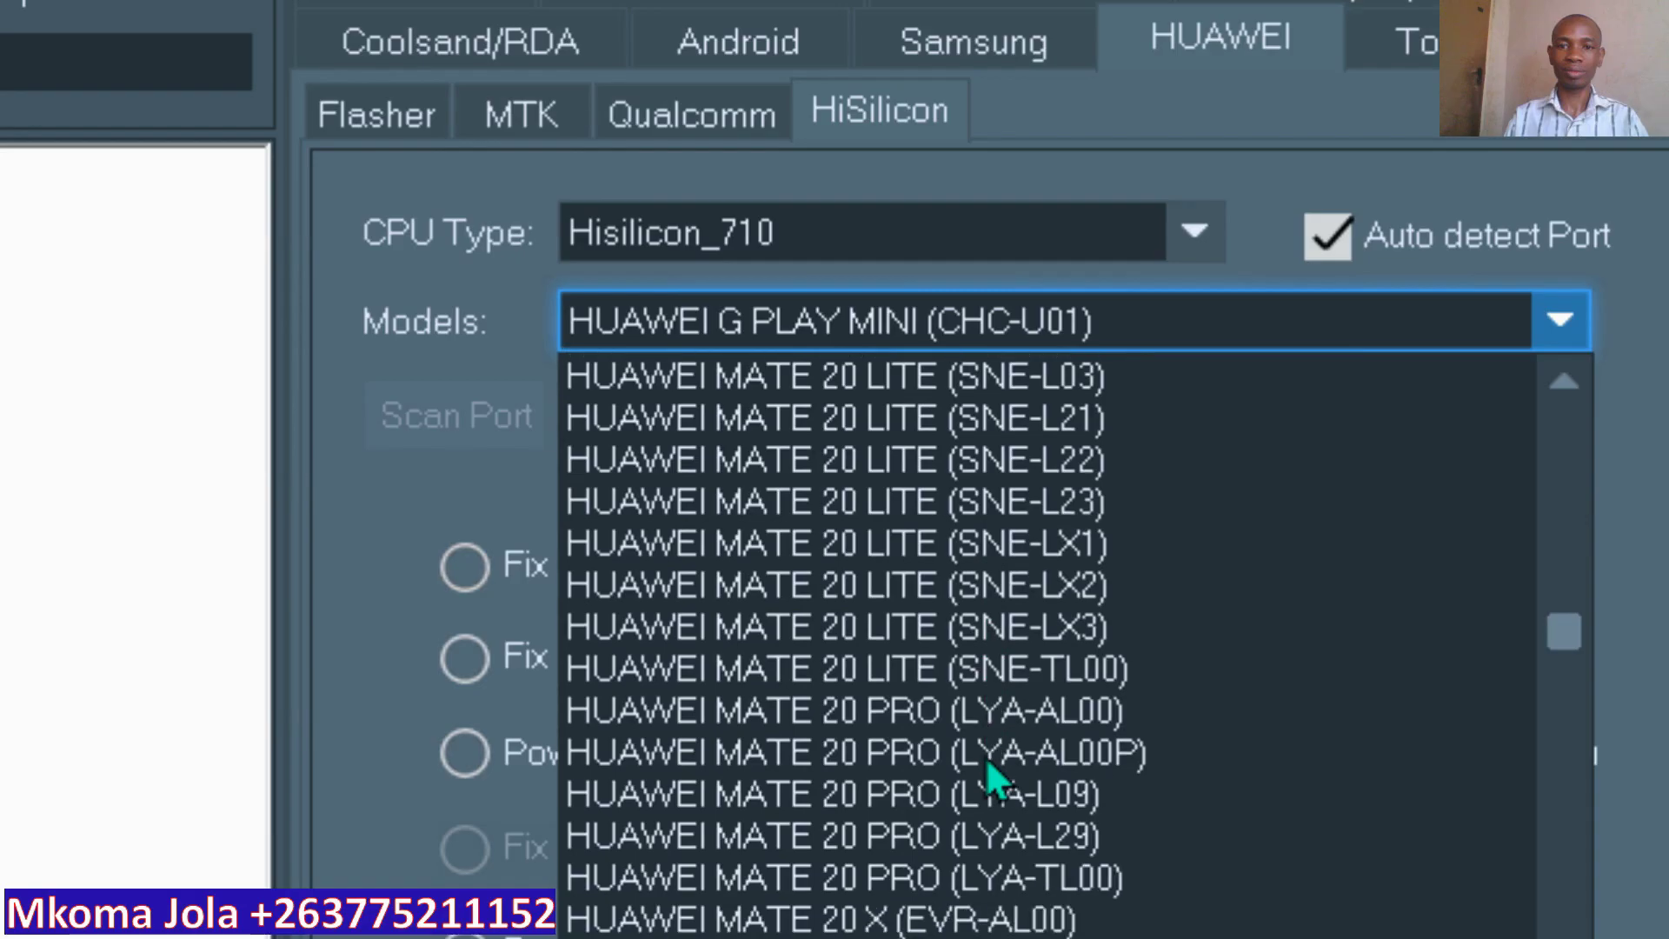
pyautogui.scroll(-1, 984, 756)
pyautogui.scroll(-1, 985, 758)
pyautogui.scroll(-1, 985, 758)
pyautogui.scroll(-2, 984, 756)
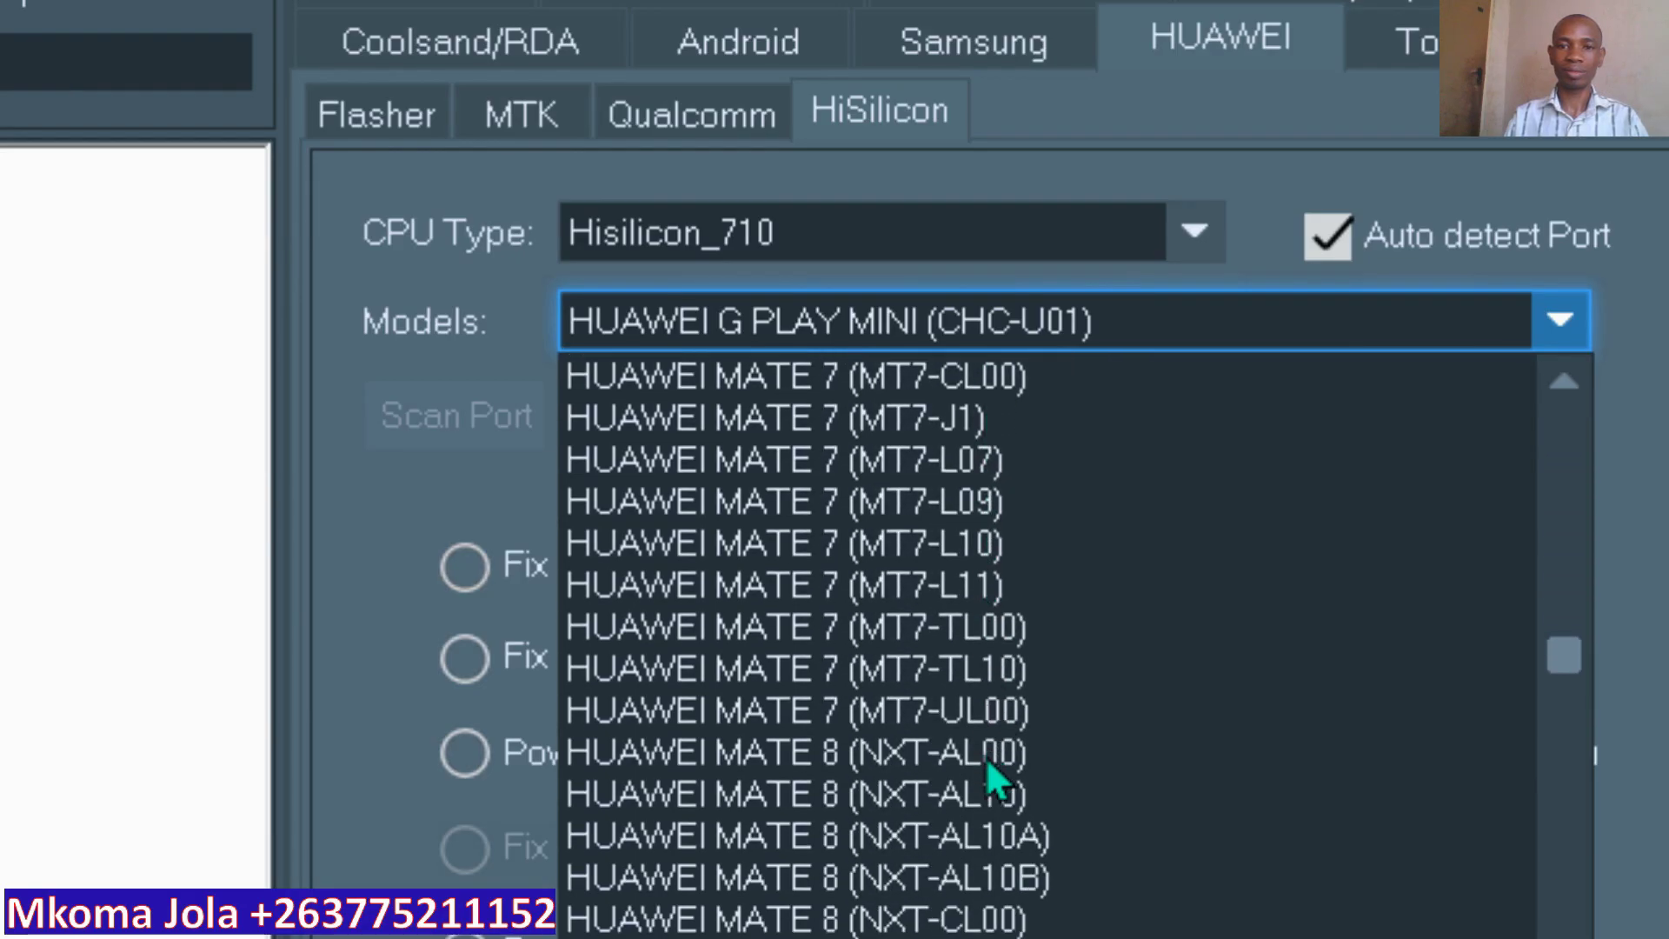
pyautogui.scroll(-1, 984, 757)
pyautogui.scroll(-2, 985, 757)
pyautogui.scroll(-2, 984, 753)
pyautogui.scroll(-1, 985, 753)
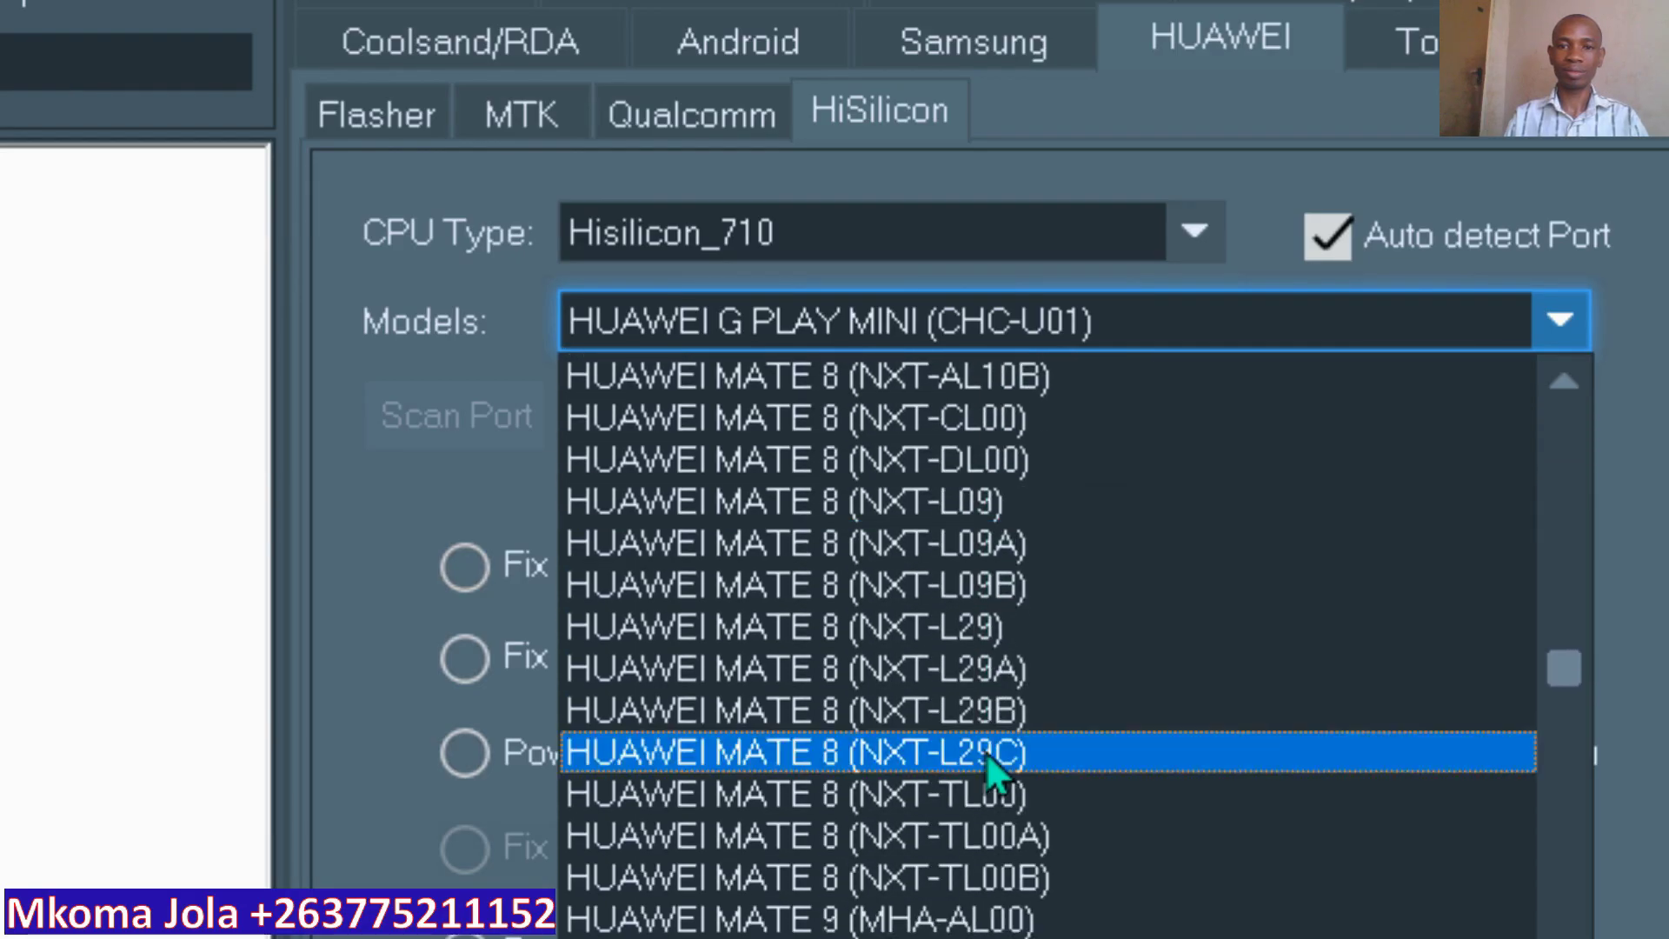
pyautogui.scroll(-2, 986, 753)
pyautogui.scroll(-1, 983, 751)
pyautogui.scroll(-2, 983, 752)
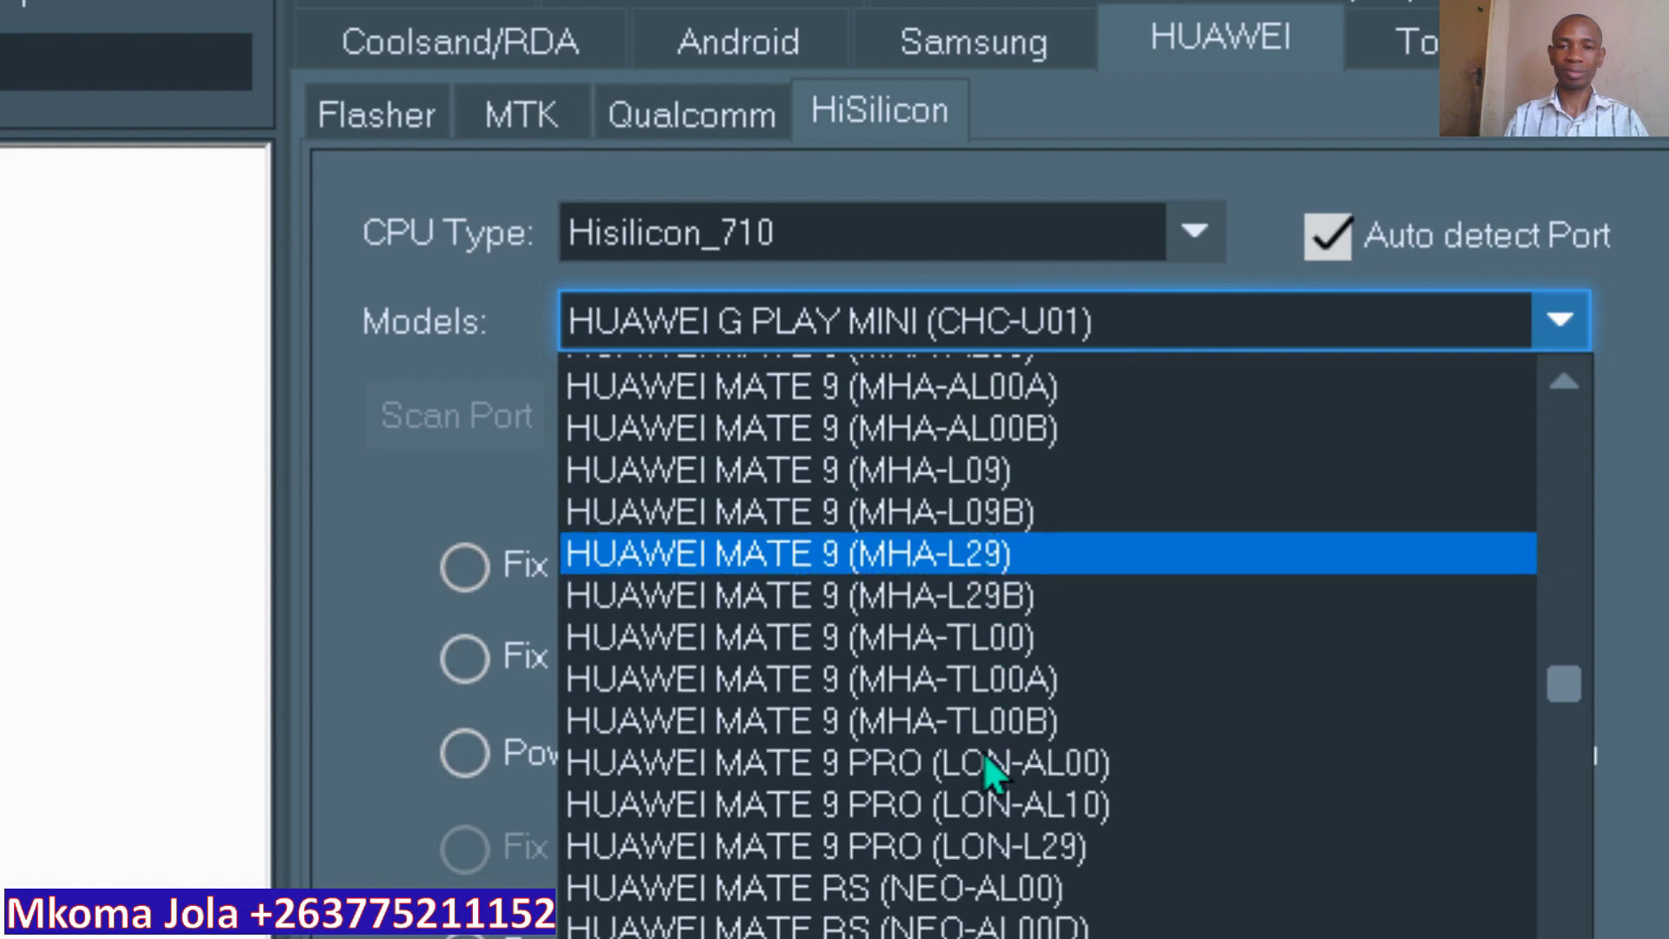
pyautogui.scroll(-1, 985, 754)
pyautogui.scroll(-1, 985, 753)
pyautogui.scroll(-2, 985, 753)
pyautogui.scroll(-2, 985, 752)
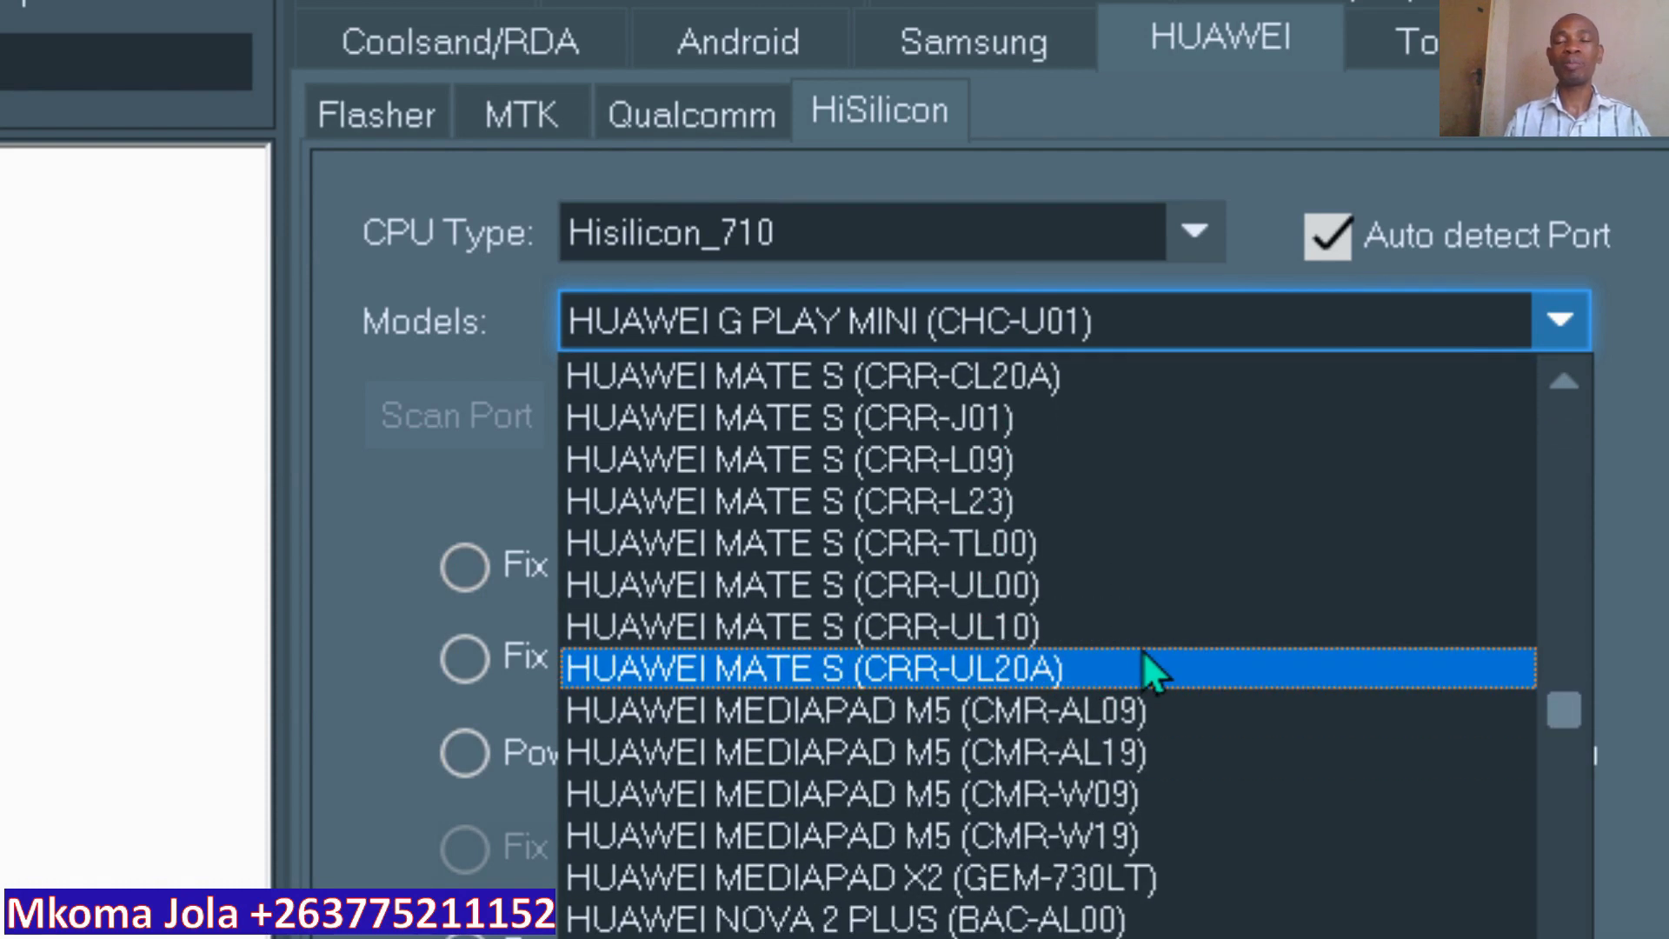
# Close the Models list unchanged and switch to the Android ADB tools page
pyautogui.click(1222, 132)
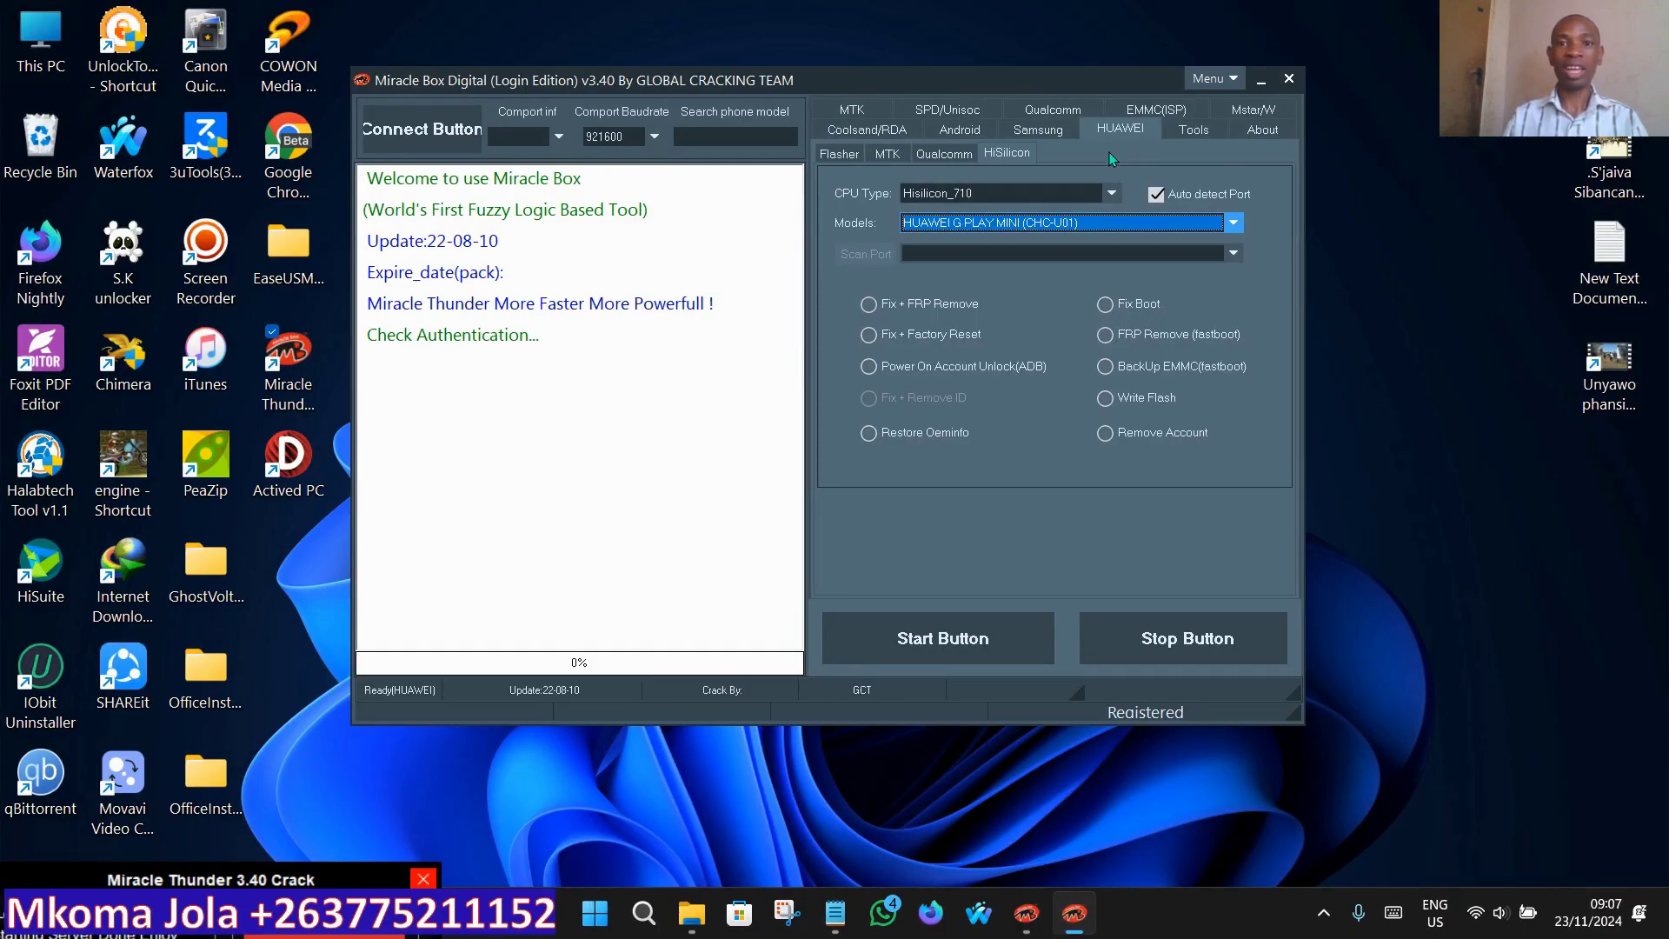
pyautogui.click(972, 130)
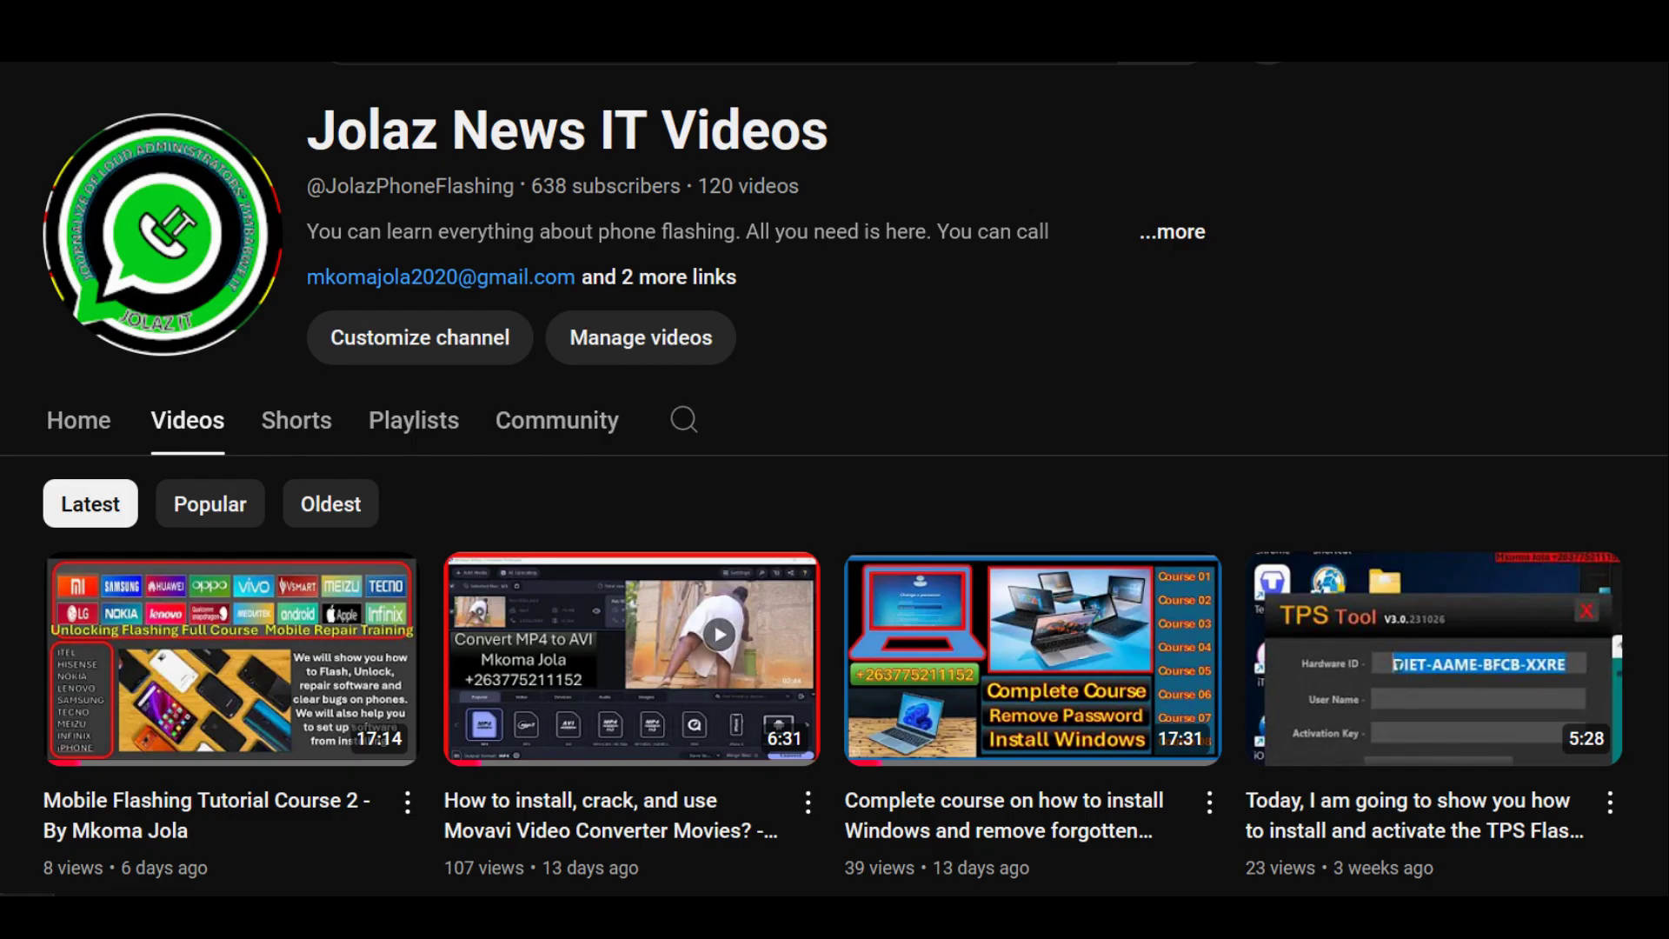
# Scroll the channel's video grid to older unlocking, beginner flashing and Miracle Thunder uploads
pyautogui.scroll(-10, 835, 521)
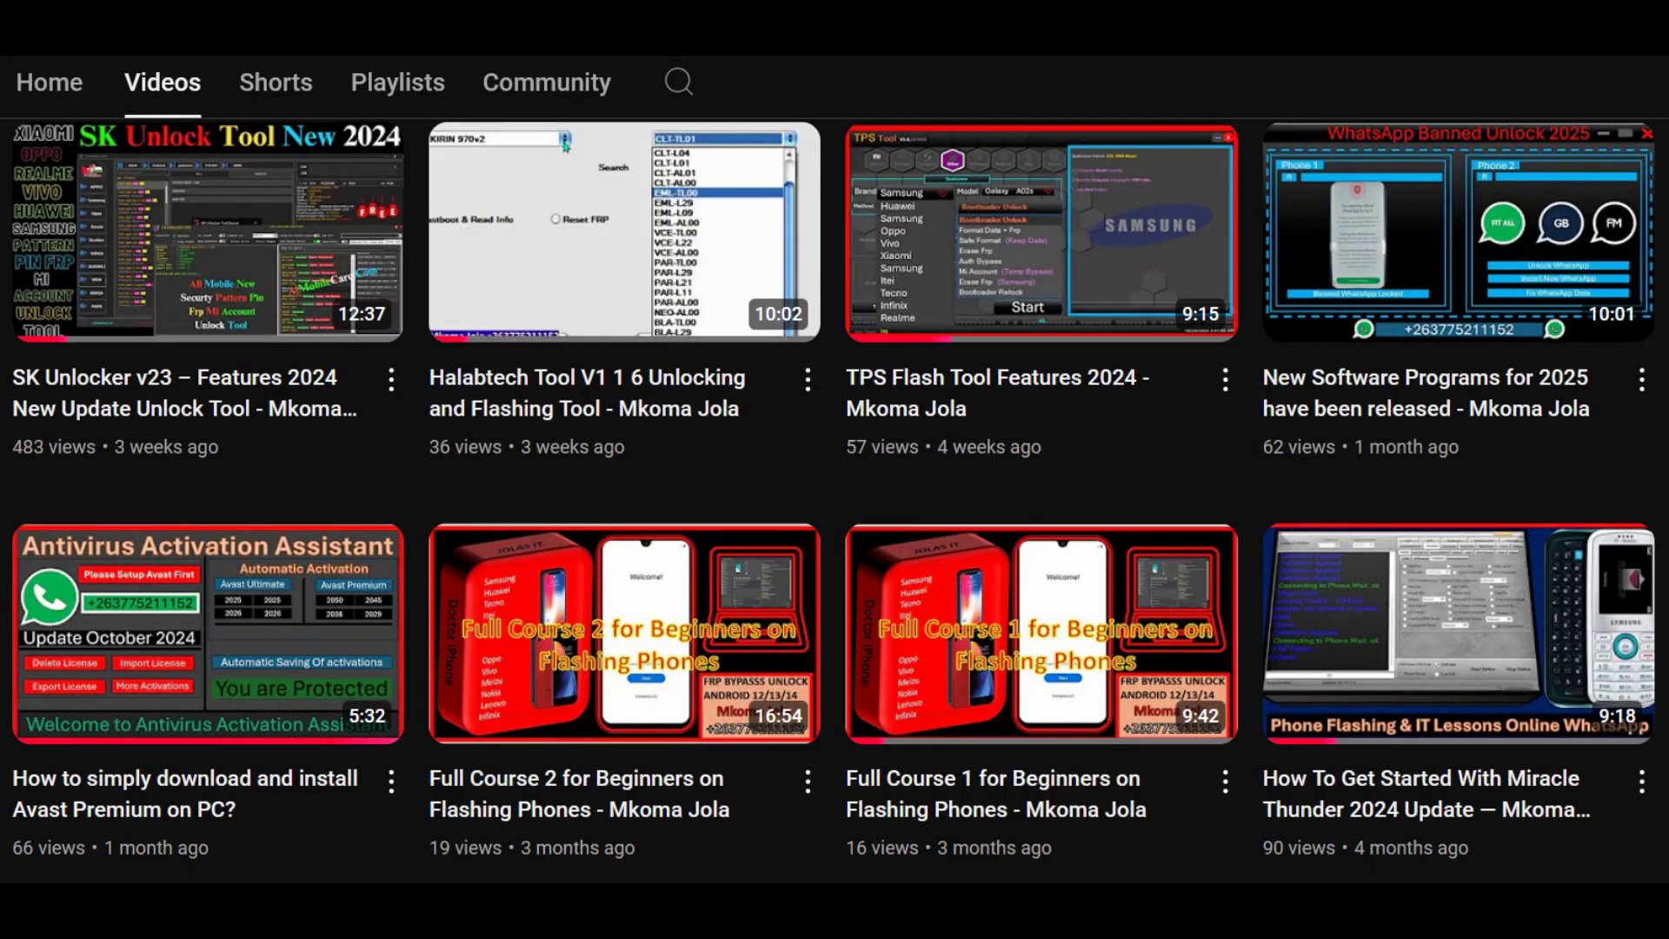